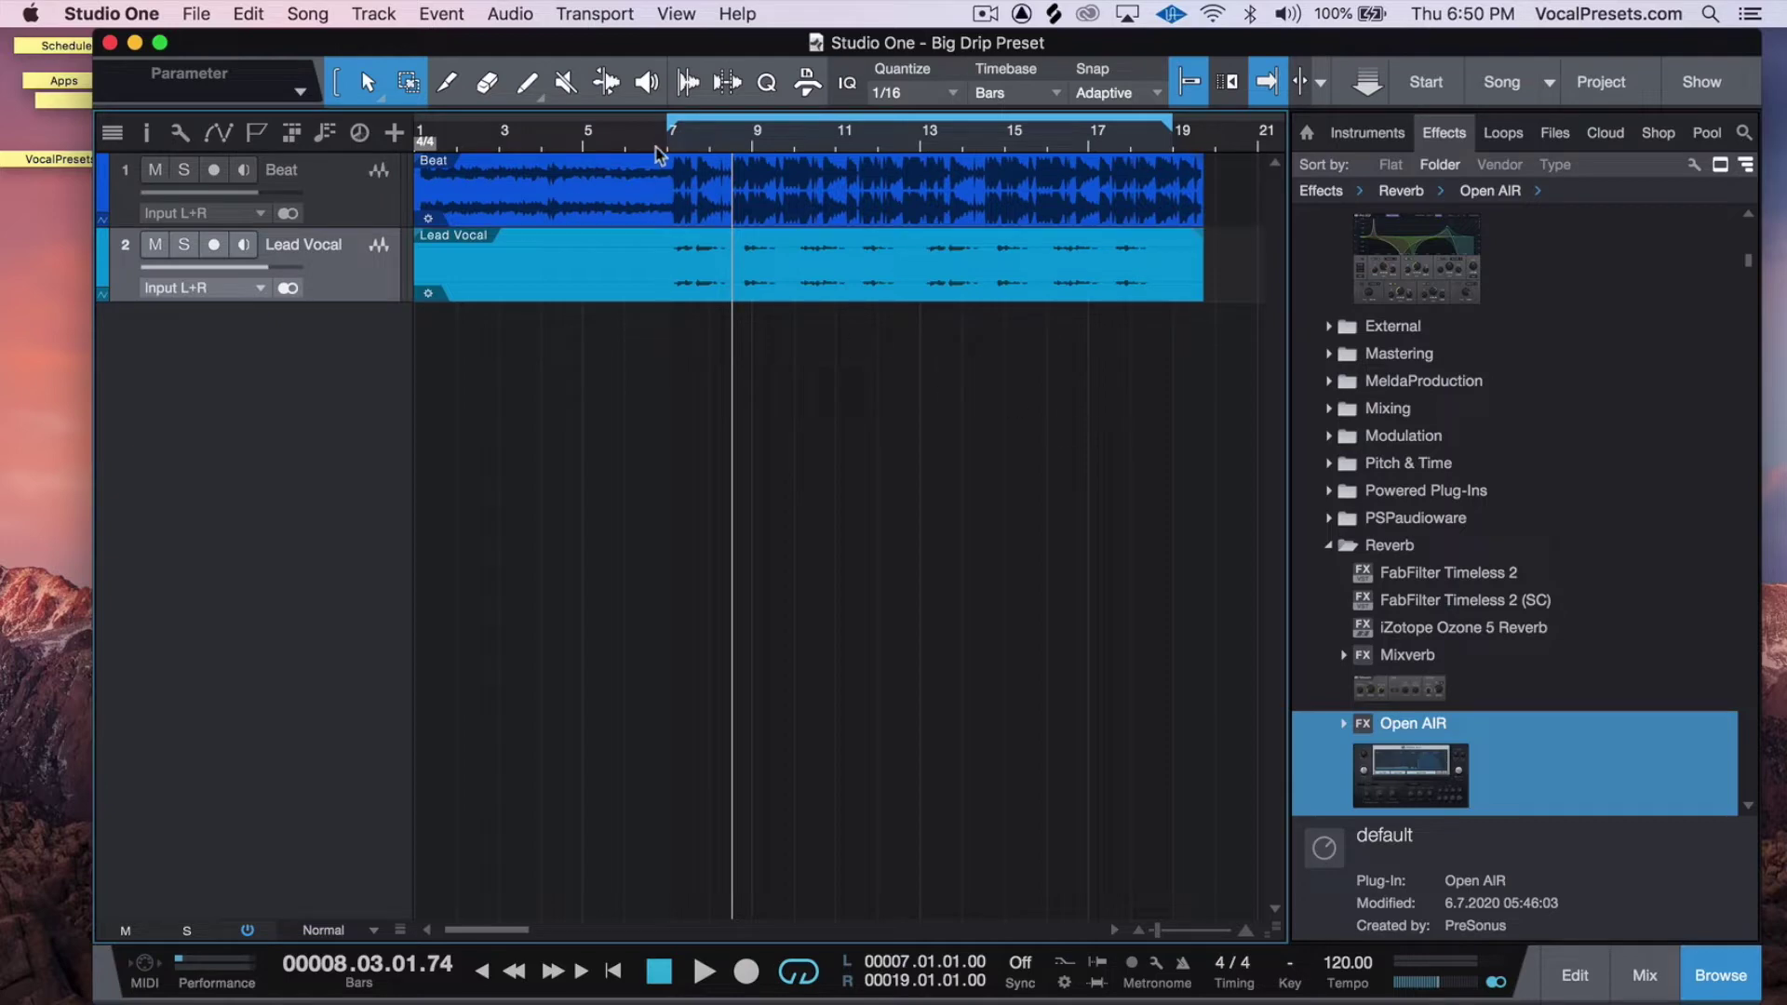
Step: Move the playhead back to around bar 5 on the timeline ruler
{"action": "left_click", "coordinate": [605, 147]}
Step: Play the song to about bar 18, stop, and bring up the mix console
{"action": "key", "text": "space"}
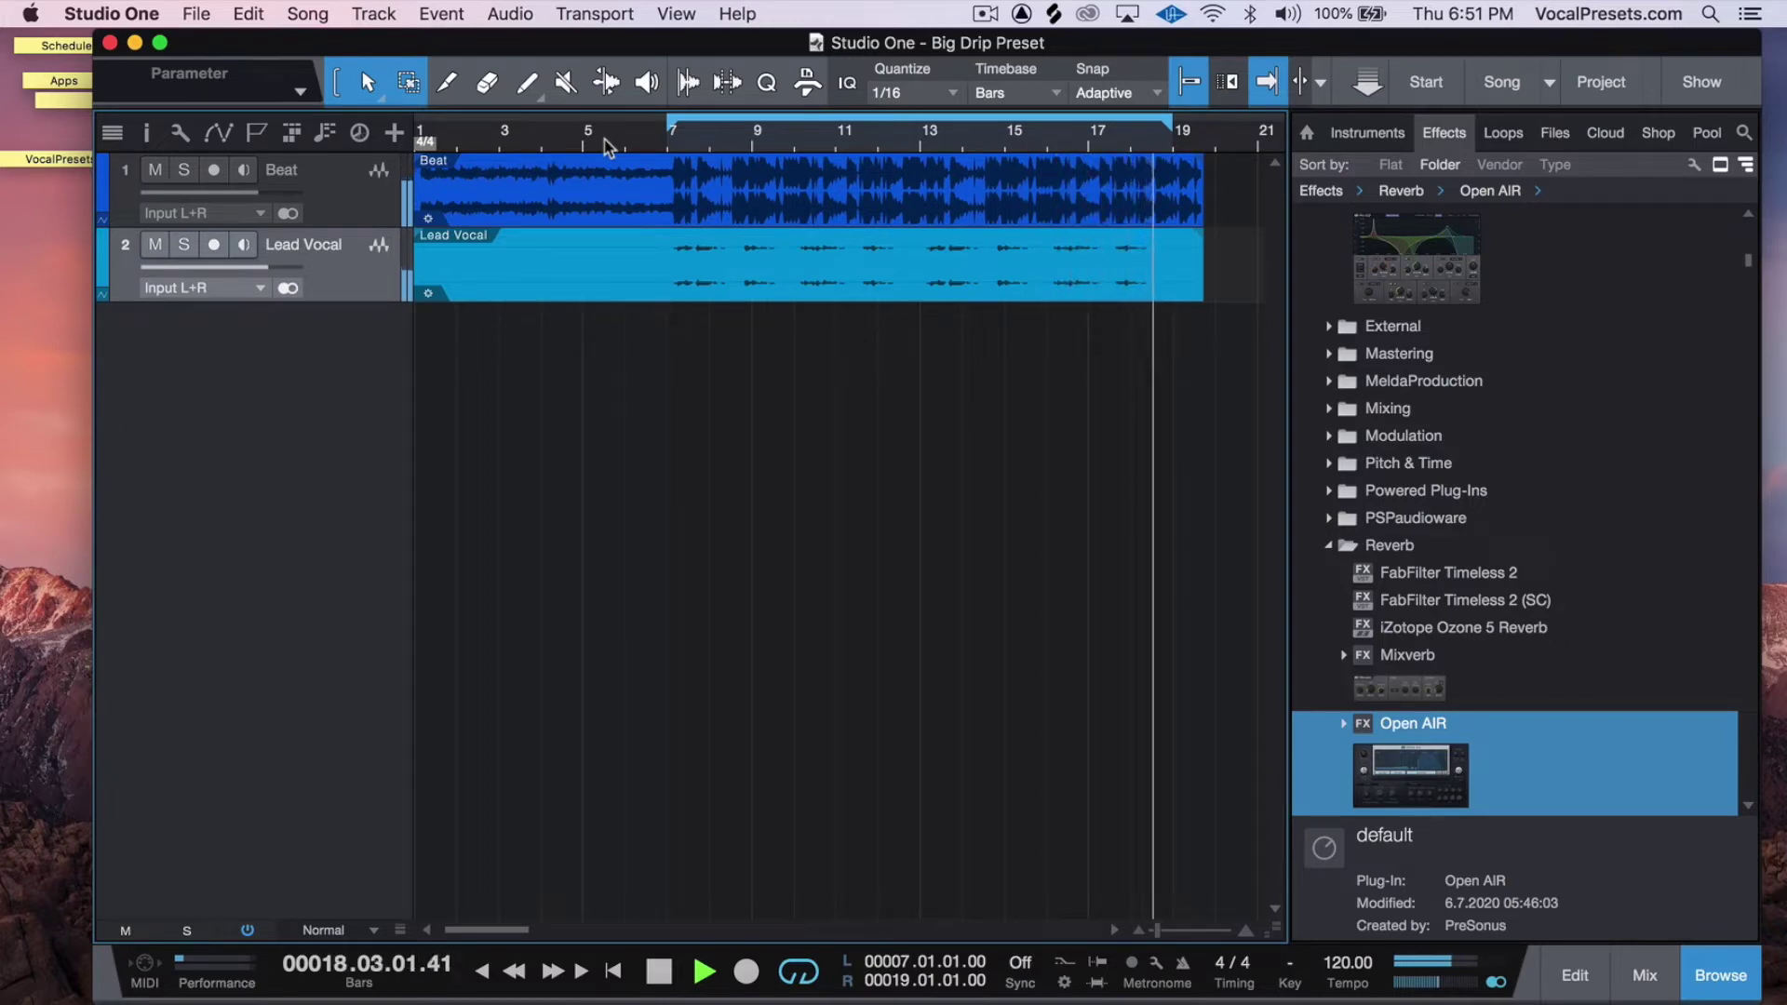
{"action": "key", "text": "space"}
{"action": "left_click", "coordinate": [1647, 979]}
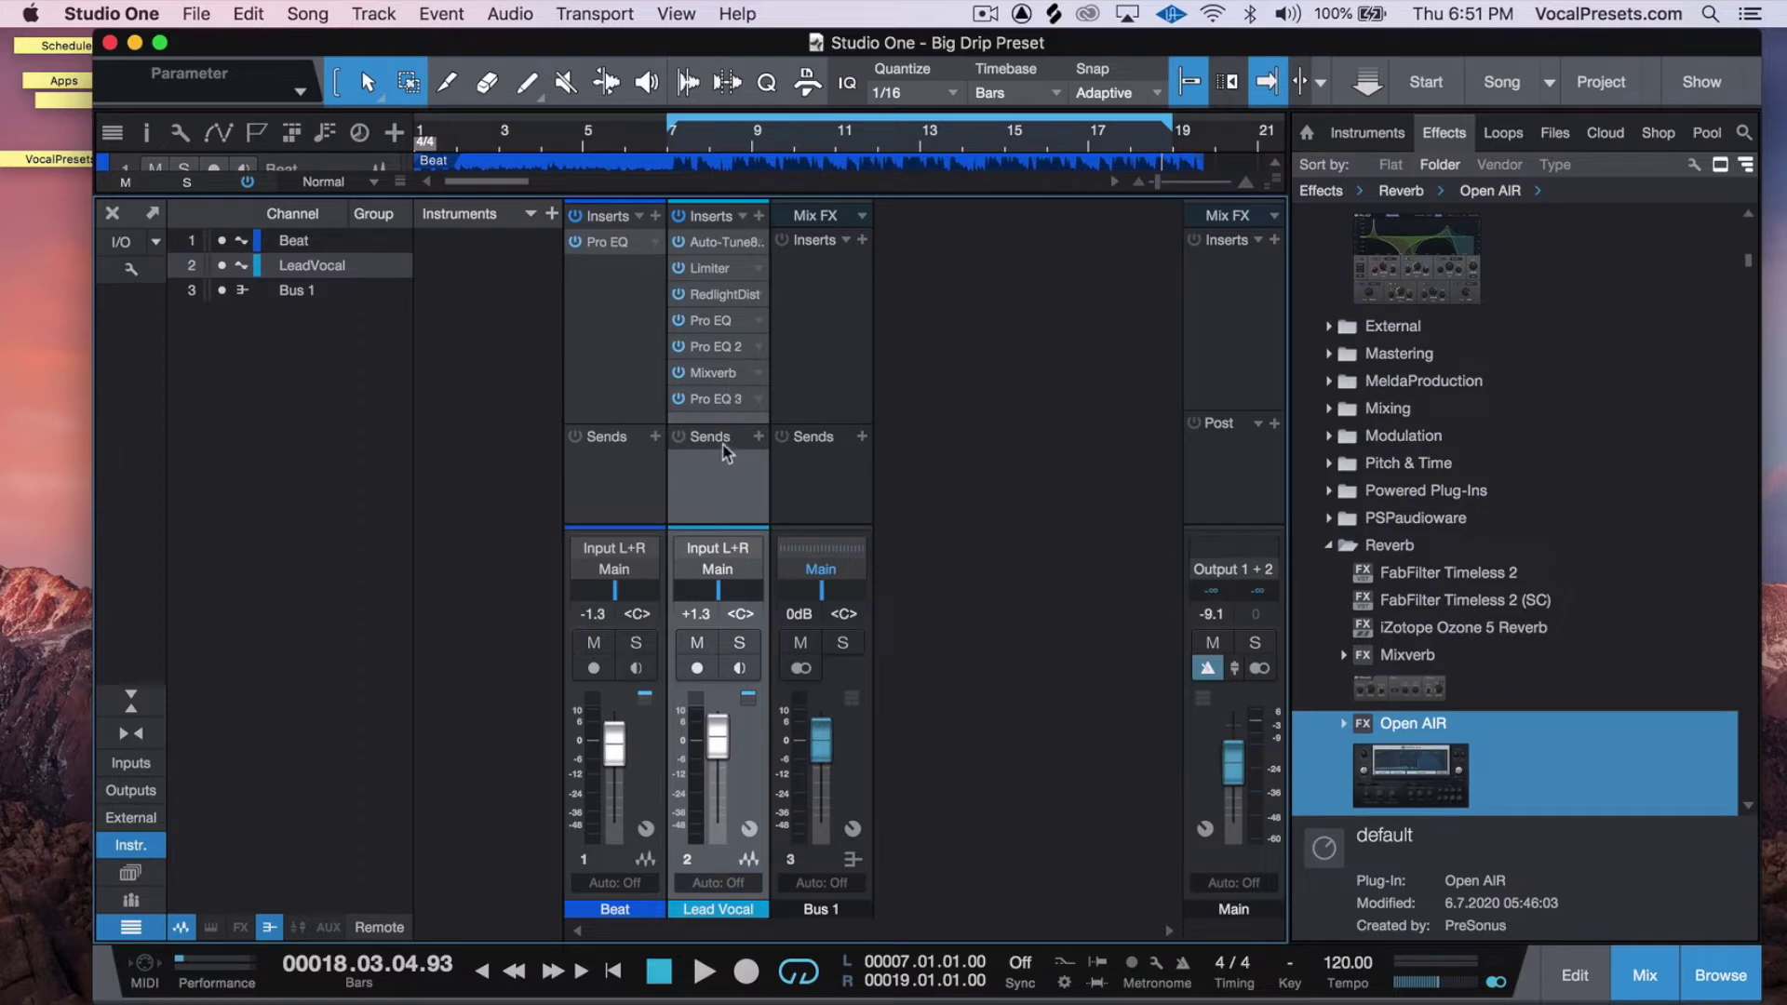
Step: Select the Lead Vocal channel strip in the console
{"action": "left_click", "coordinate": [686, 441]}
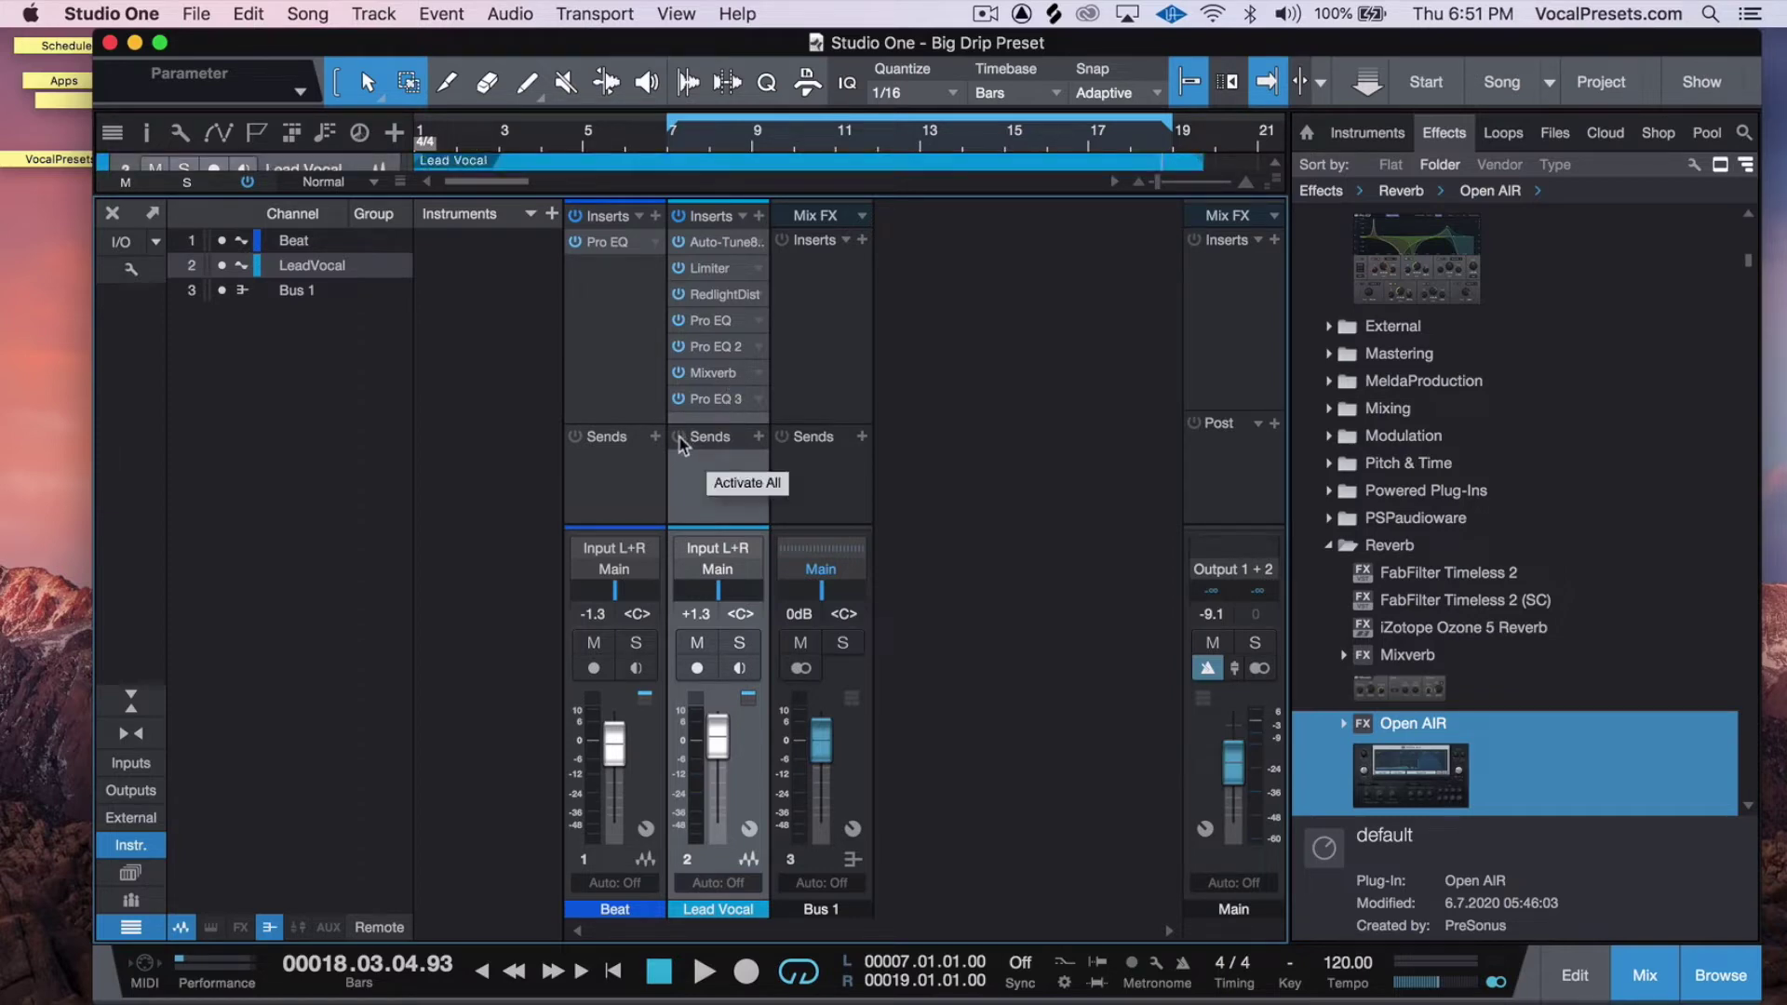
Step: Add a Lead Vocal send to a new bus channel, Bus 2, and select it
{"action": "left_click", "coordinate": [758, 437]}
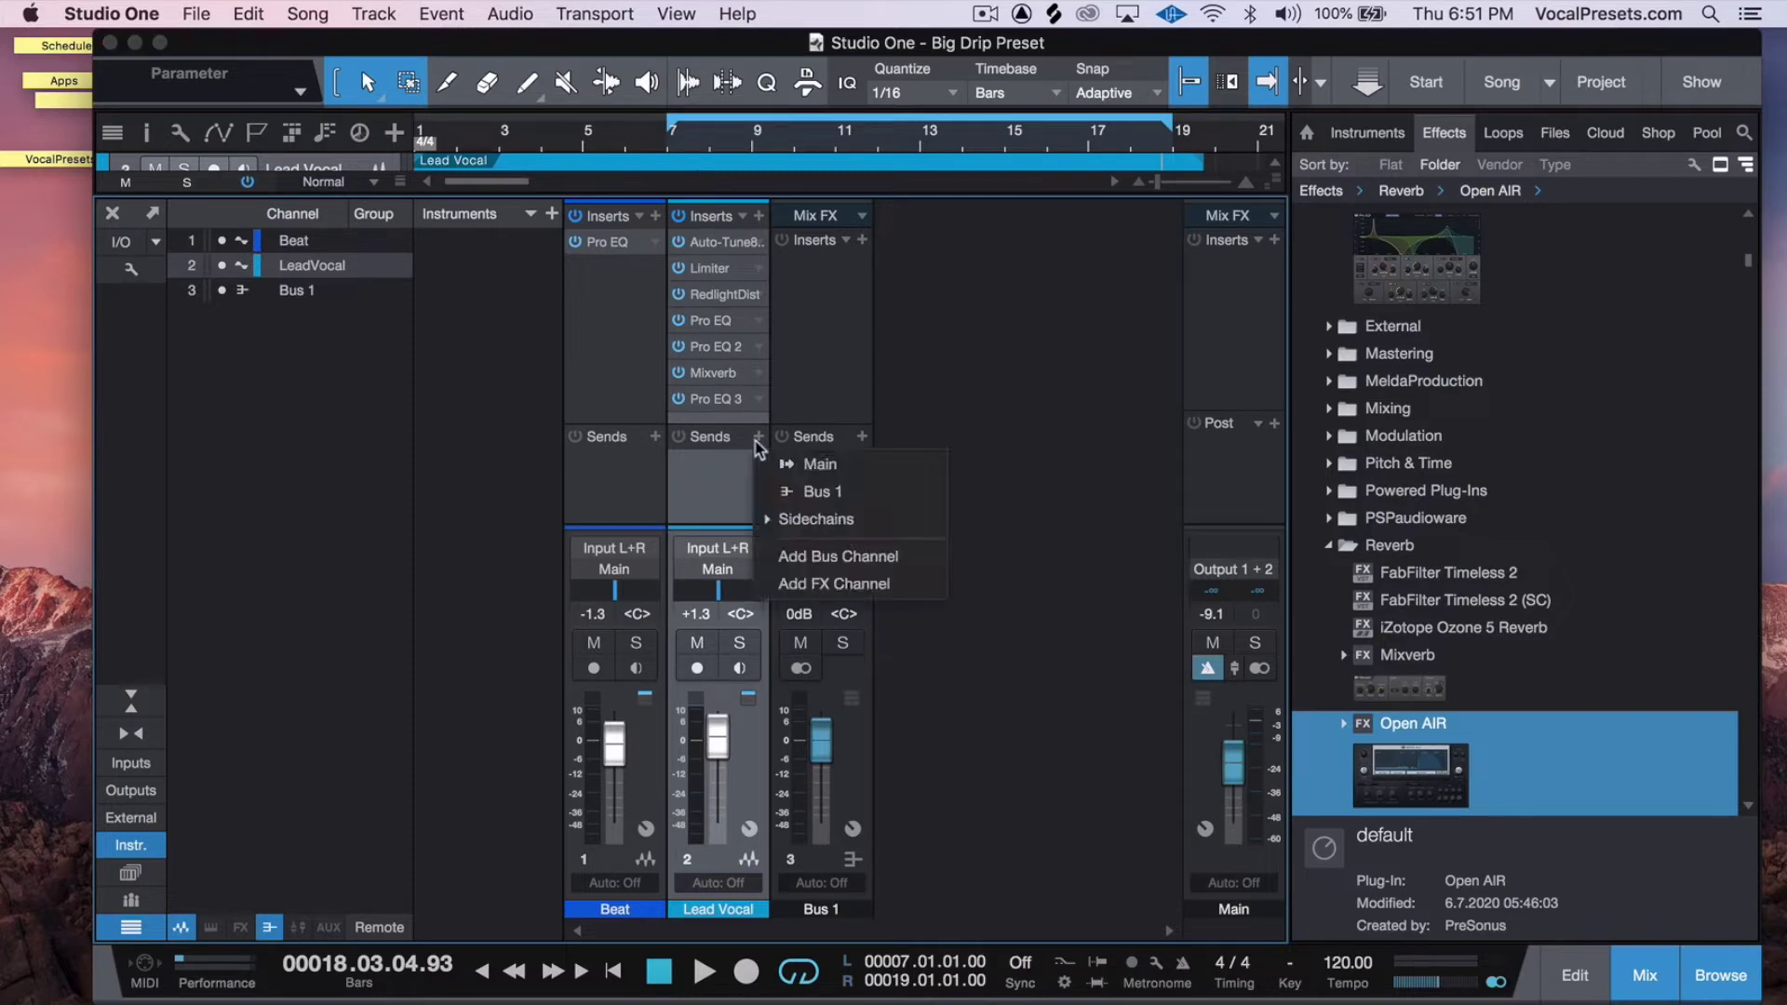
{"action": "left_click", "coordinate": [831, 557]}
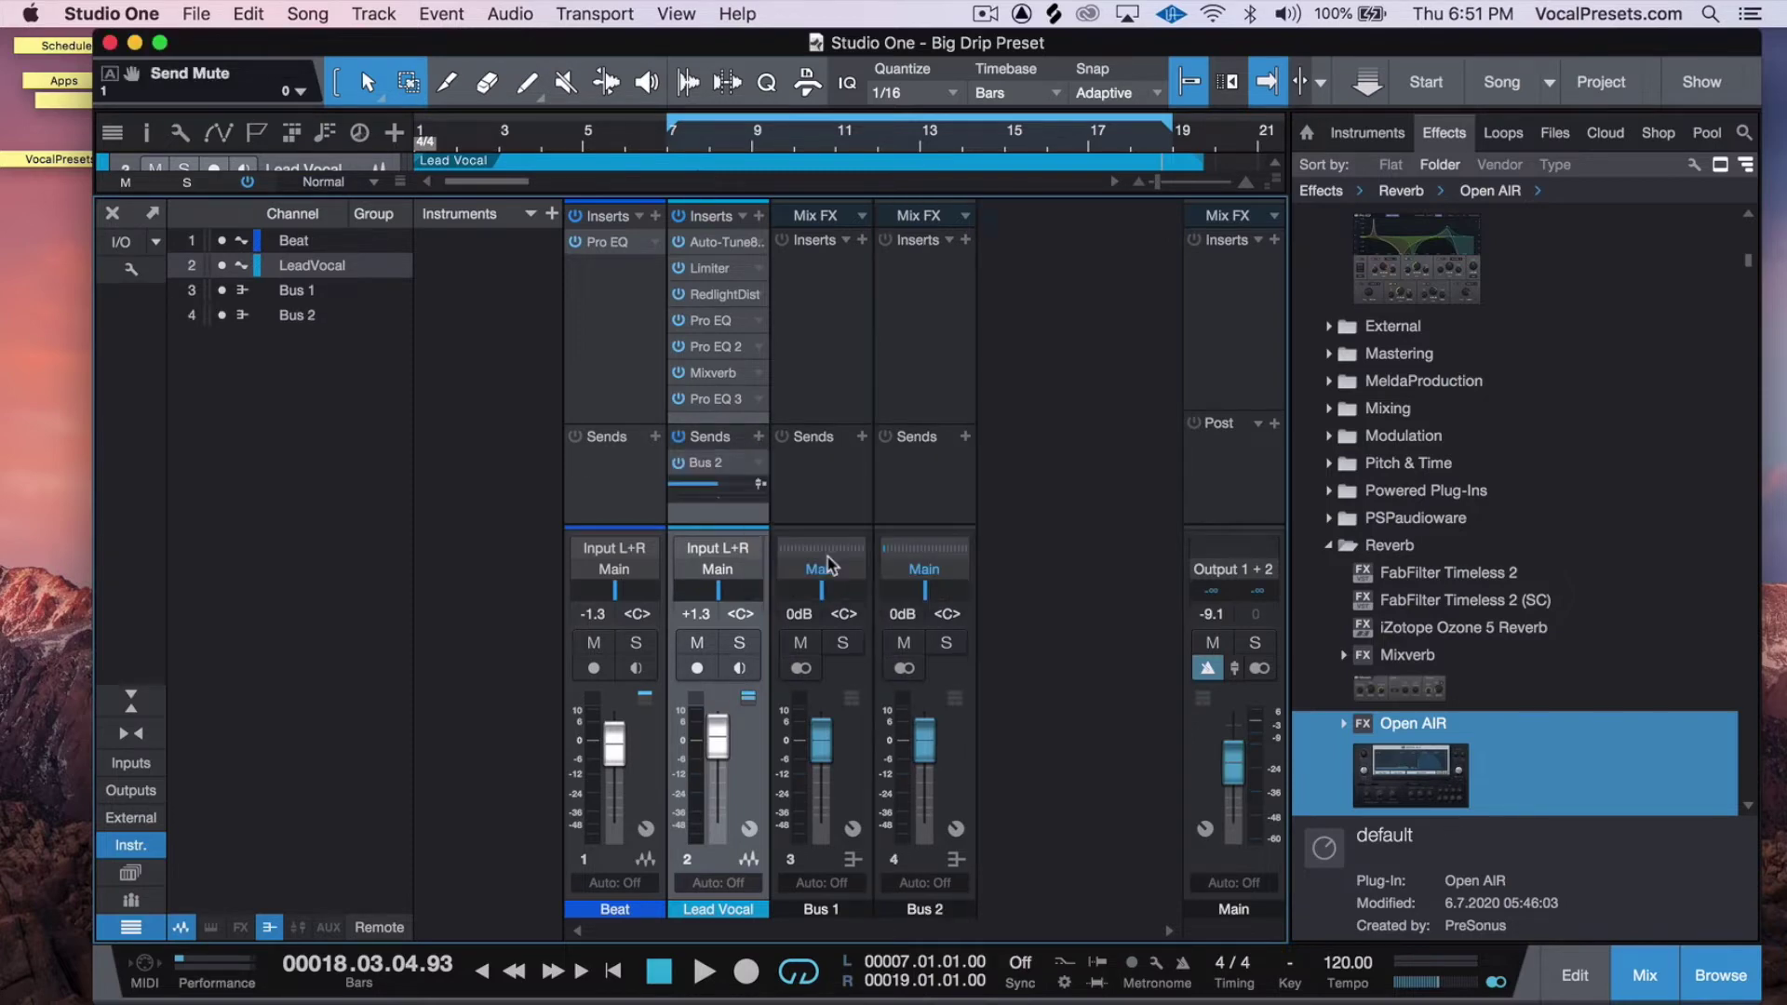
{"action": "left_click", "coordinate": [944, 272]}
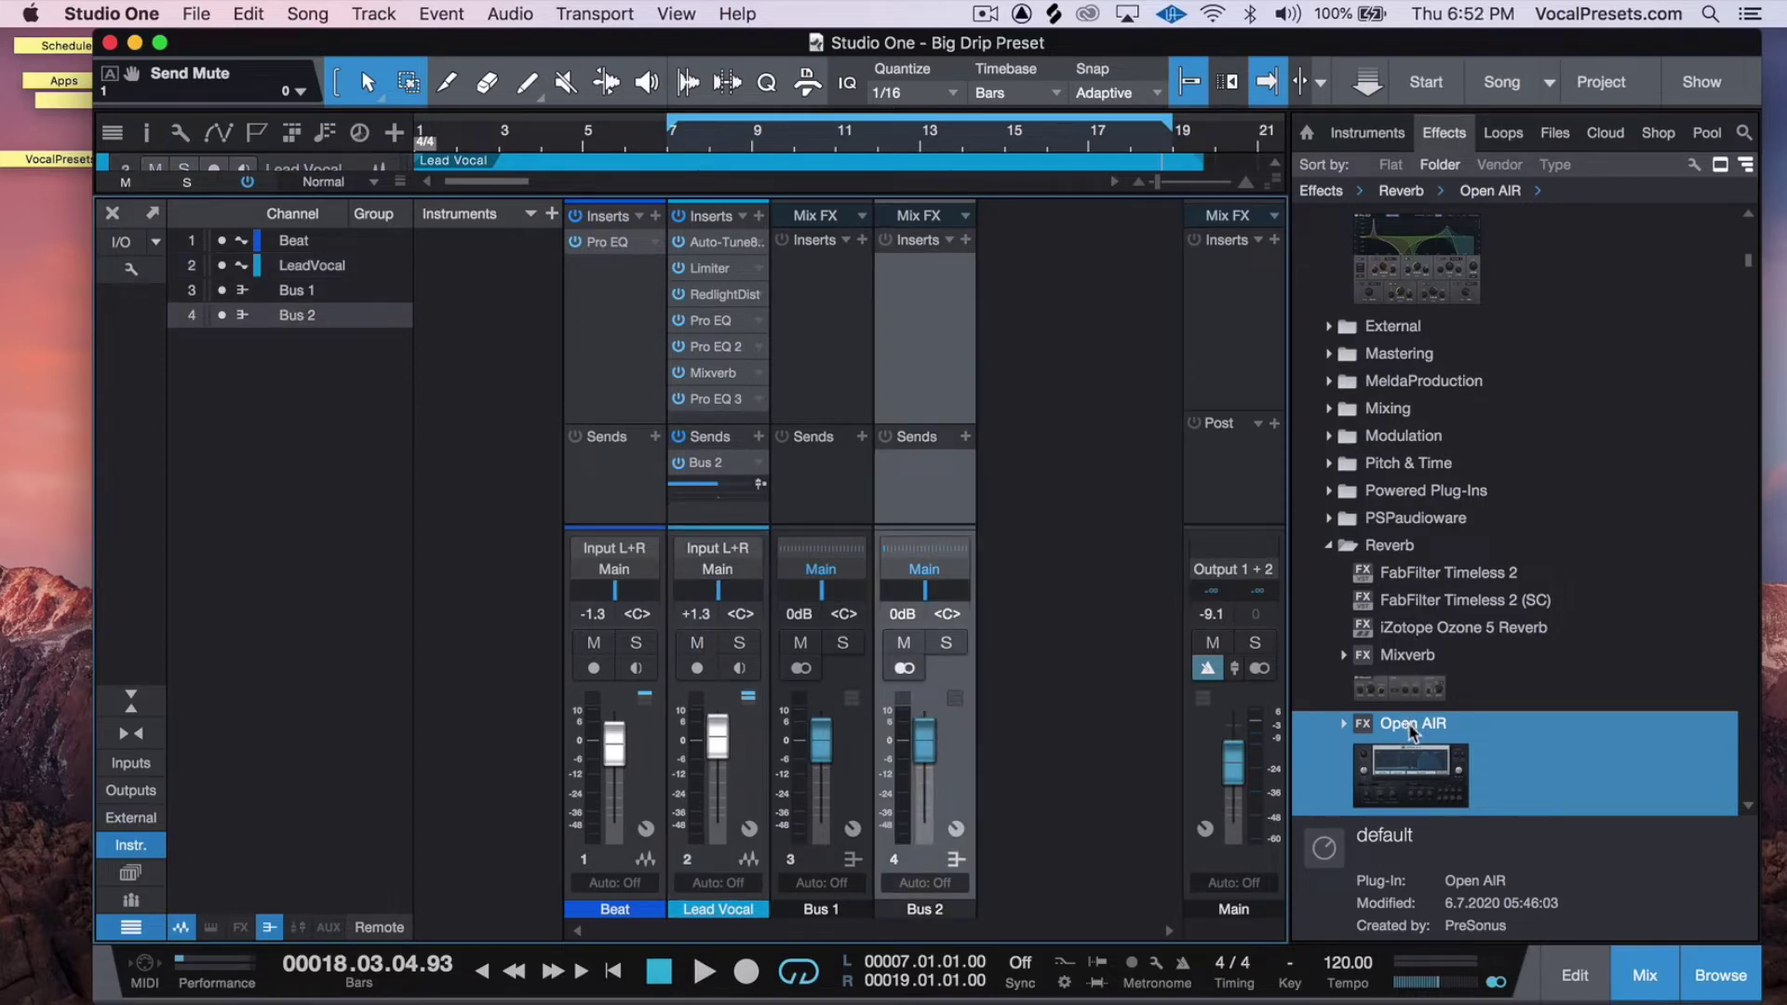
Step: Load Open AIR reverb, then Pro EQ after it, onto Bus 2's inserts
{"action": "left_click_drag", "start_coordinate": [1411, 730], "coordinate": [935, 400]}
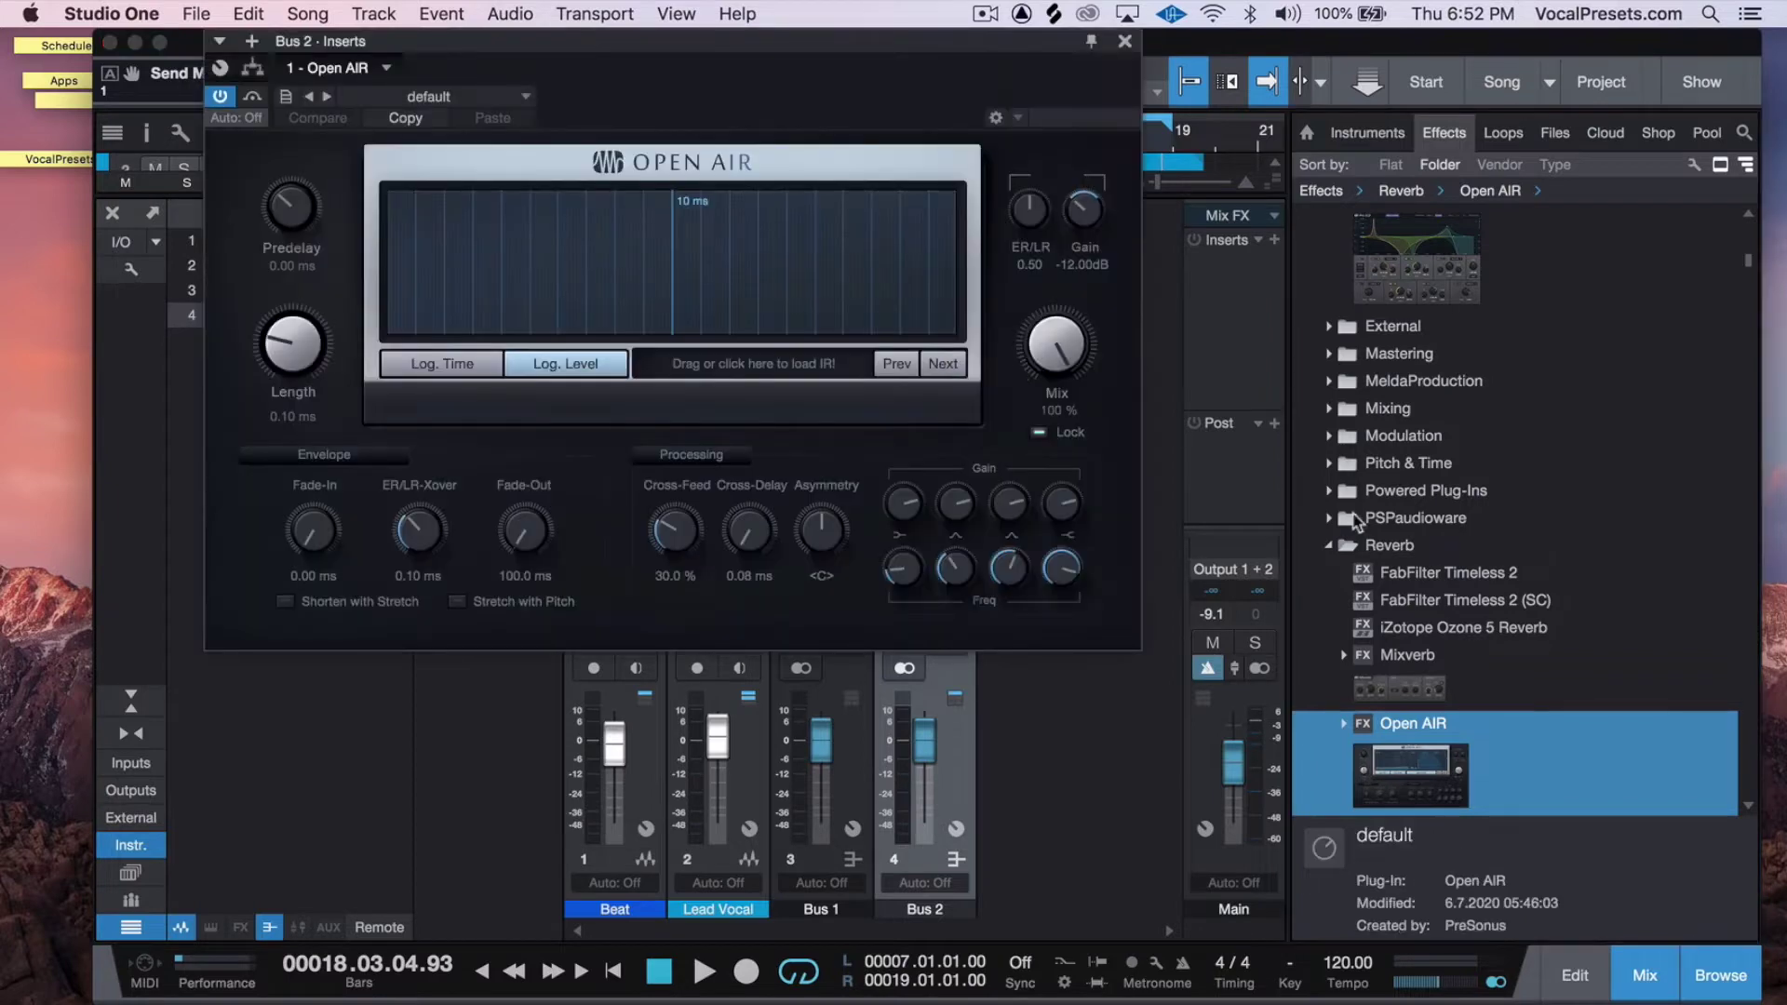
{"action": "scroll", "coordinate": [1443, 447], "scroll_direction": "up", "scroll_amount": 3}
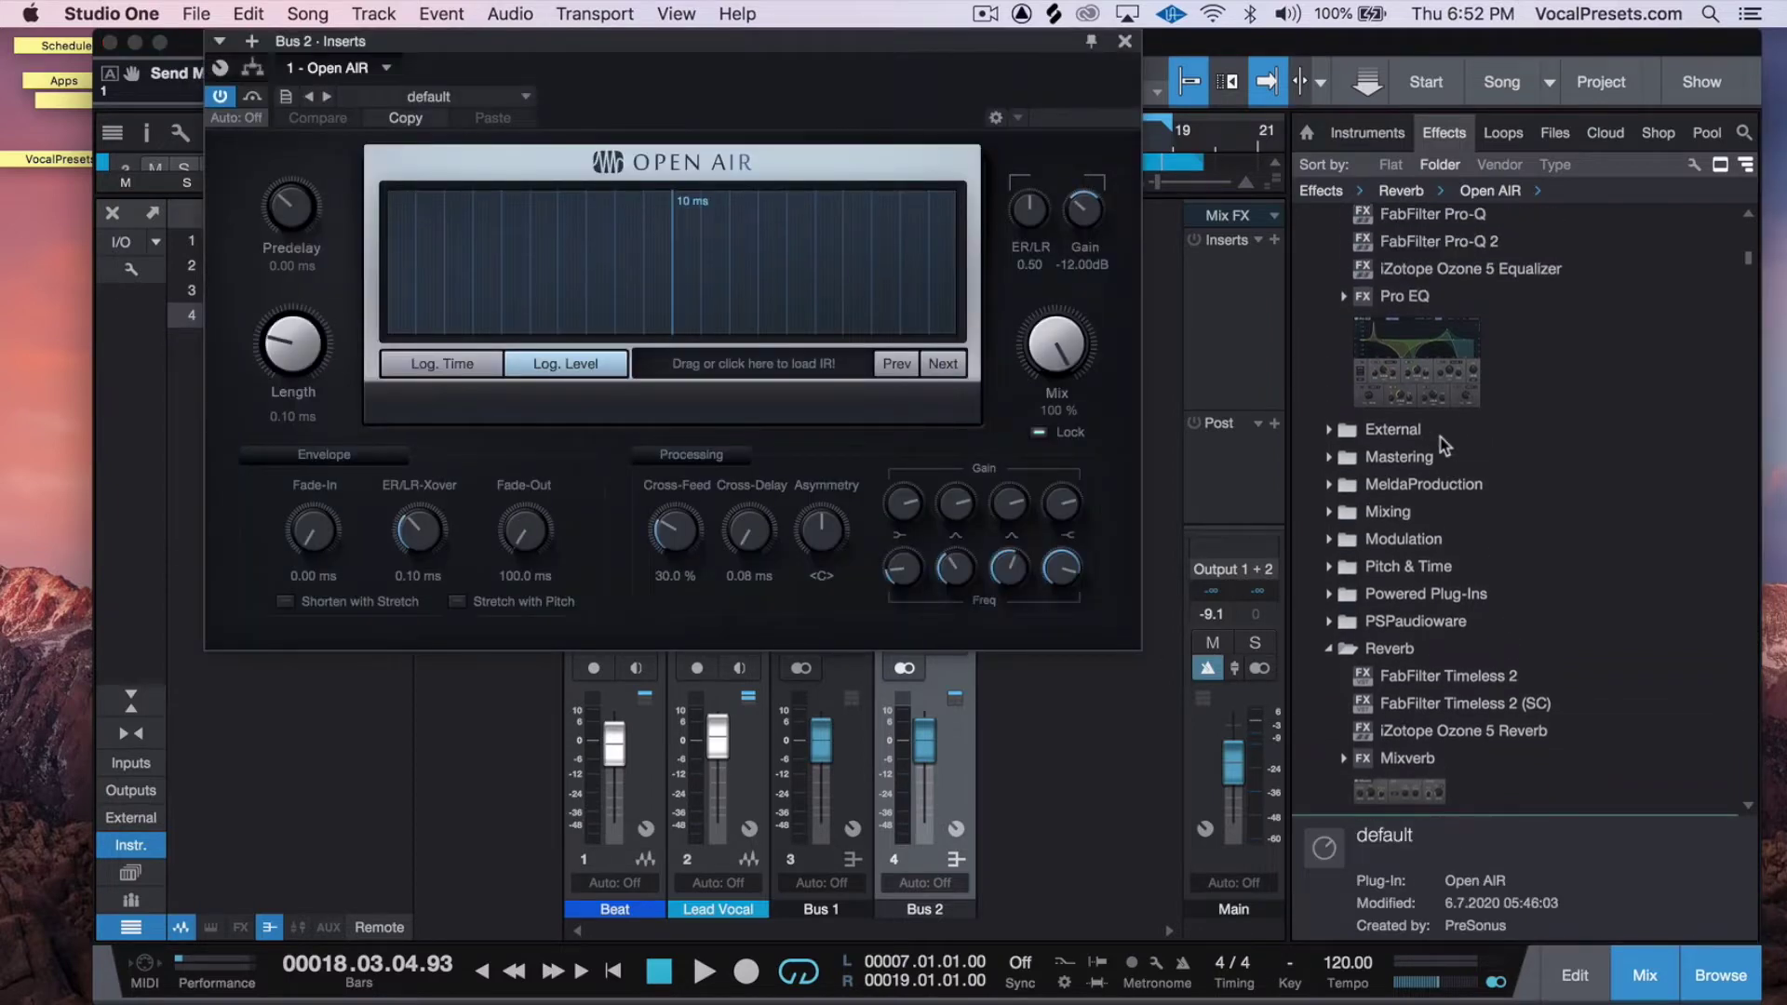
{"action": "left_click", "coordinate": [1407, 301]}
{"action": "left_click_drag", "start_coordinate": [1005, 58], "coordinate": [1024, 607]}
{"action": "left_click_drag", "start_coordinate": [1430, 301], "coordinate": [931, 333]}
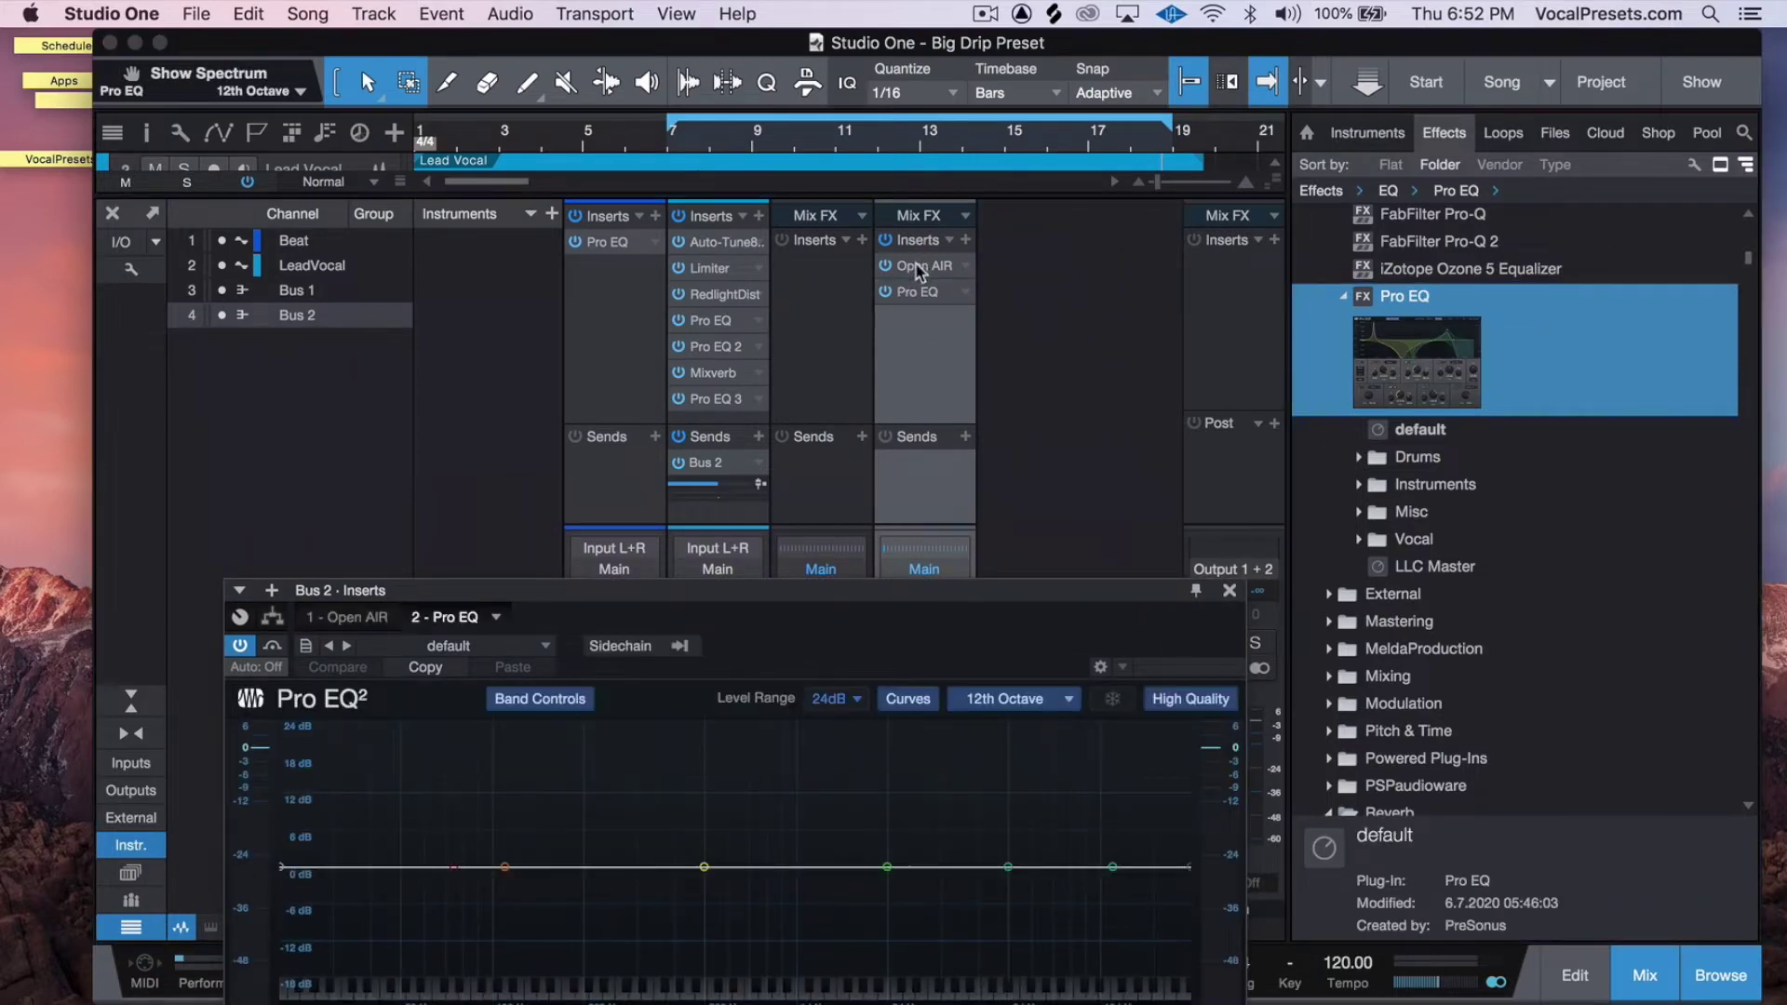
{"action": "left_click", "coordinate": [917, 265]}
Step: Start playback and open Bus 2's Open AIR reverb settings in a floating window
{"action": "left_click_drag", "start_coordinate": [685, 585], "coordinate": [1645, 608]}
{"action": "right_click", "coordinate": [960, 277]}
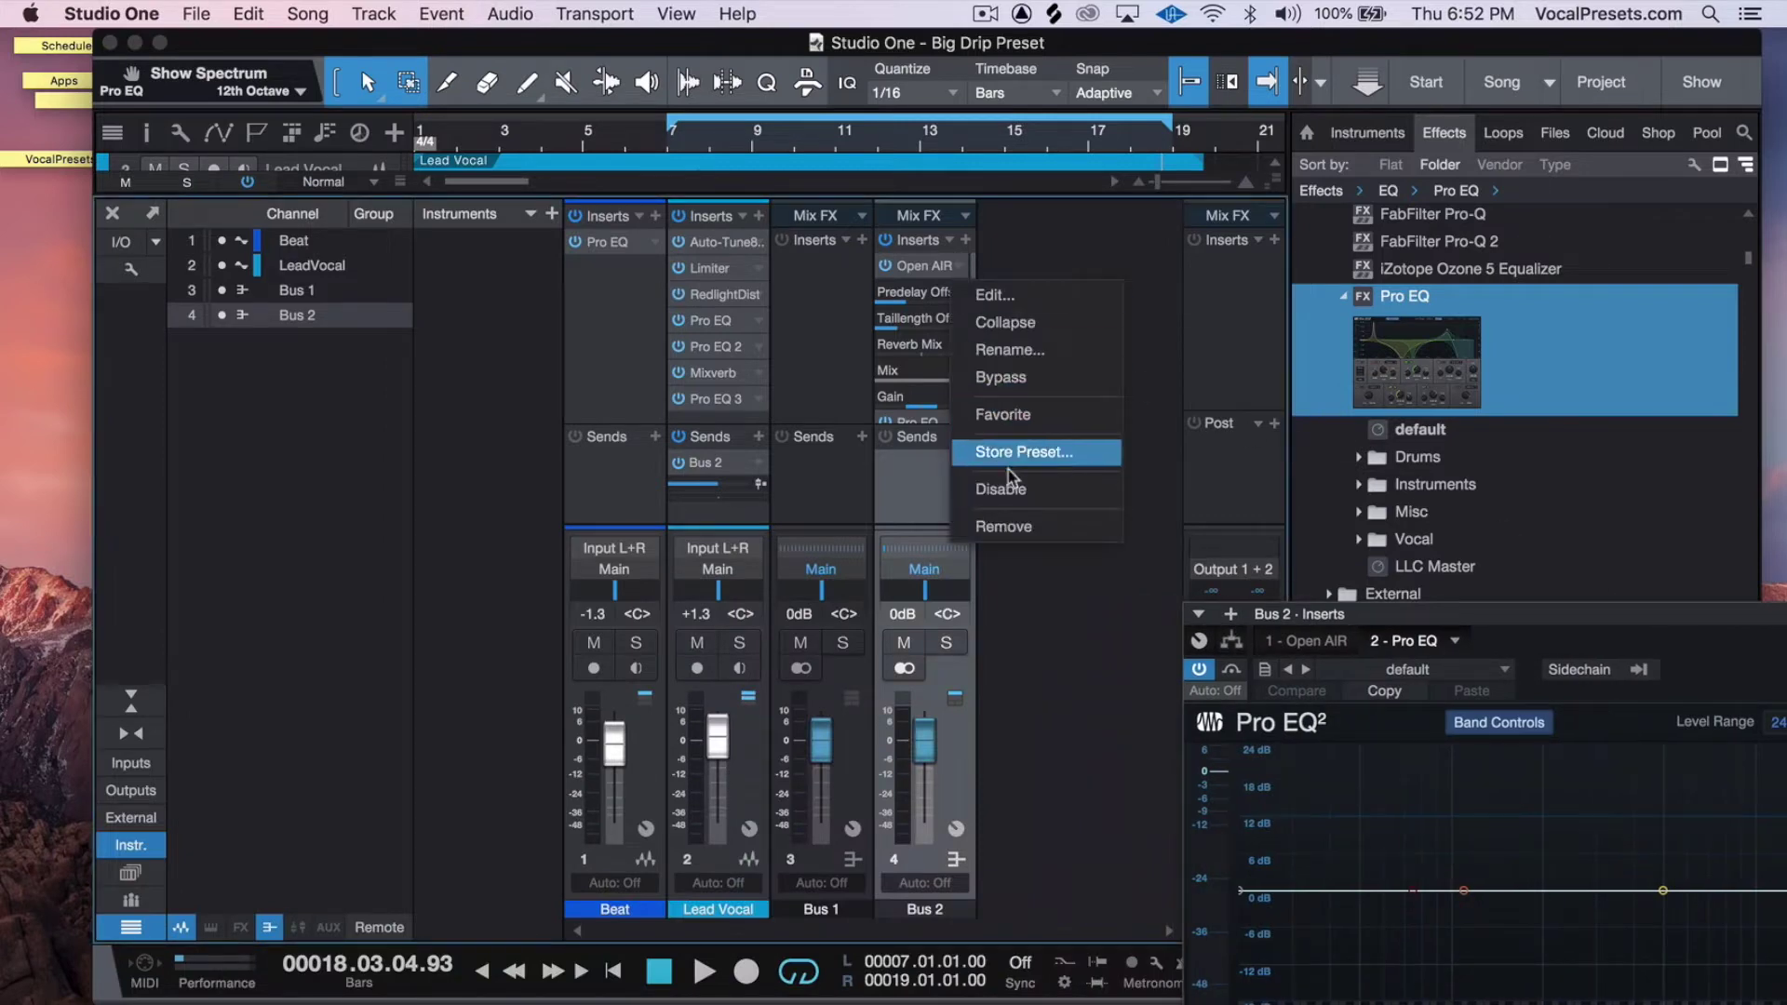
{"action": "left_click", "coordinate": [1024, 323]}
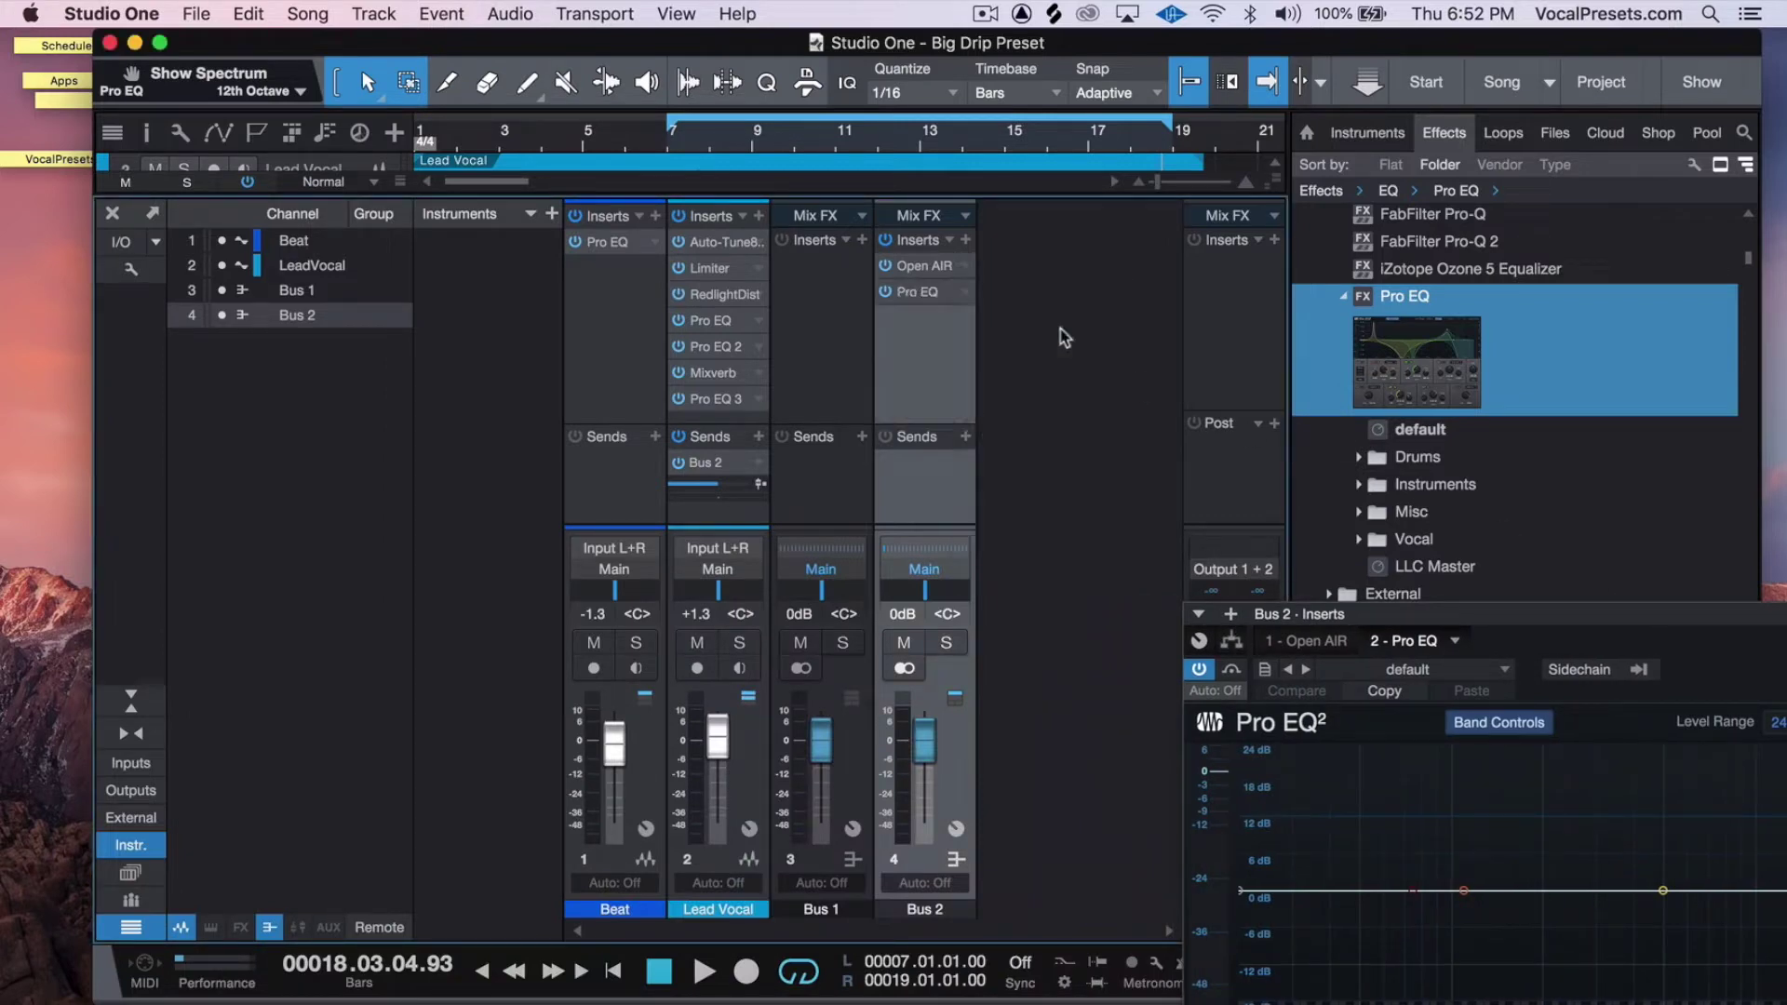
{"action": "key", "text": "space"}
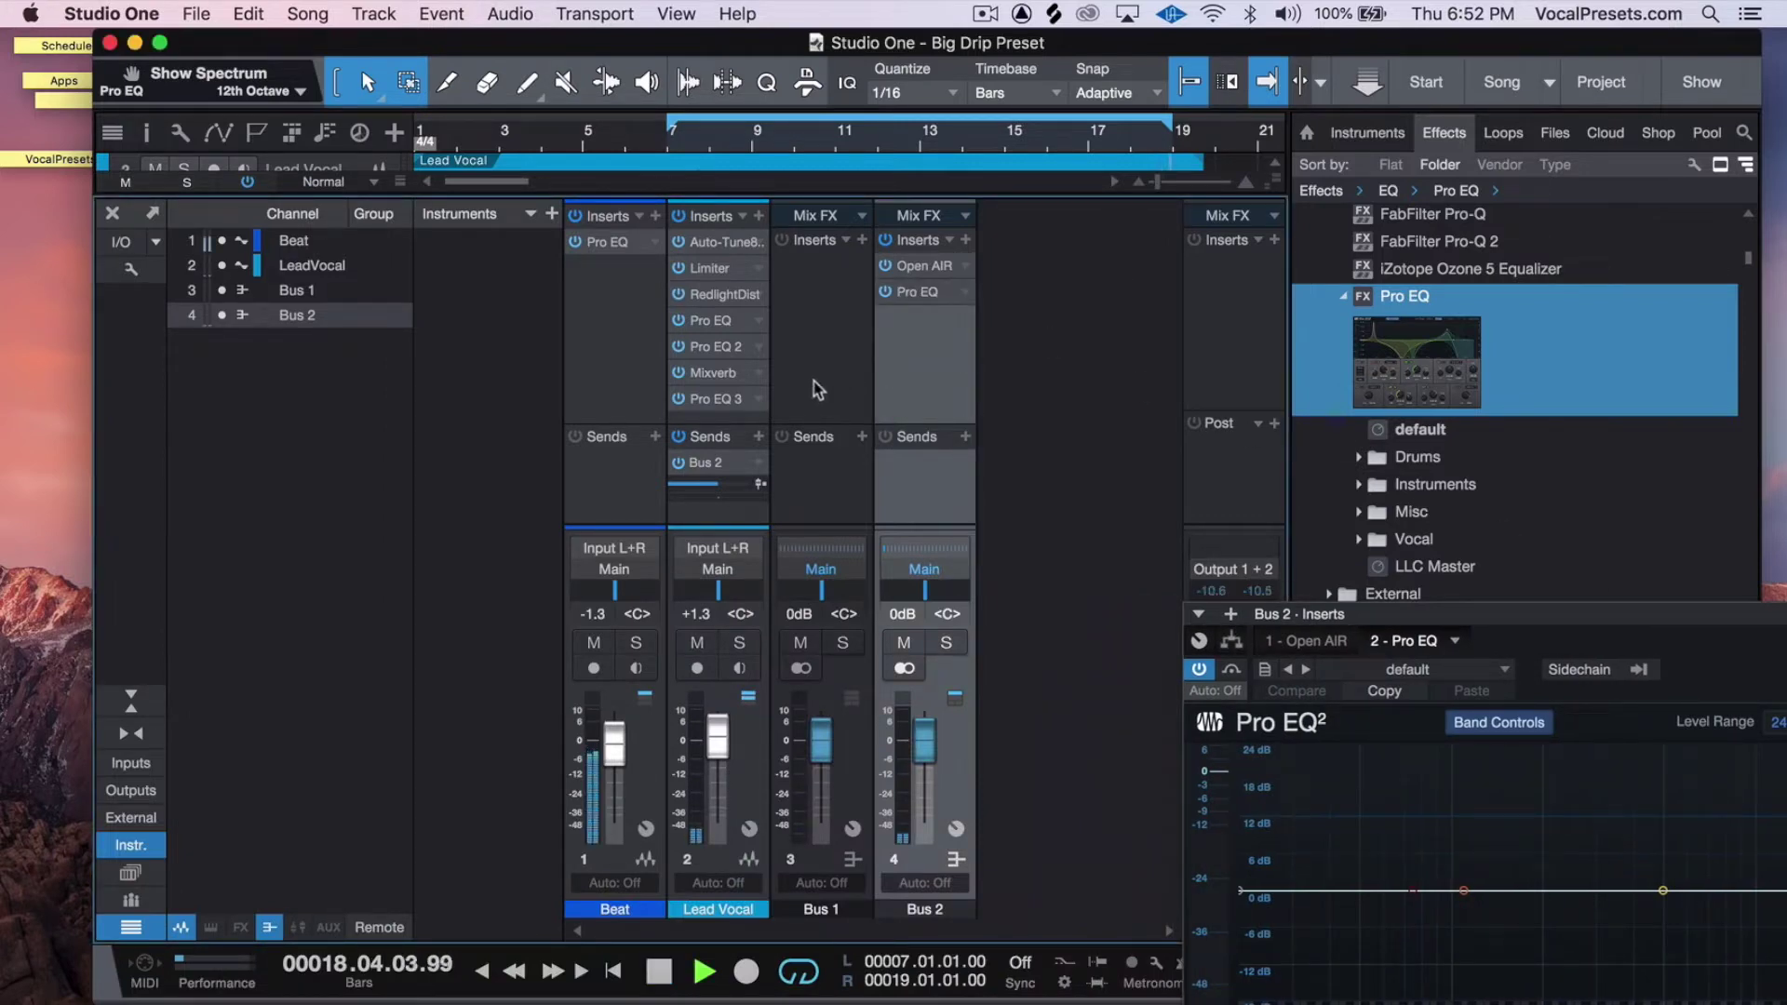
{"action": "left_click", "coordinate": [922, 267]}
{"action": "left_click", "coordinate": [959, 266]}
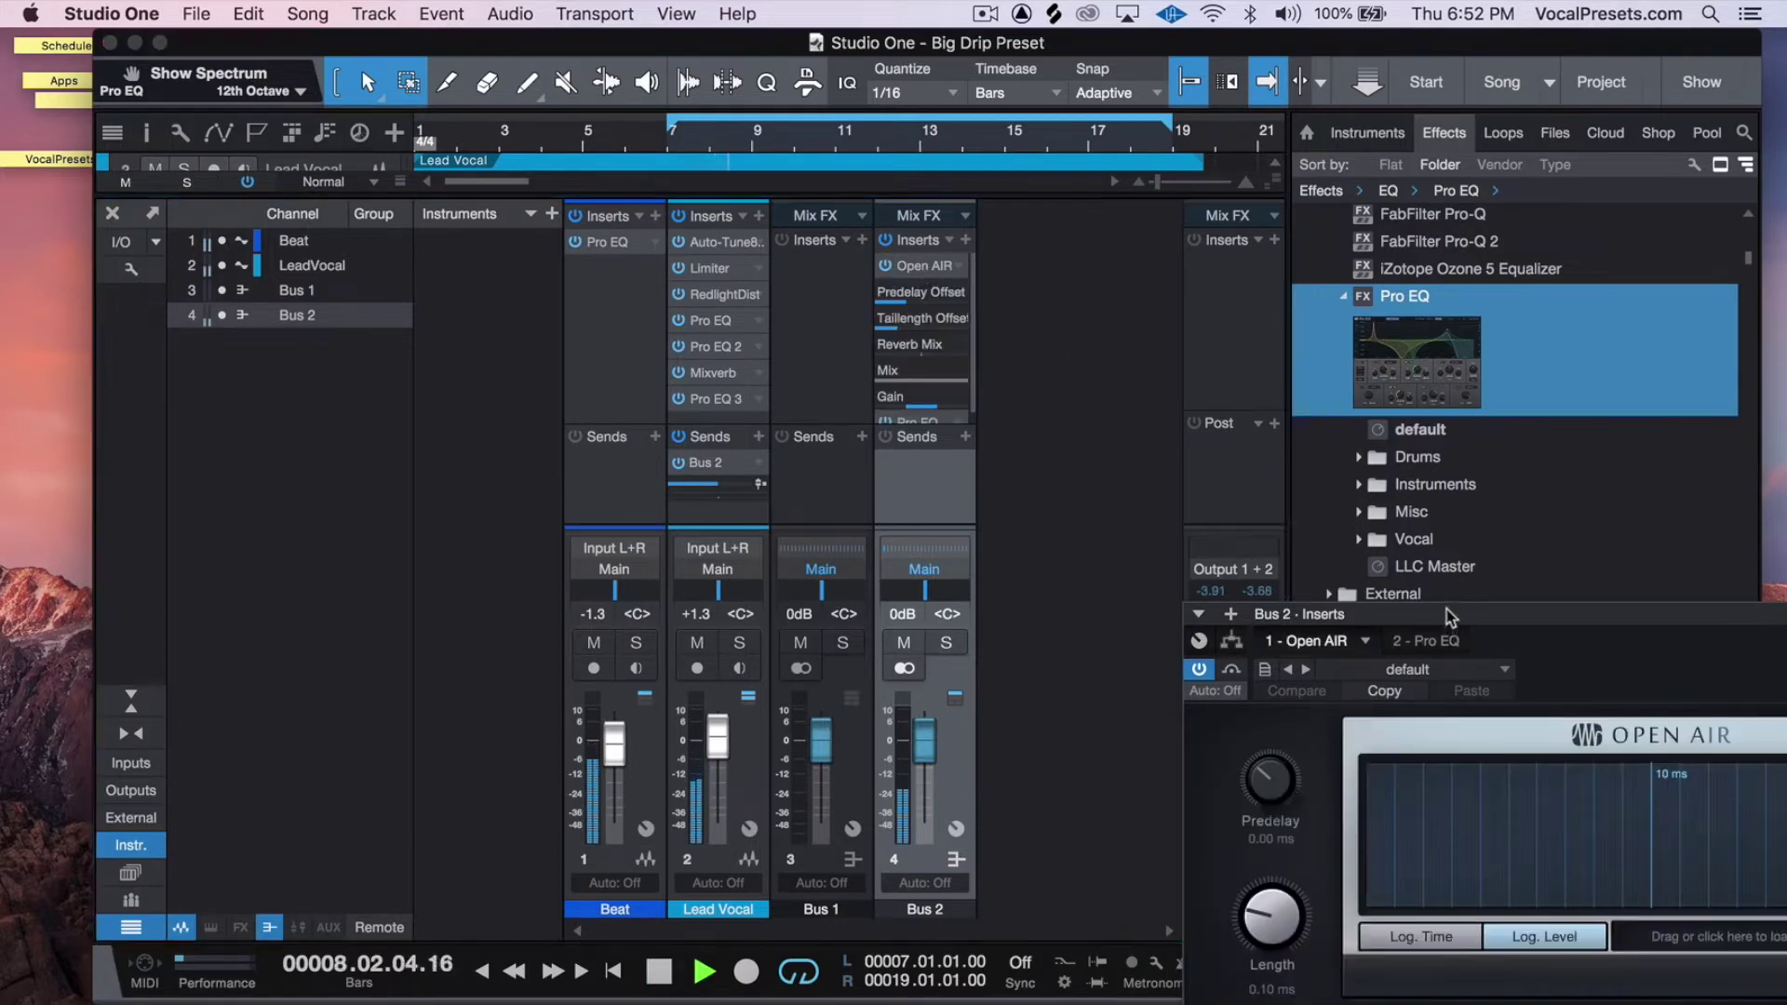
{"action": "left_click_drag", "start_coordinate": [1443, 612], "coordinate": [558, 156]}
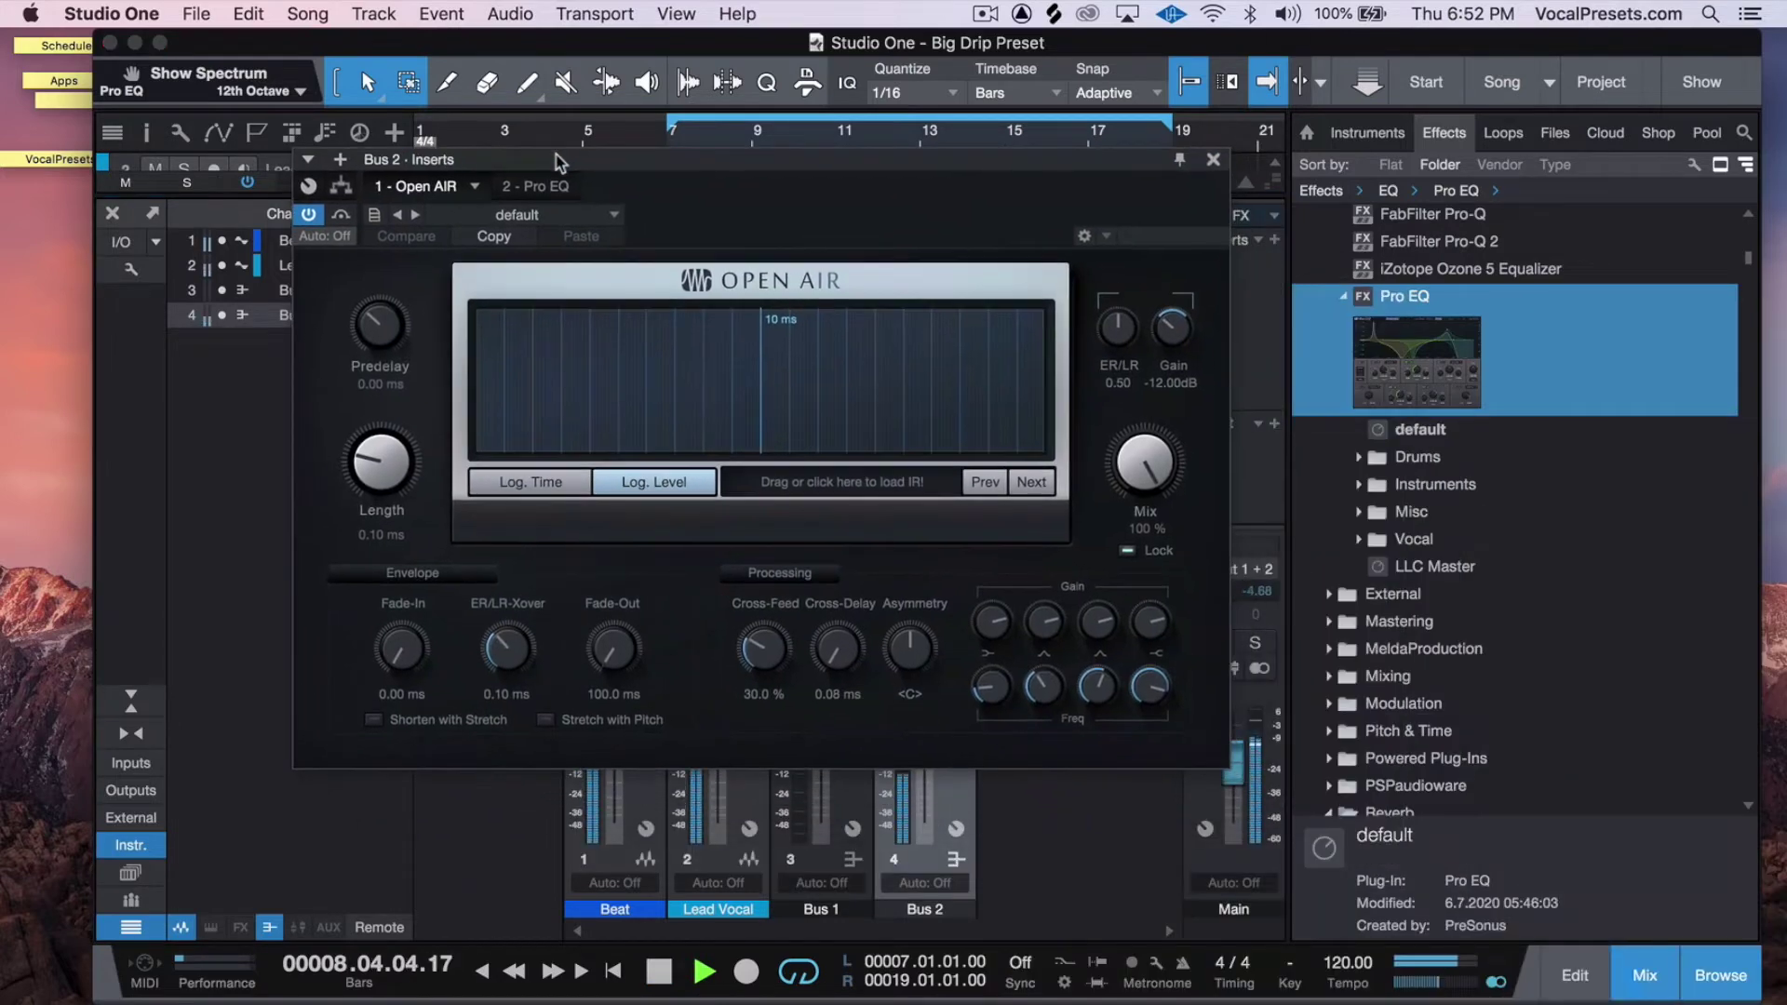
Step: Audition Open AIR presets up to Beebee Slapz, then shorten its Length to 2.56 s
{"action": "left_click", "coordinate": [416, 215]}
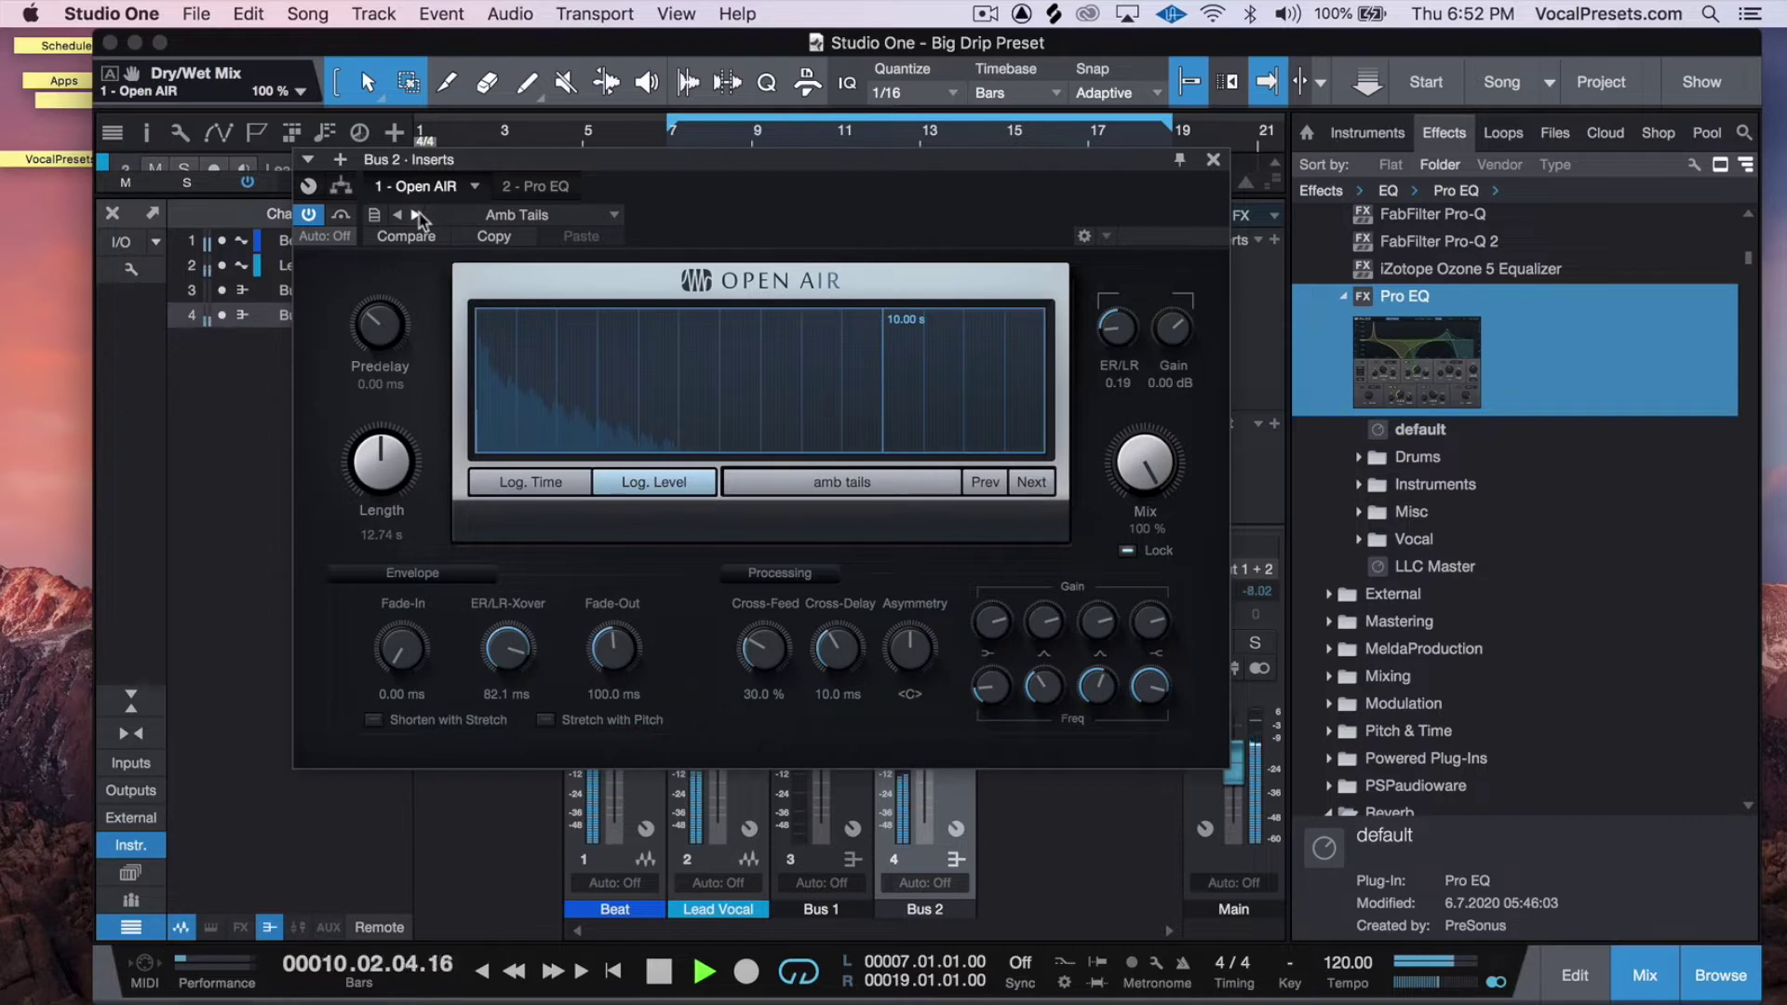
{"action": "left_click", "coordinate": [416, 215]}
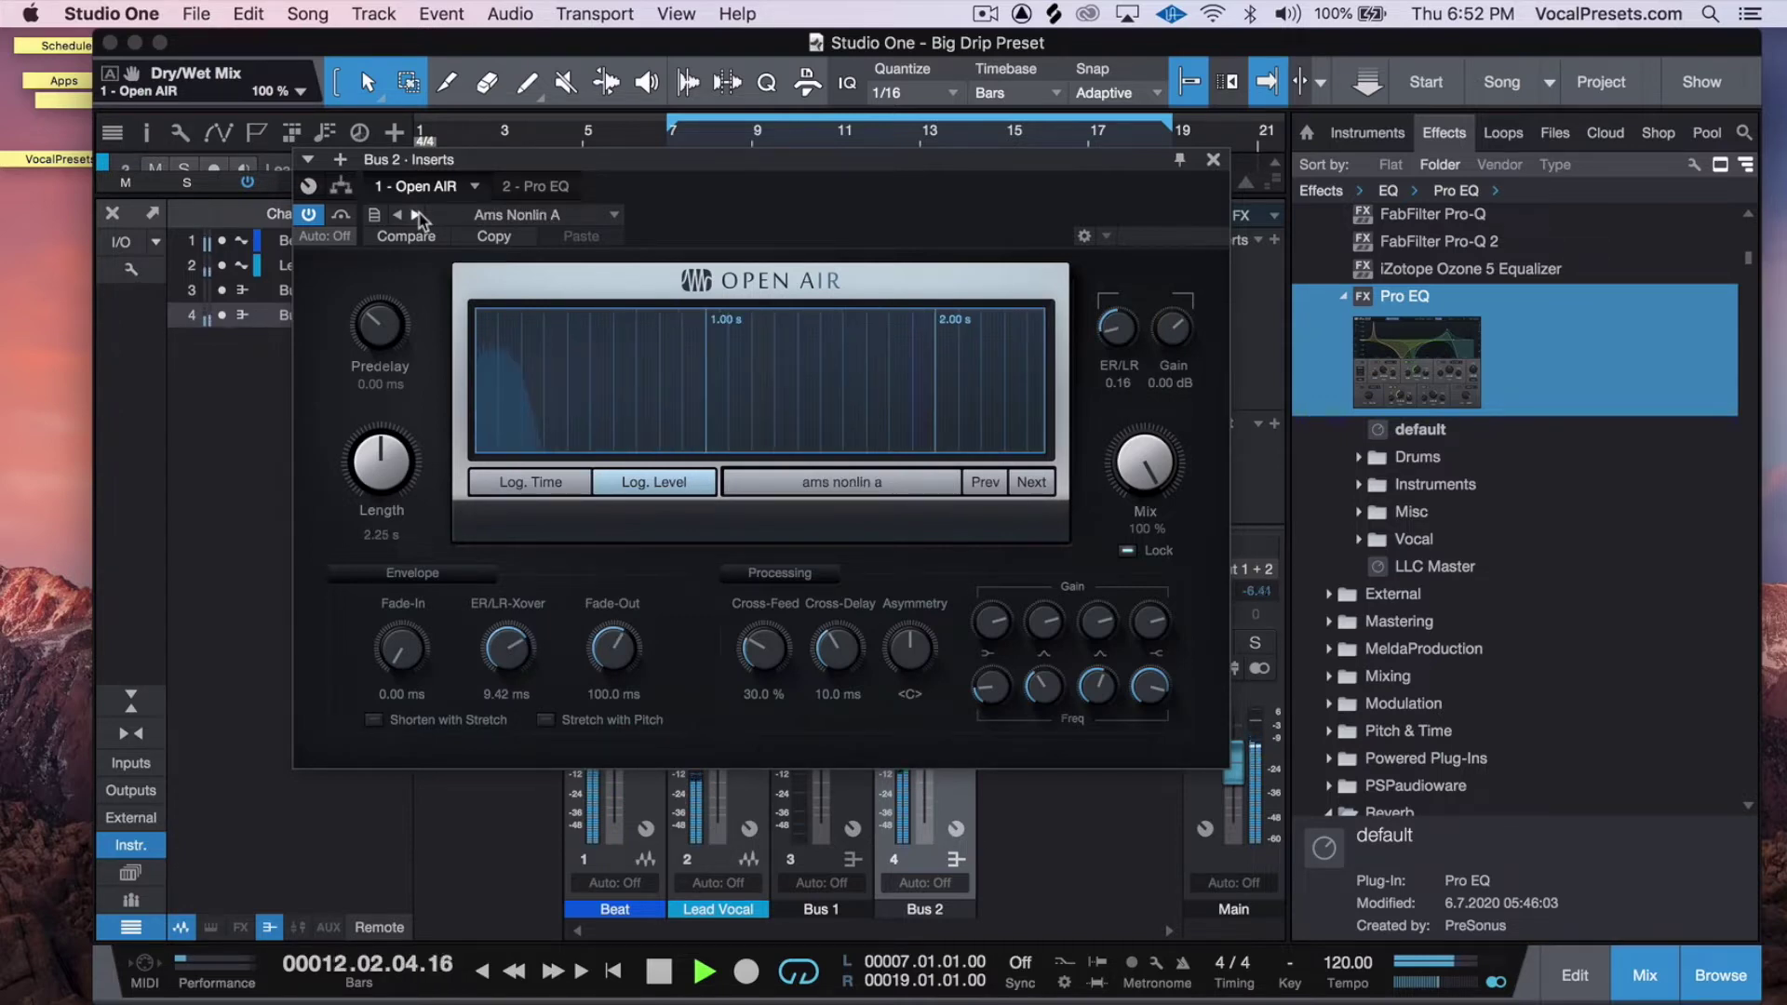
{"action": "left_click", "coordinate": [416, 215]}
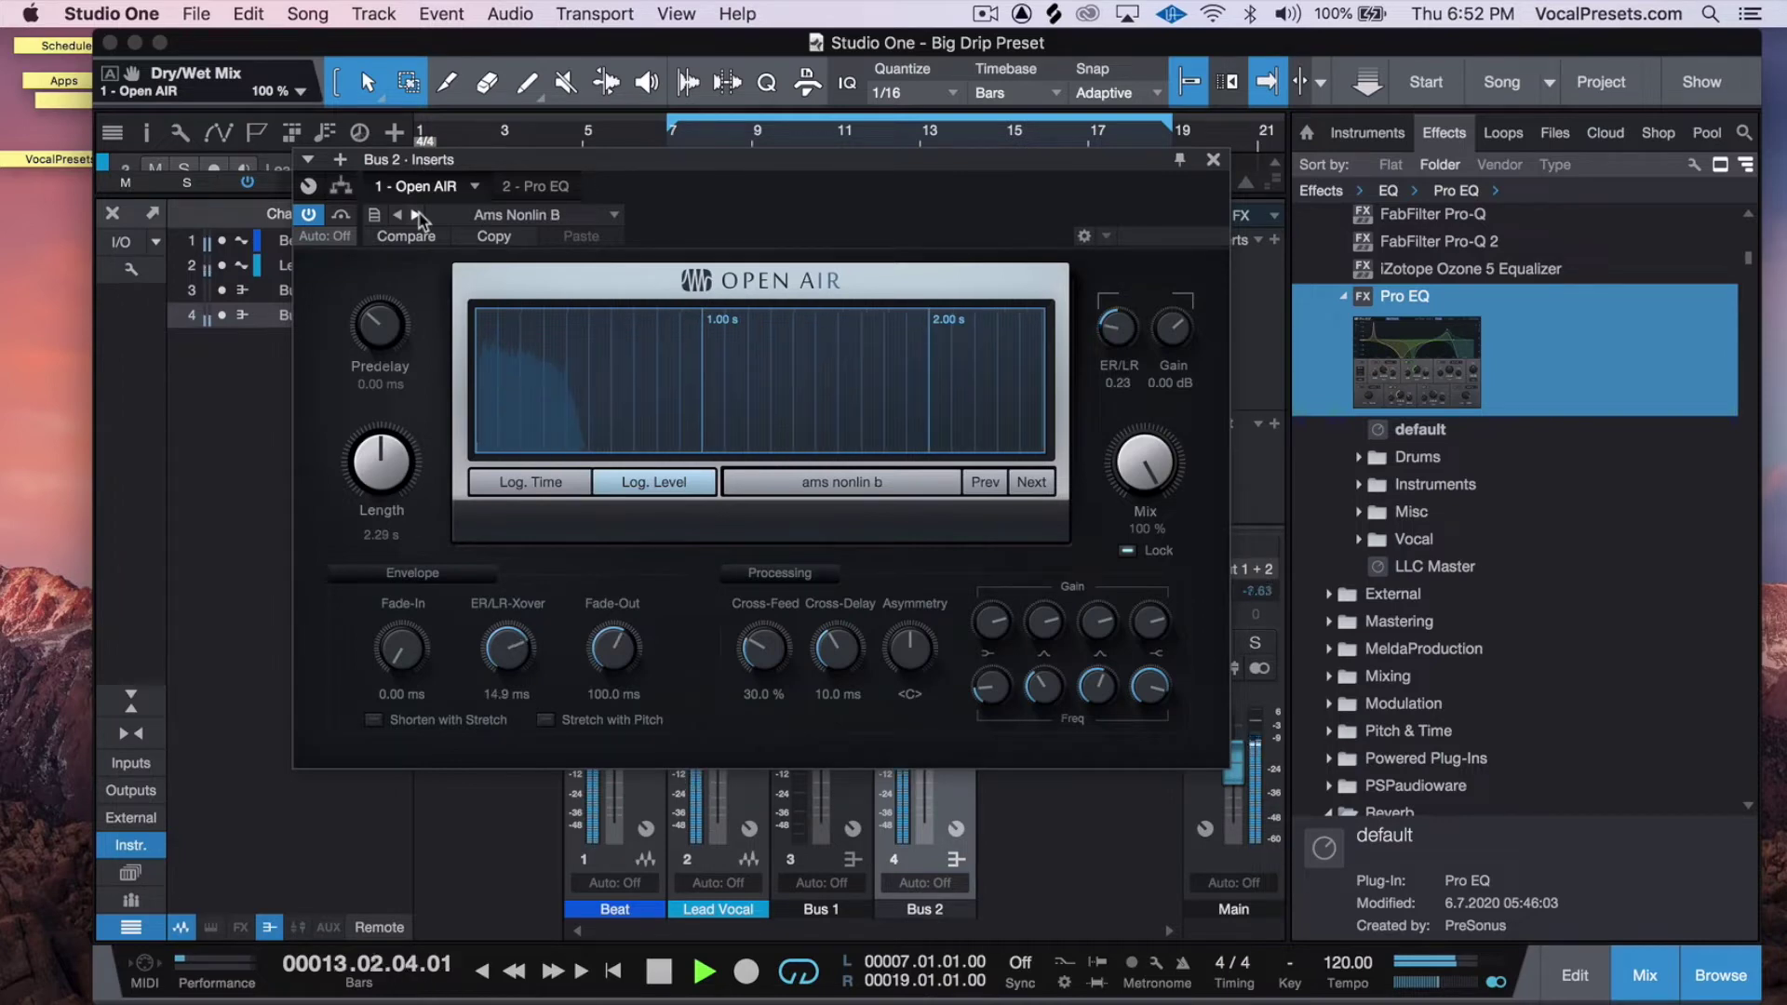
{"action": "left_click", "coordinate": [416, 215]}
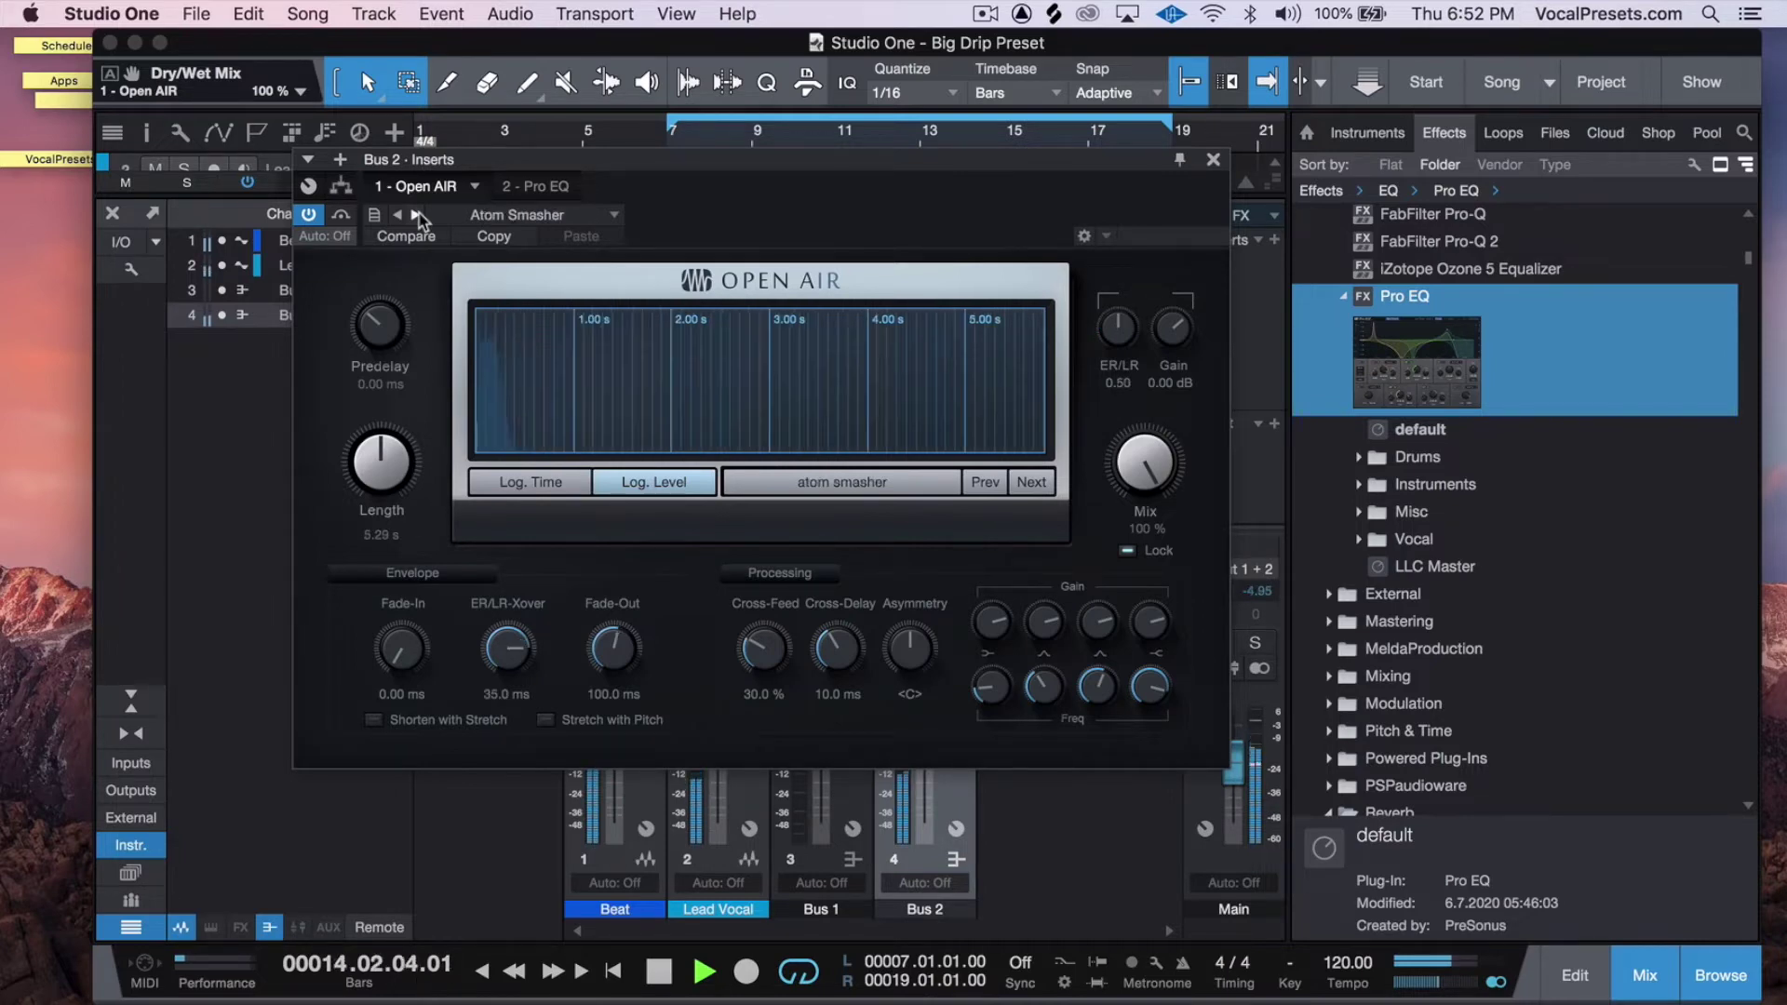
{"action": "left_click", "coordinate": [416, 215]}
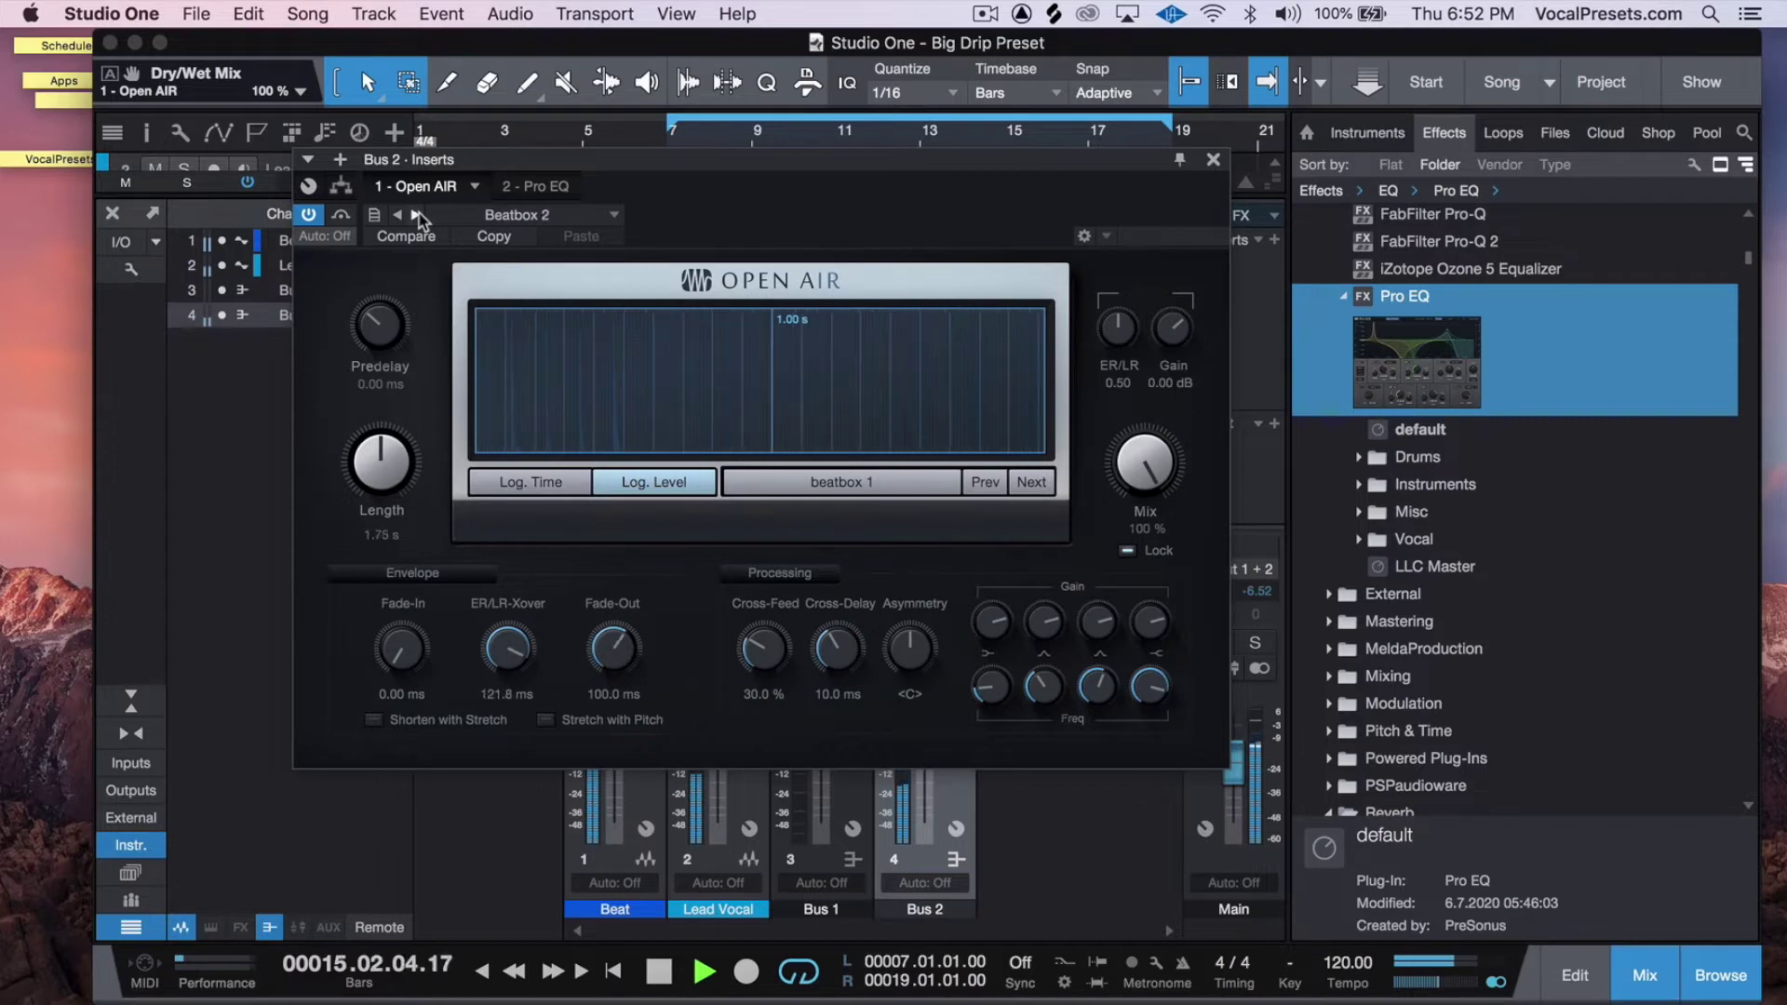
{"action": "left_click", "coordinate": [416, 215]}
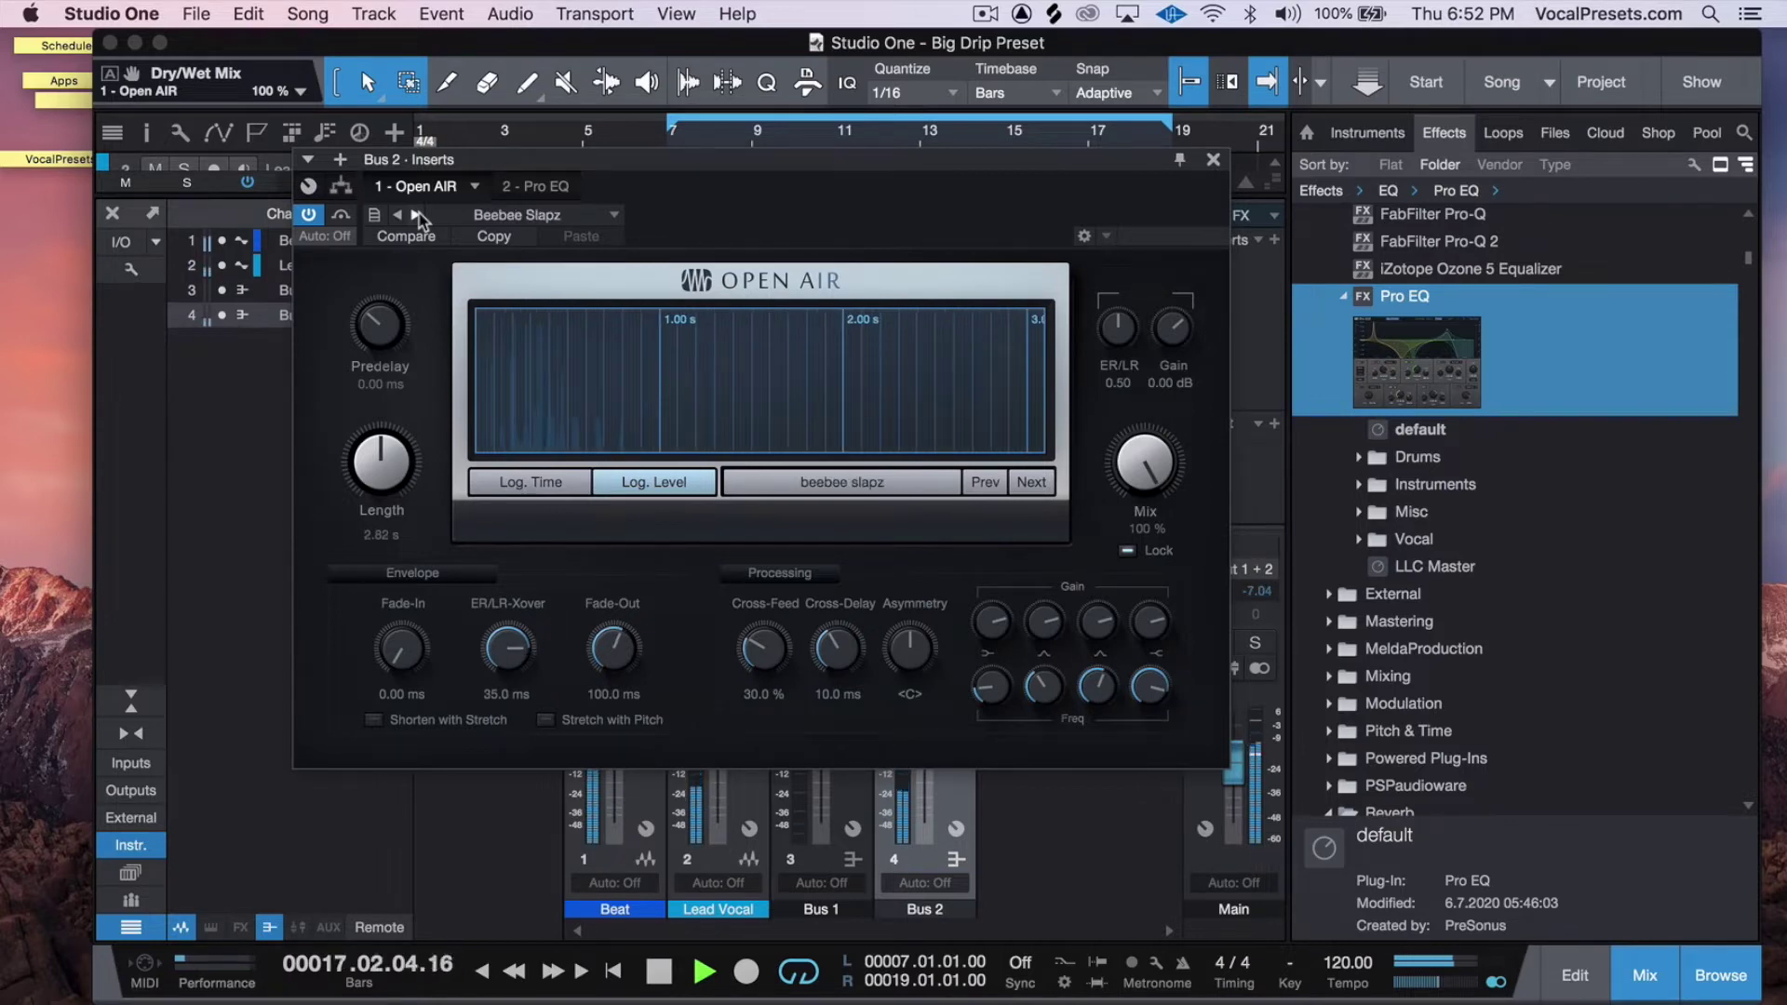
{"action": "left_click_drag", "start_coordinate": [379, 466], "coordinate": [377, 479]}
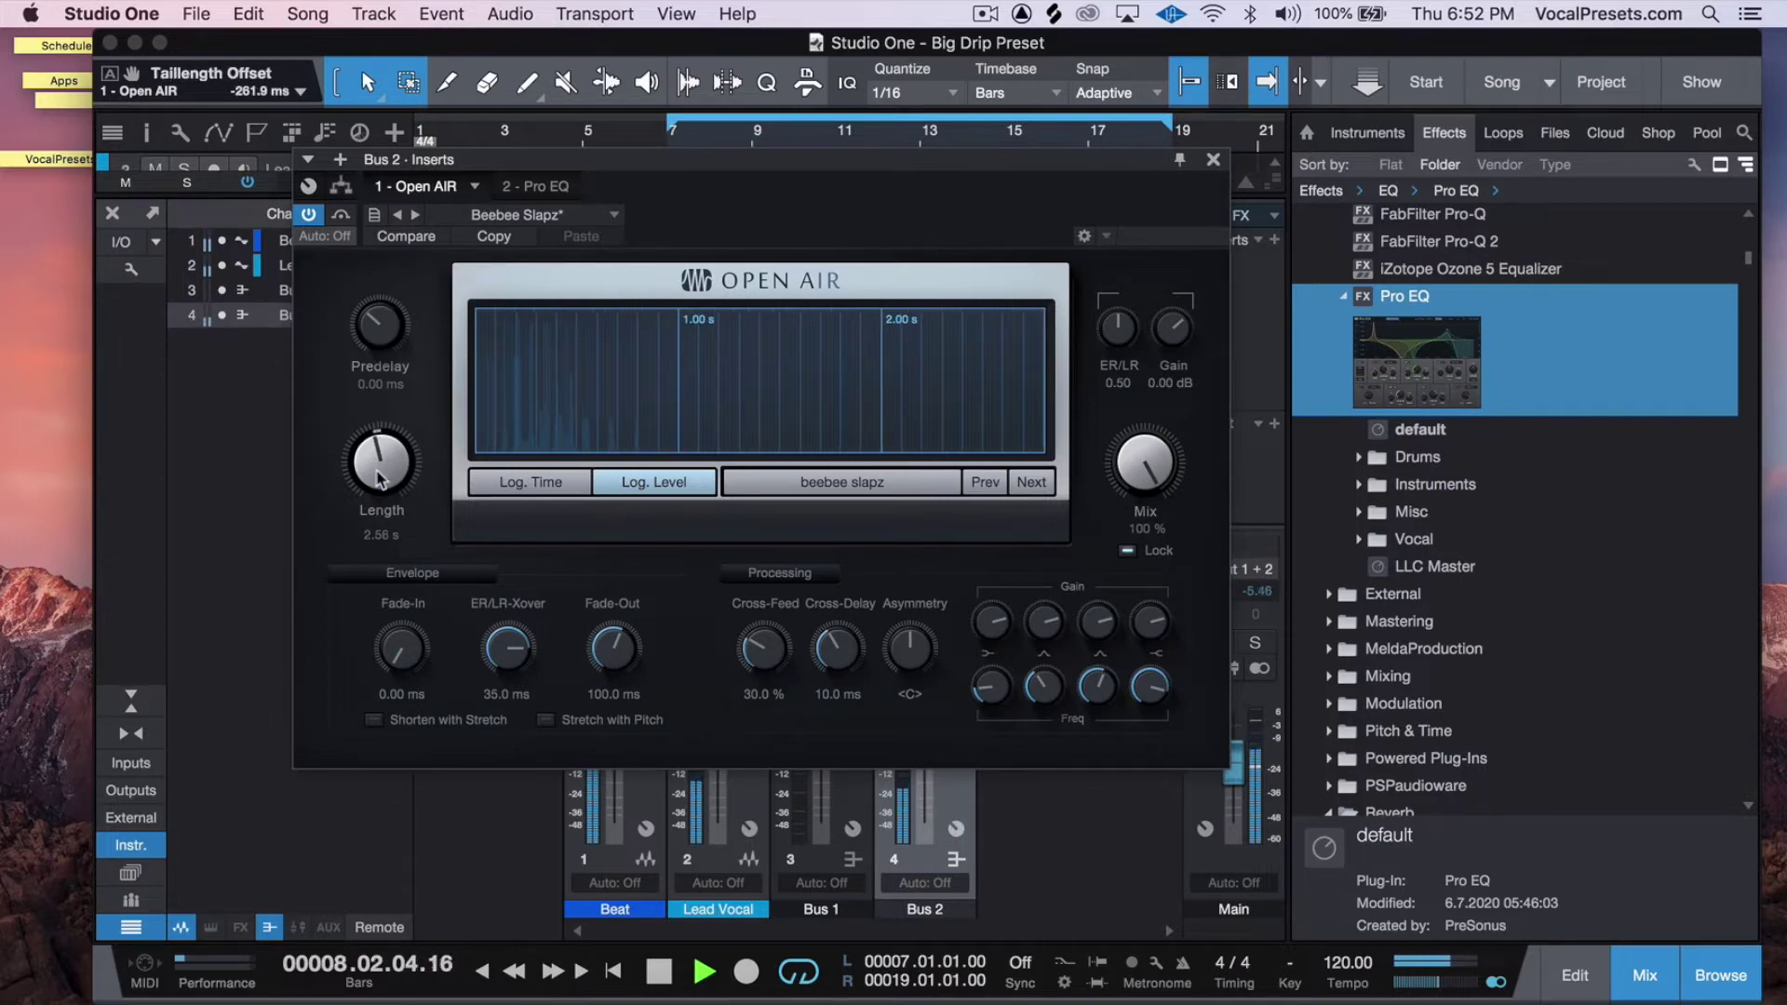
{"action": "key", "text": "space"}
Step: Close the Open AIR window, collapse its quick controls, and lower the Bus 2 send to -6.7 dB
{"action": "left_click", "coordinate": [1213, 159]}
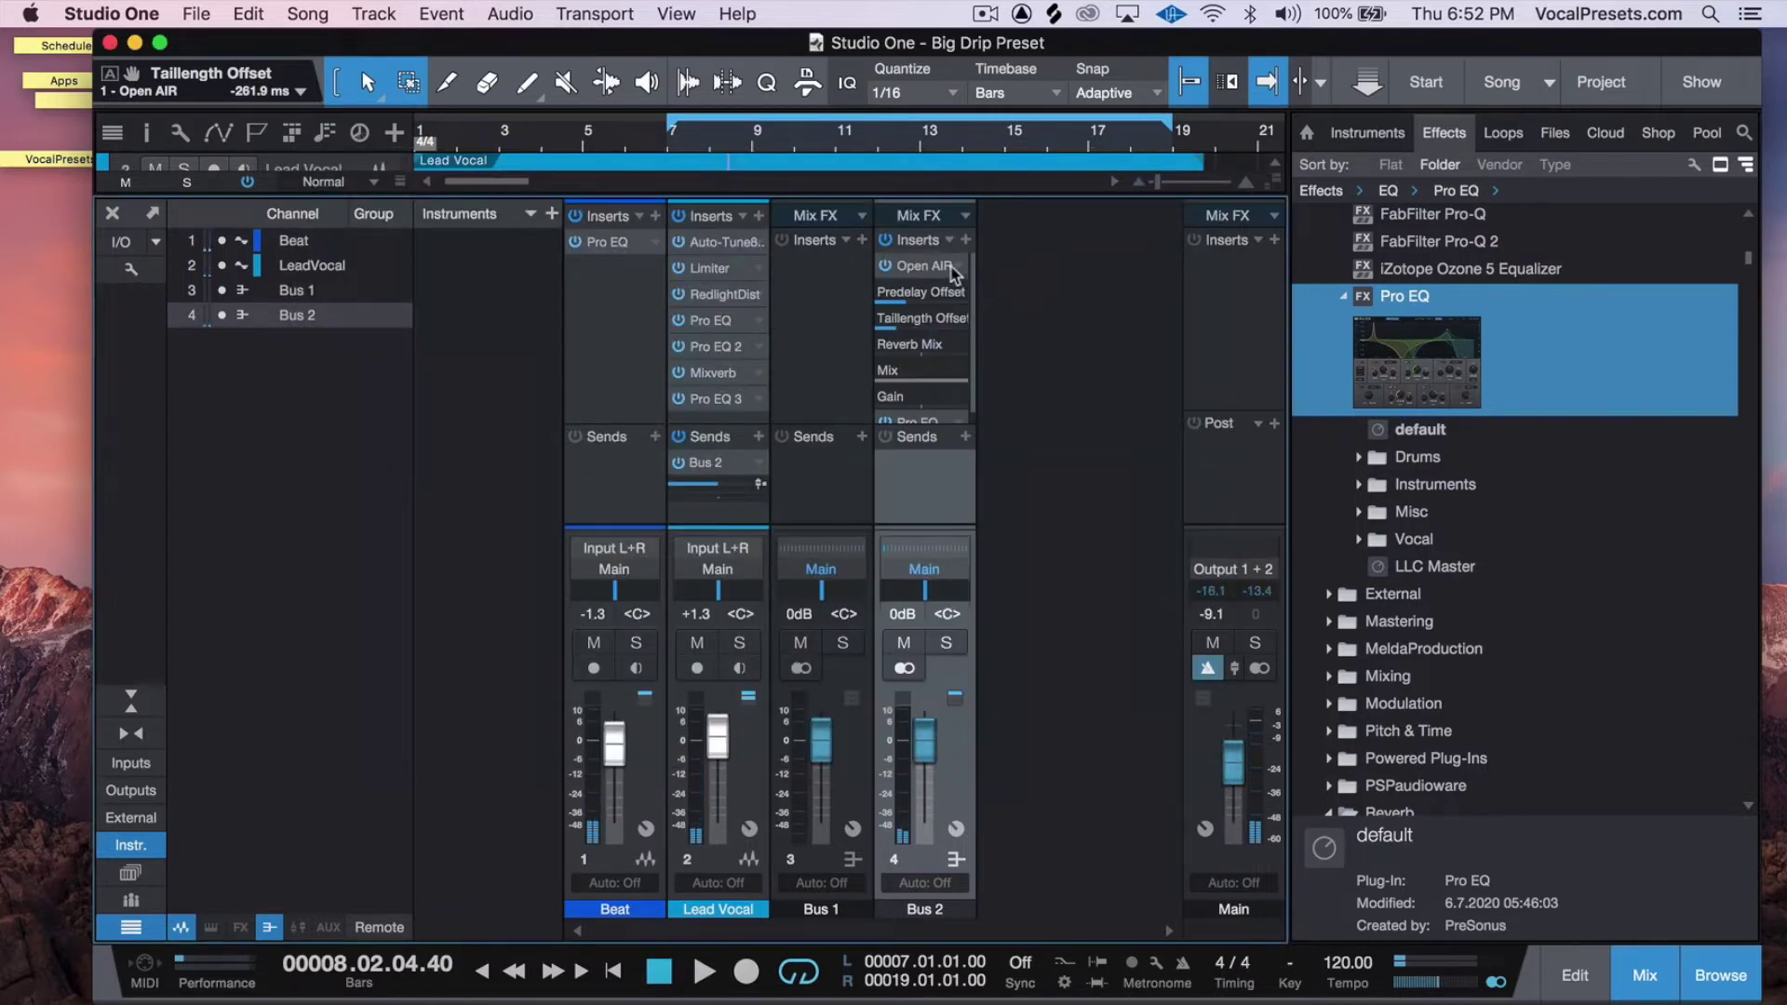
{"action": "right_click", "coordinate": [951, 267]}
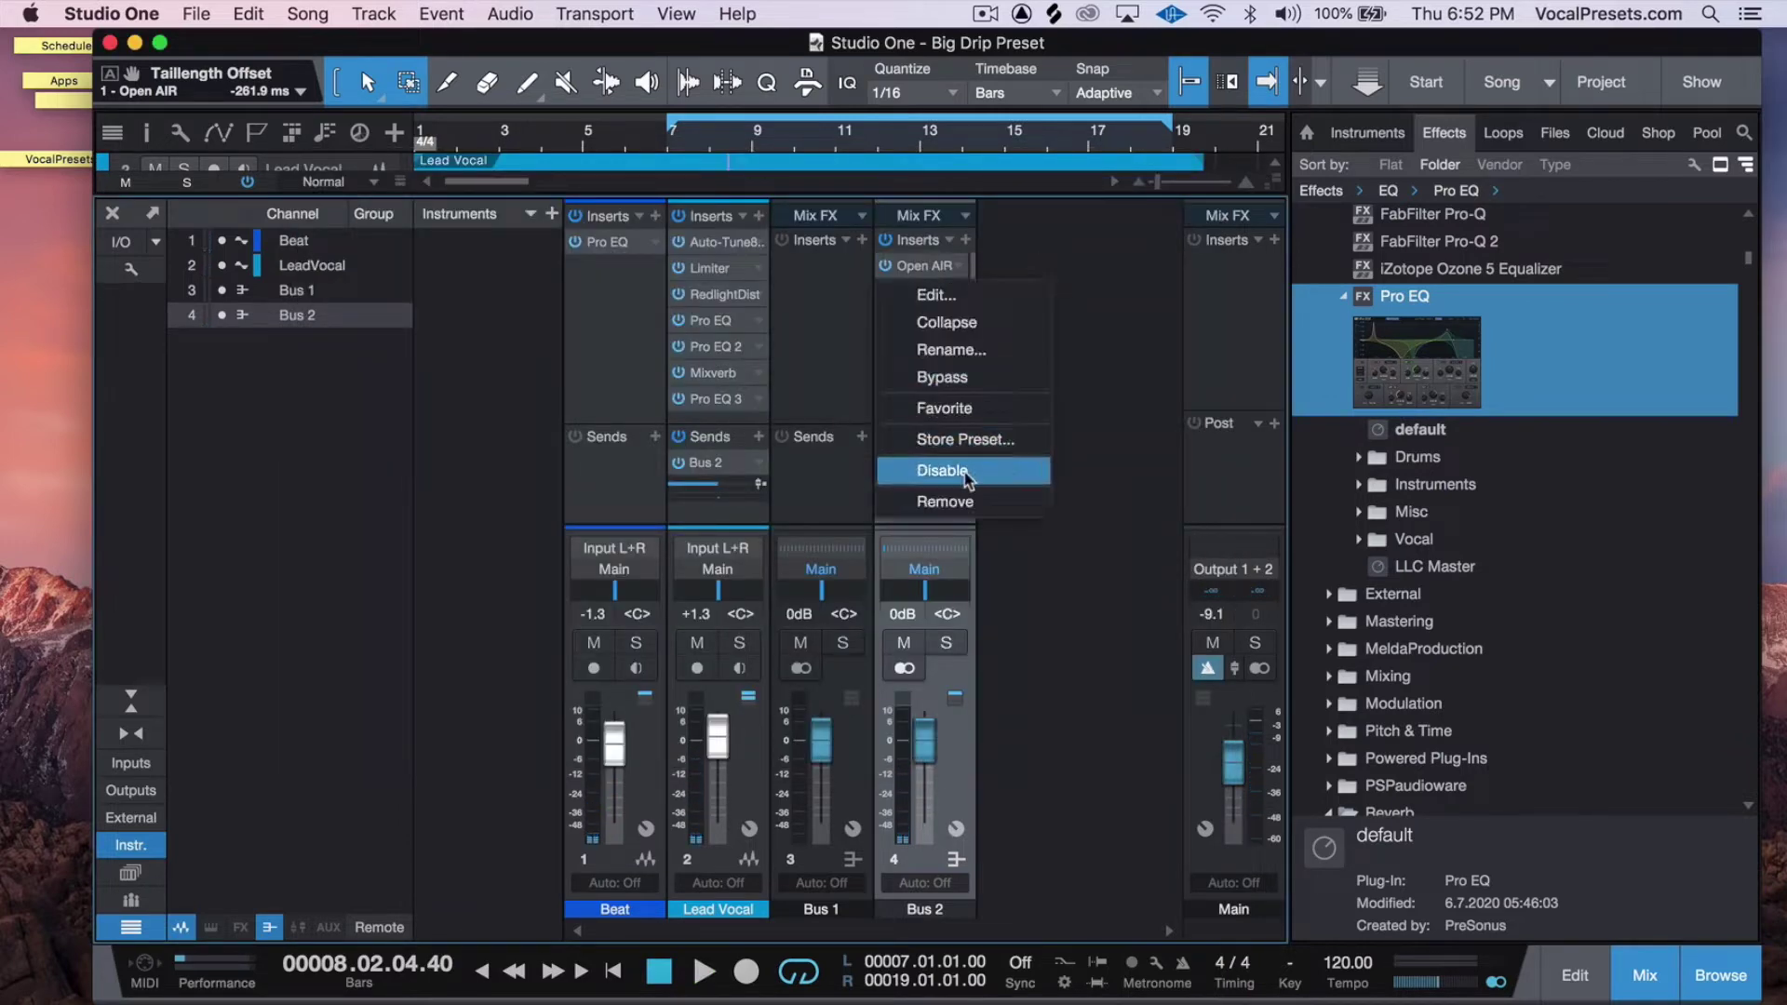
{"action": "left_click", "coordinate": [975, 322]}
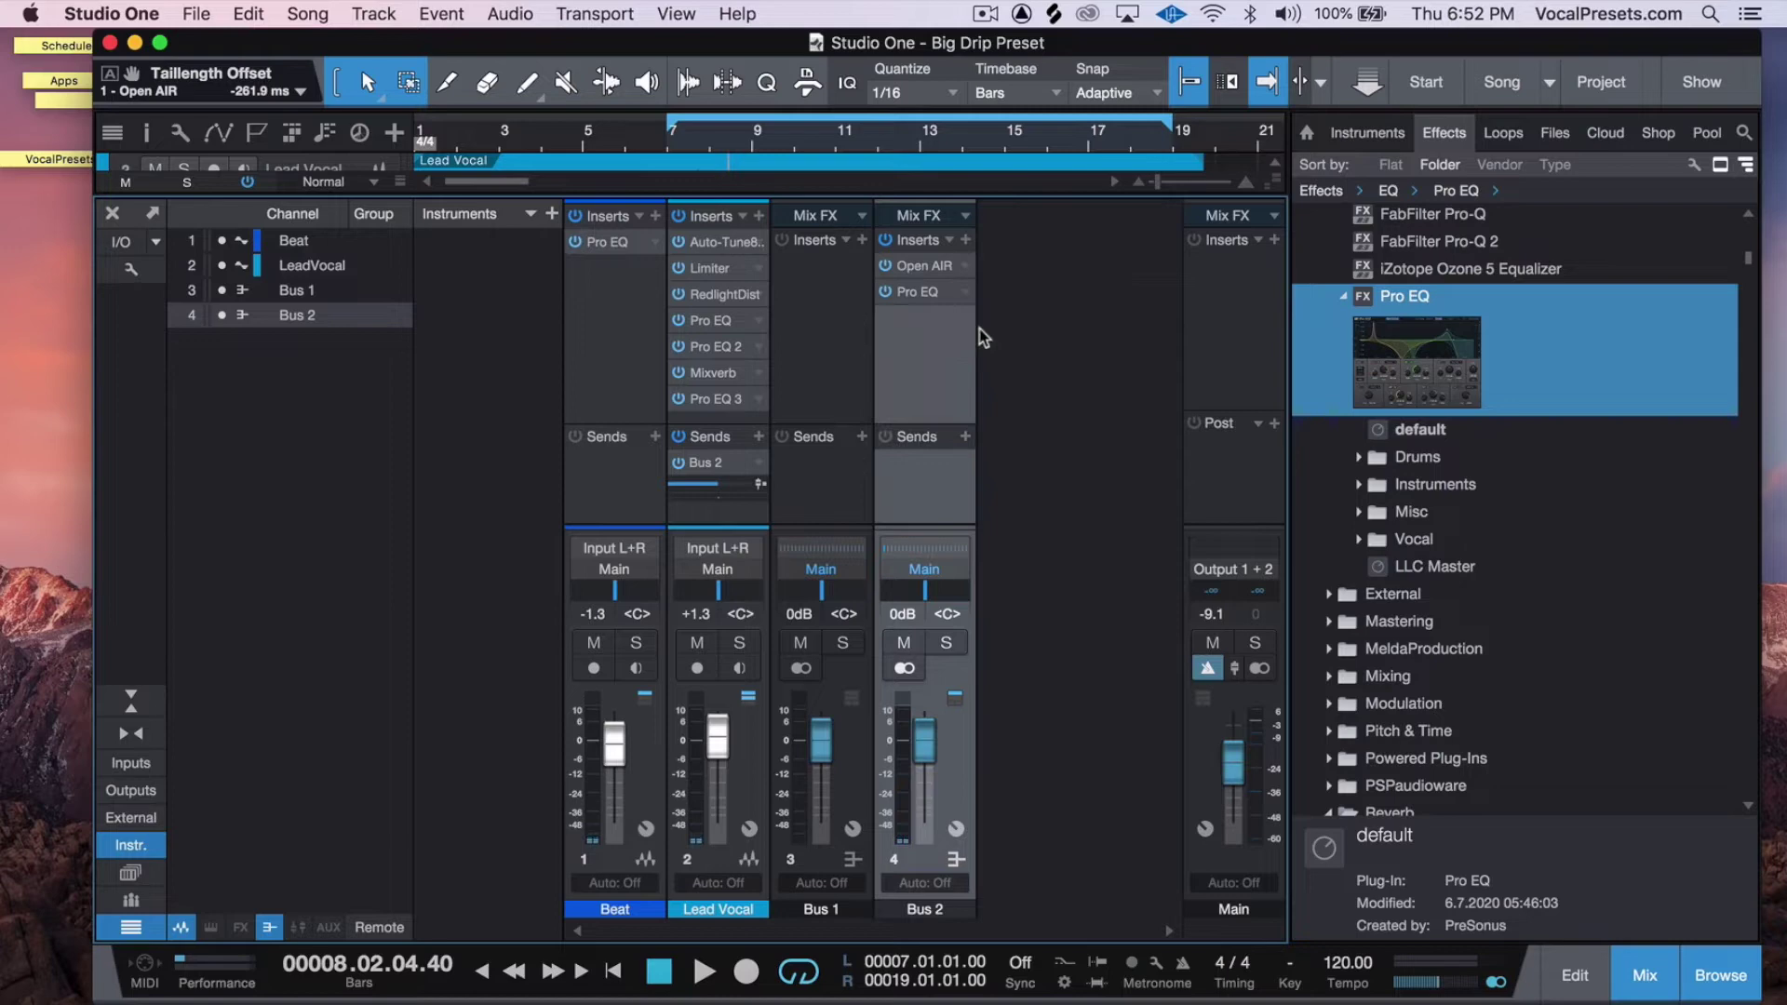
{"action": "left_click", "coordinate": [930, 270]}
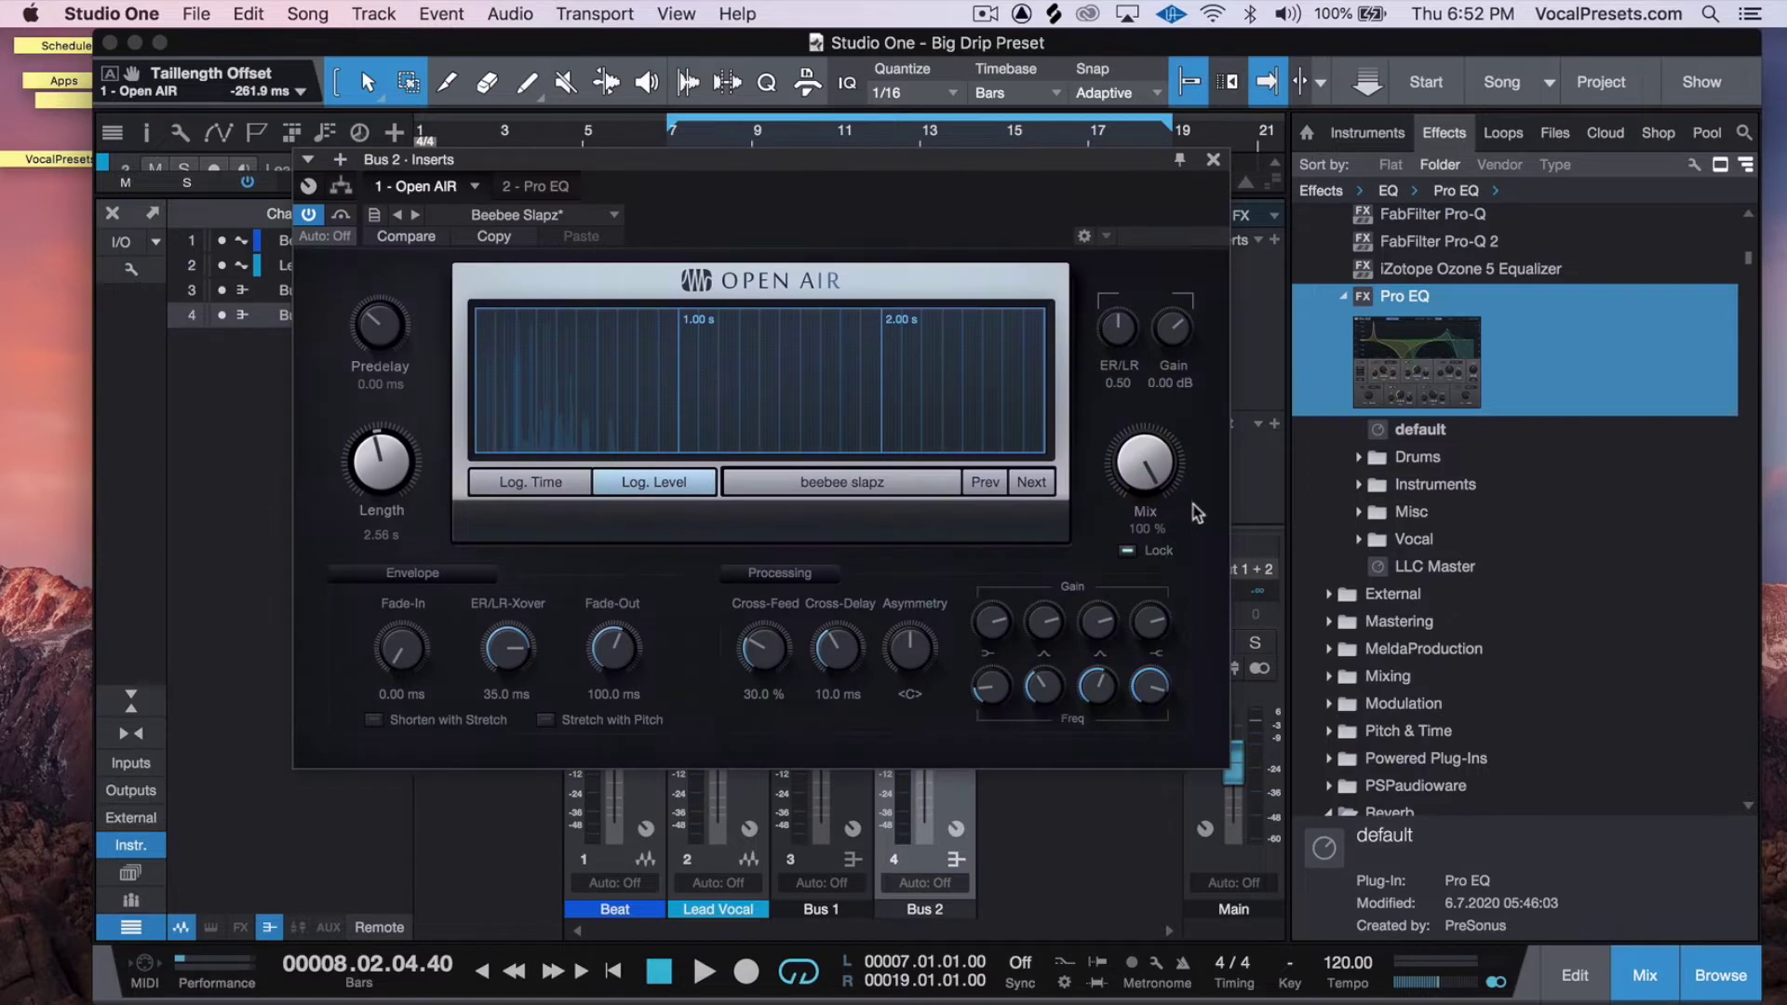
{"action": "left_click", "coordinate": [1210, 161]}
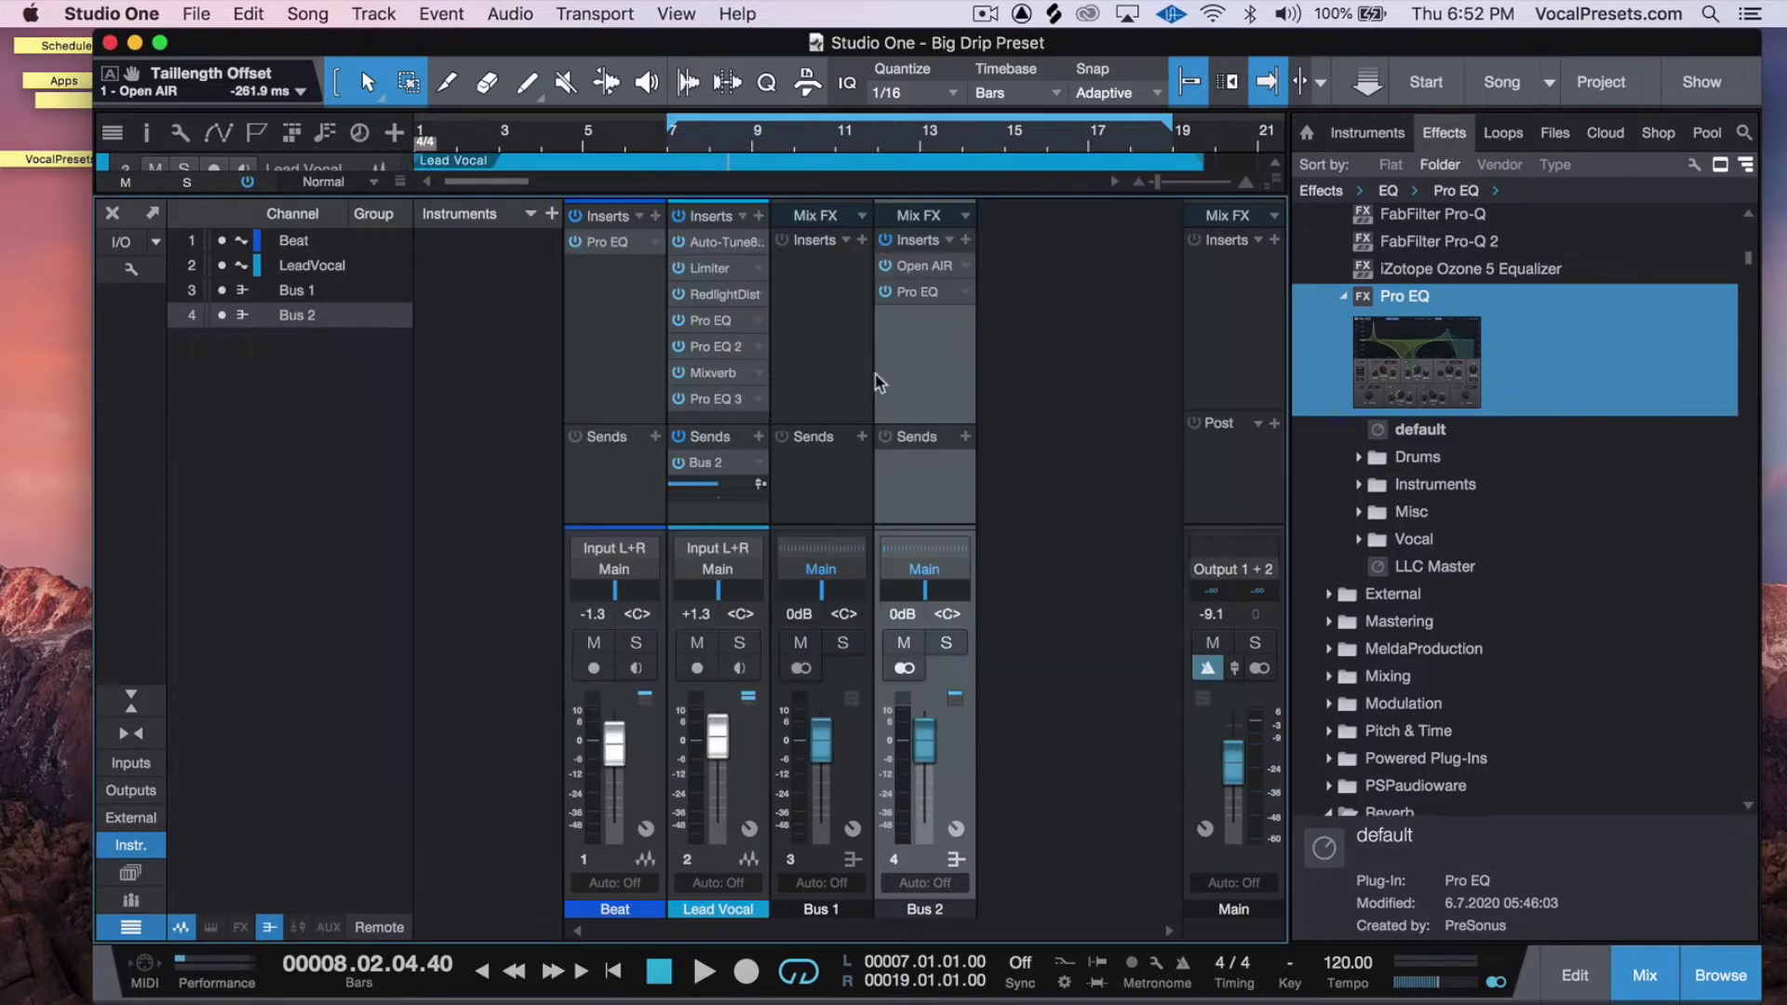
{"action": "mouse_move", "coordinate": [721, 493]}
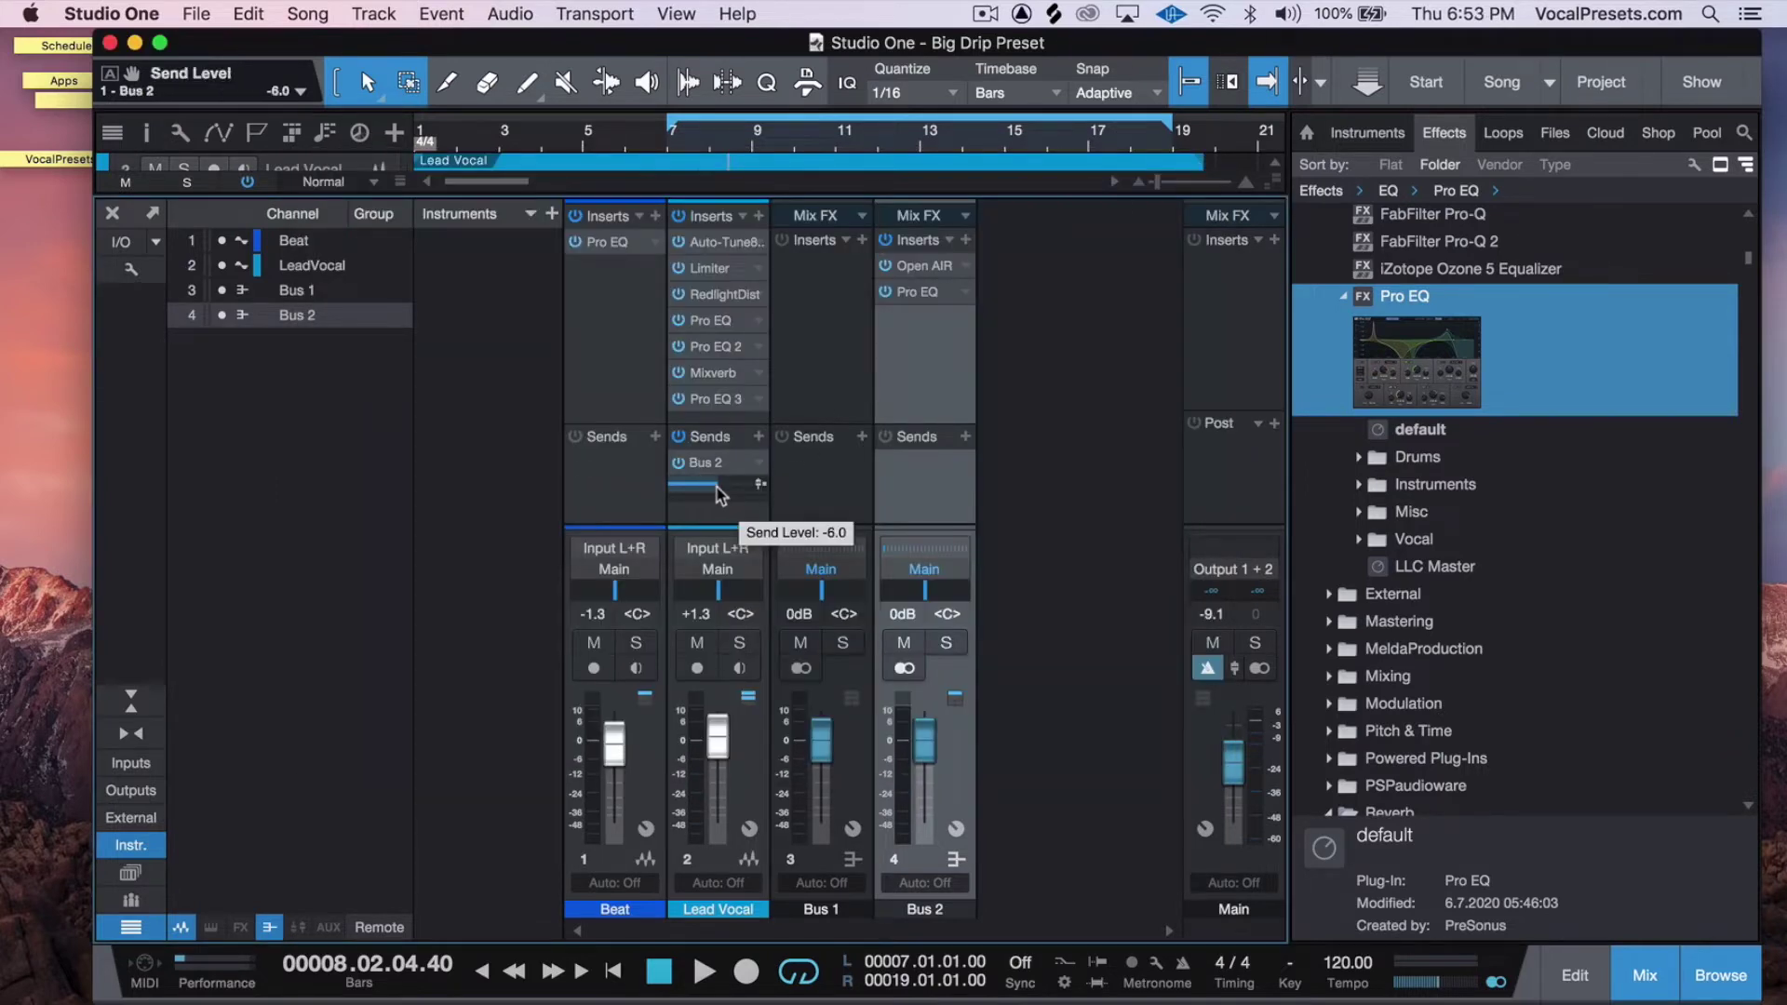
{"action": "scroll", "coordinate": [721, 493], "scroll_direction": "down", "scroll_amount": 1}
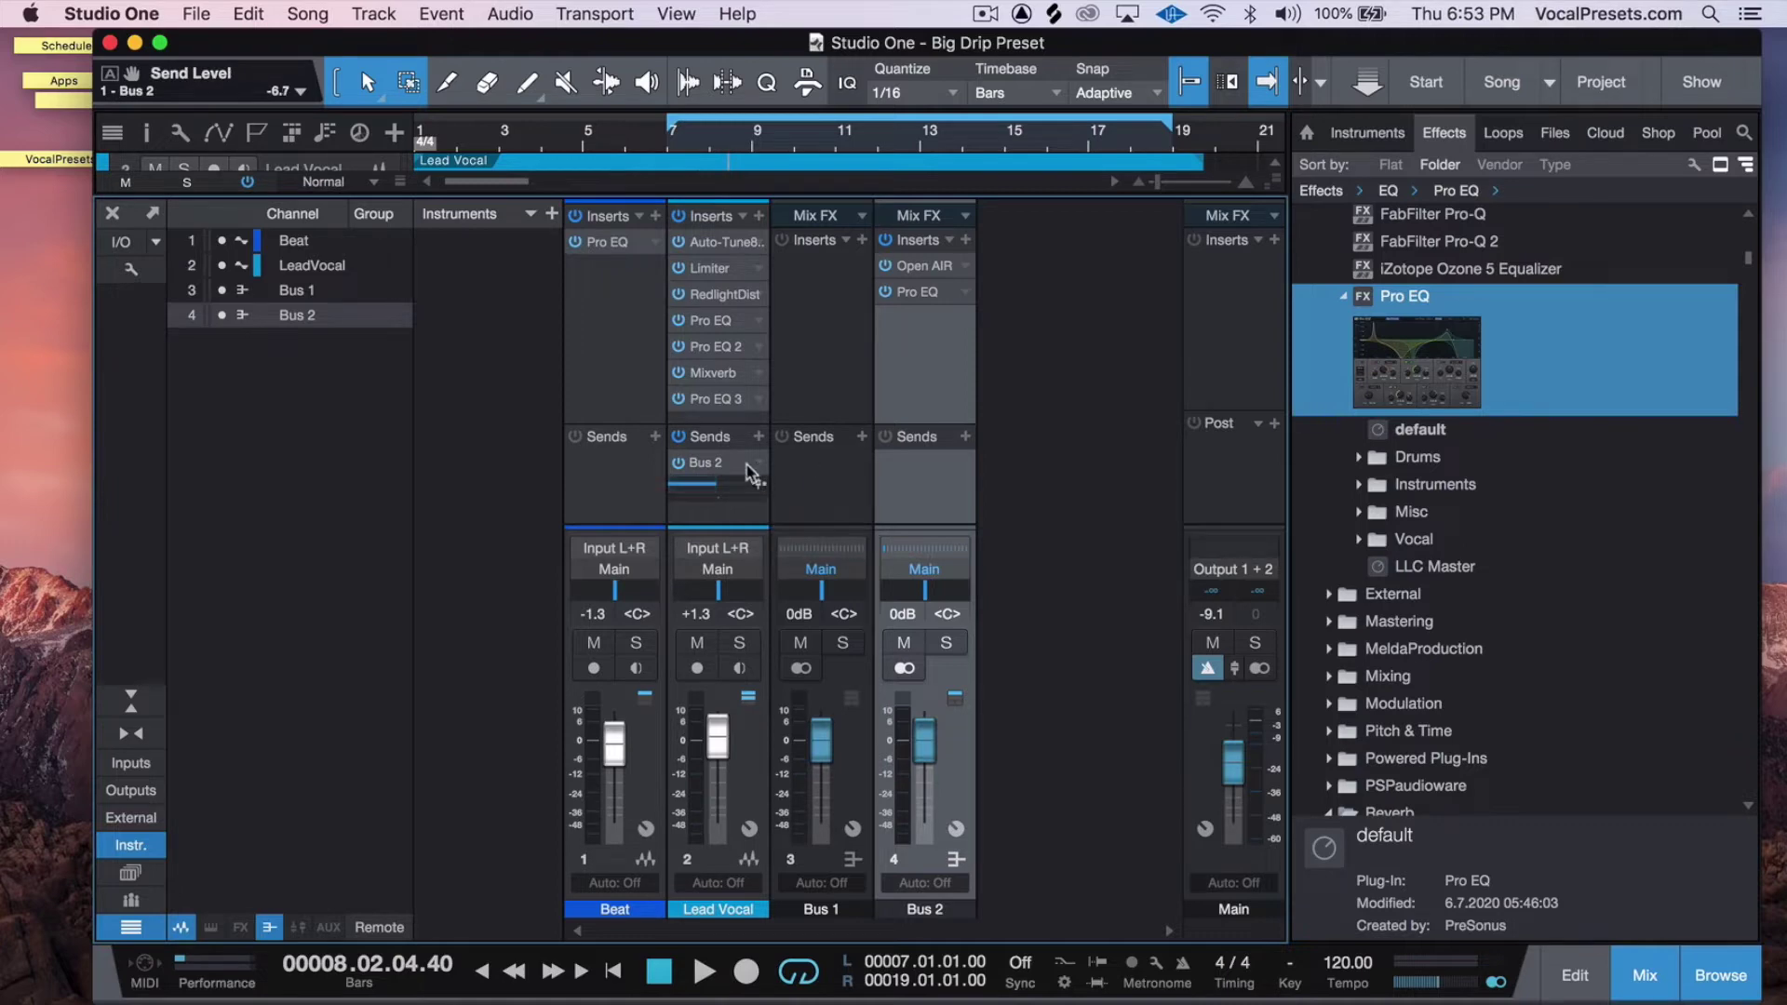
Step: Recheck Bus 2's Open AIR, then open its Pro EQ and enable the 75 Hz low cut
{"action": "left_click", "coordinate": [930, 266]}
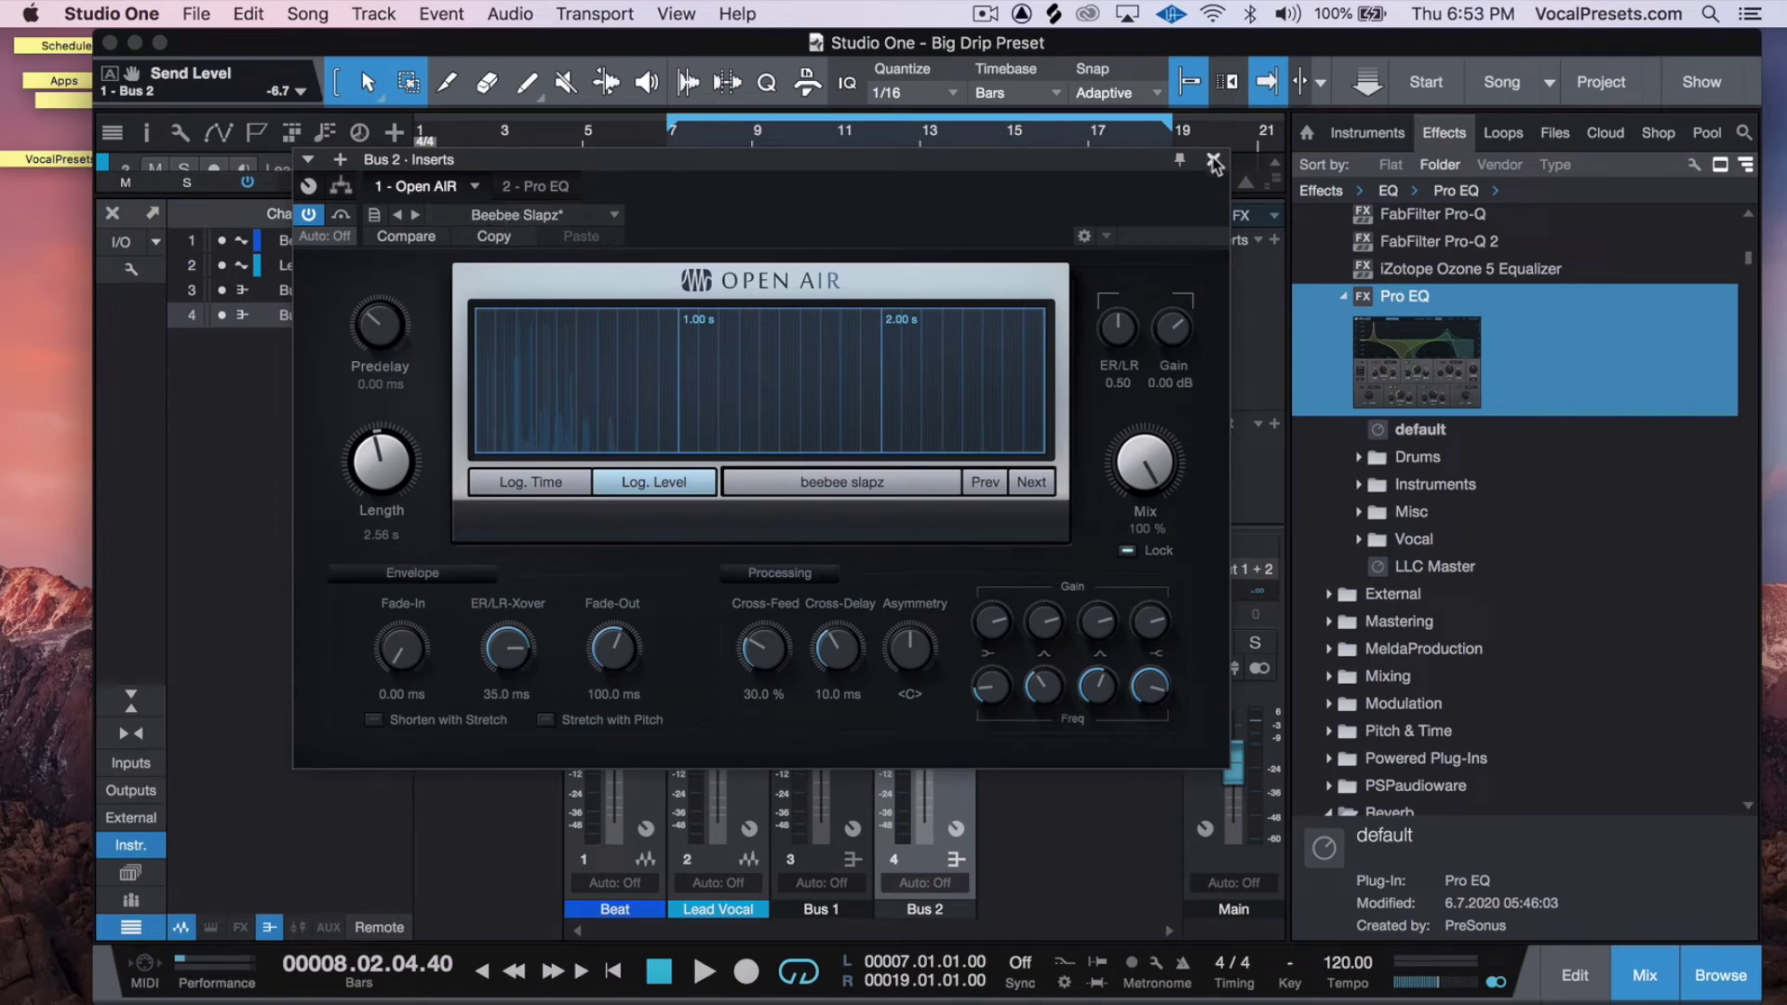
{"action": "left_click", "coordinate": [1212, 160]}
{"action": "left_click", "coordinate": [927, 273]}
{"action": "left_click", "coordinate": [1212, 160]}
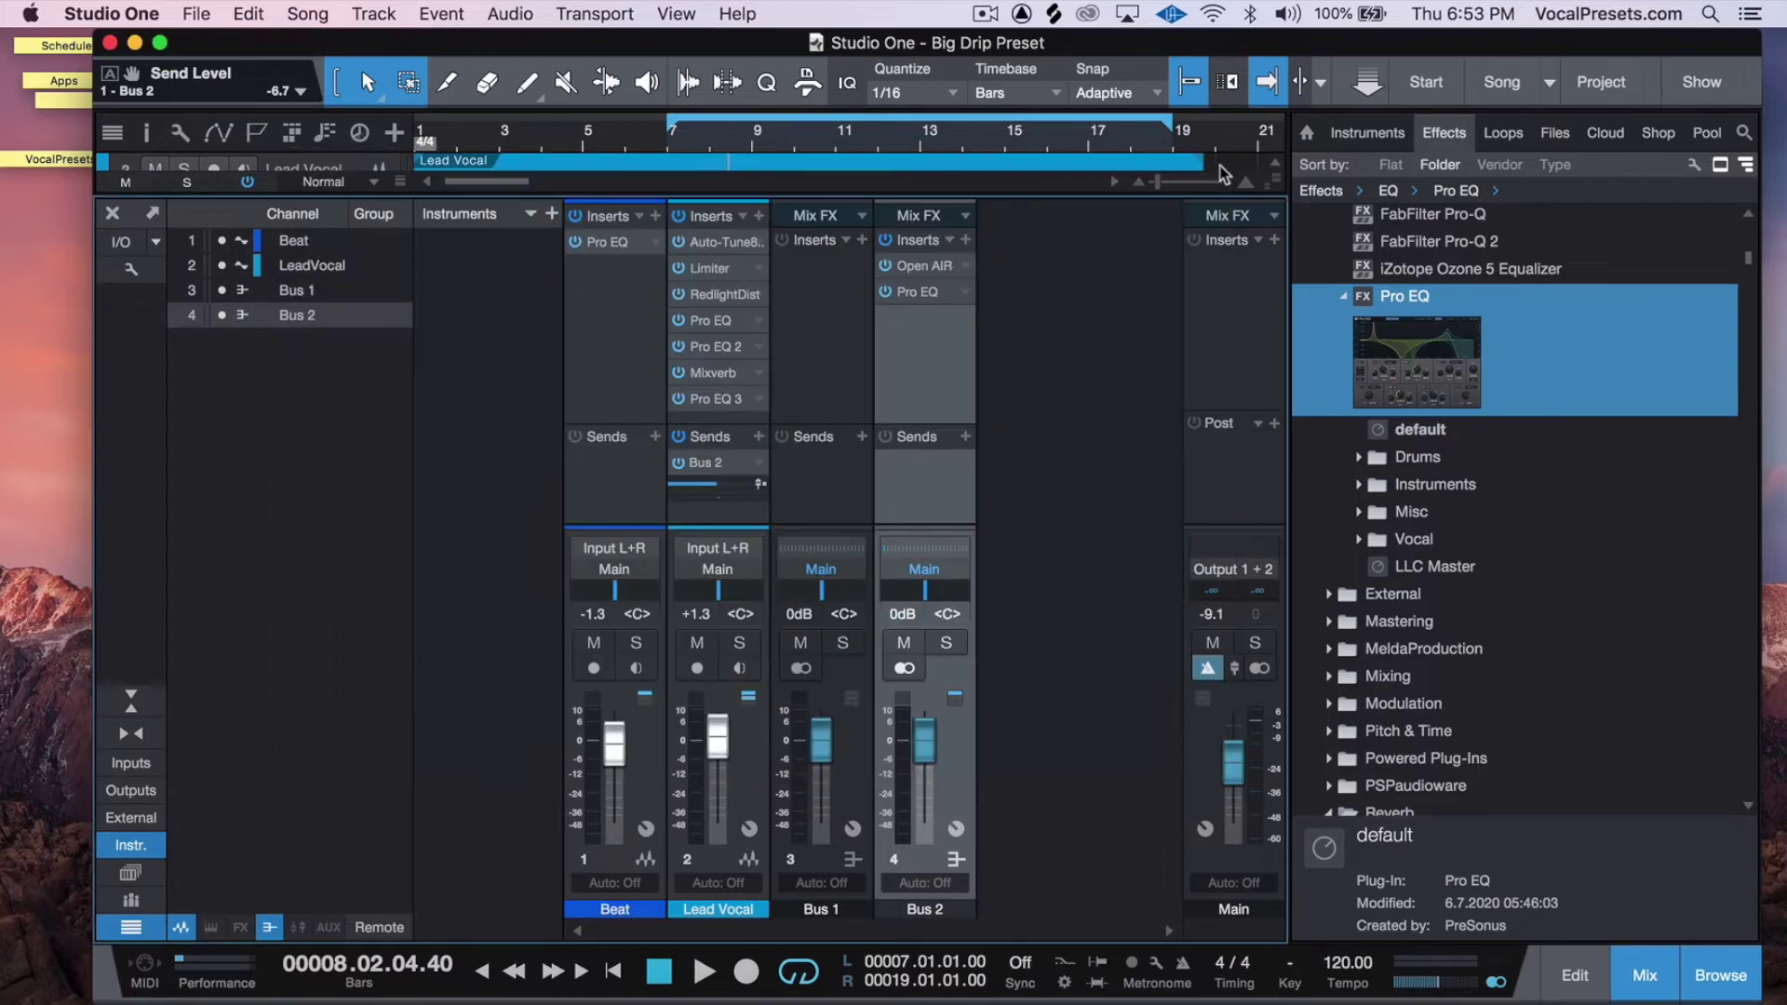
{"action": "left_click", "coordinate": [912, 296]}
{"action": "left_click_drag", "start_coordinate": [1409, 498], "coordinate": [504, 88]}
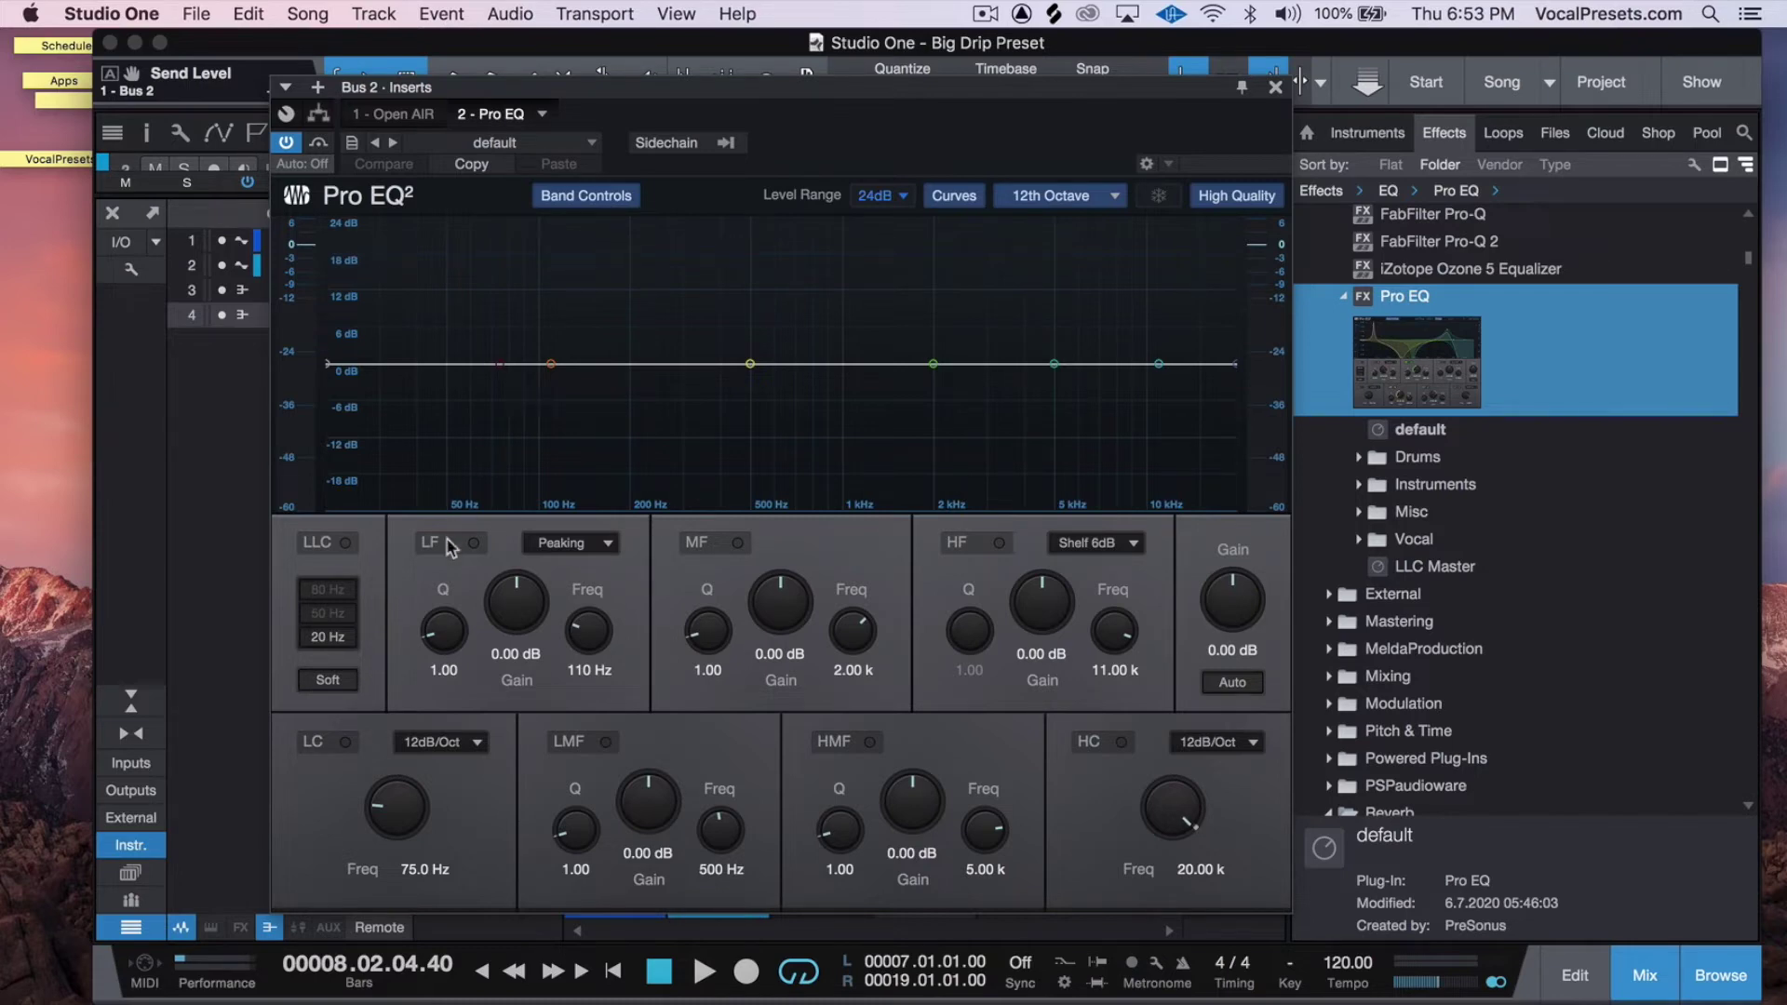
{"action": "left_click", "coordinate": [347, 741]}
Step: During playback, raise the Pro EQ low cut to 576 Hz and enable a 1.55 kHz high cut
{"action": "key", "text": "space"}
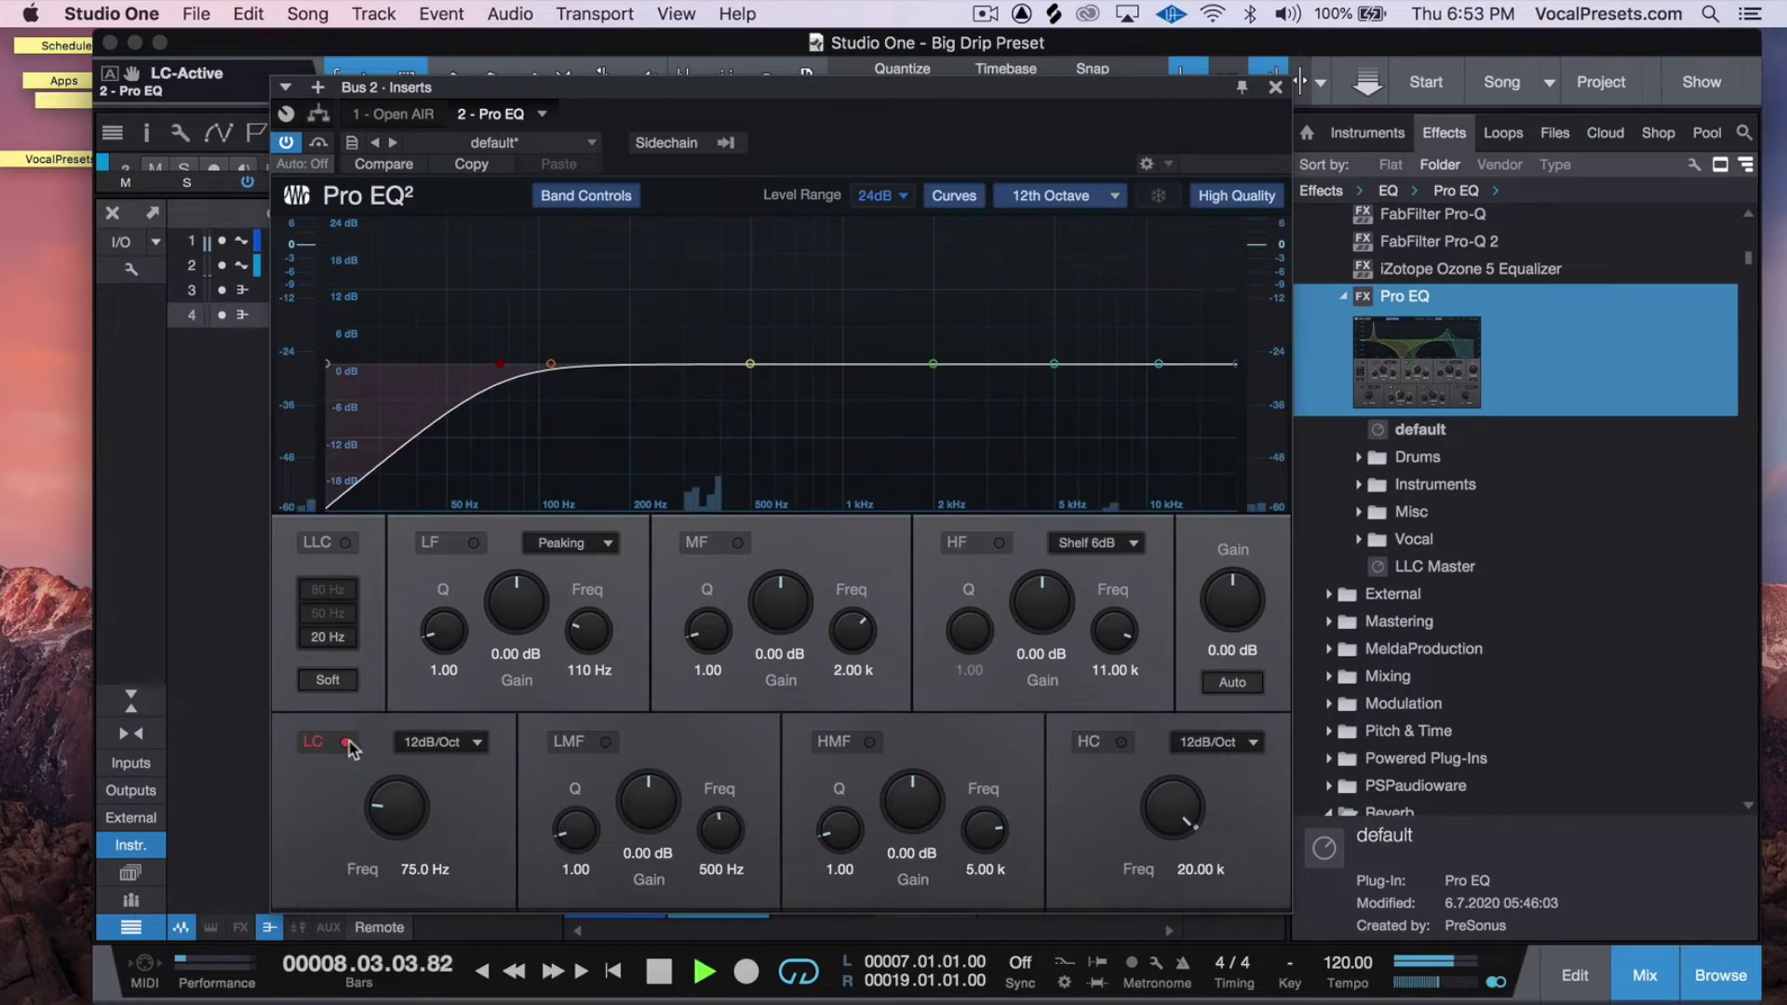
{"action": "left_click_drag", "start_coordinate": [394, 802], "coordinate": [383, 718]}
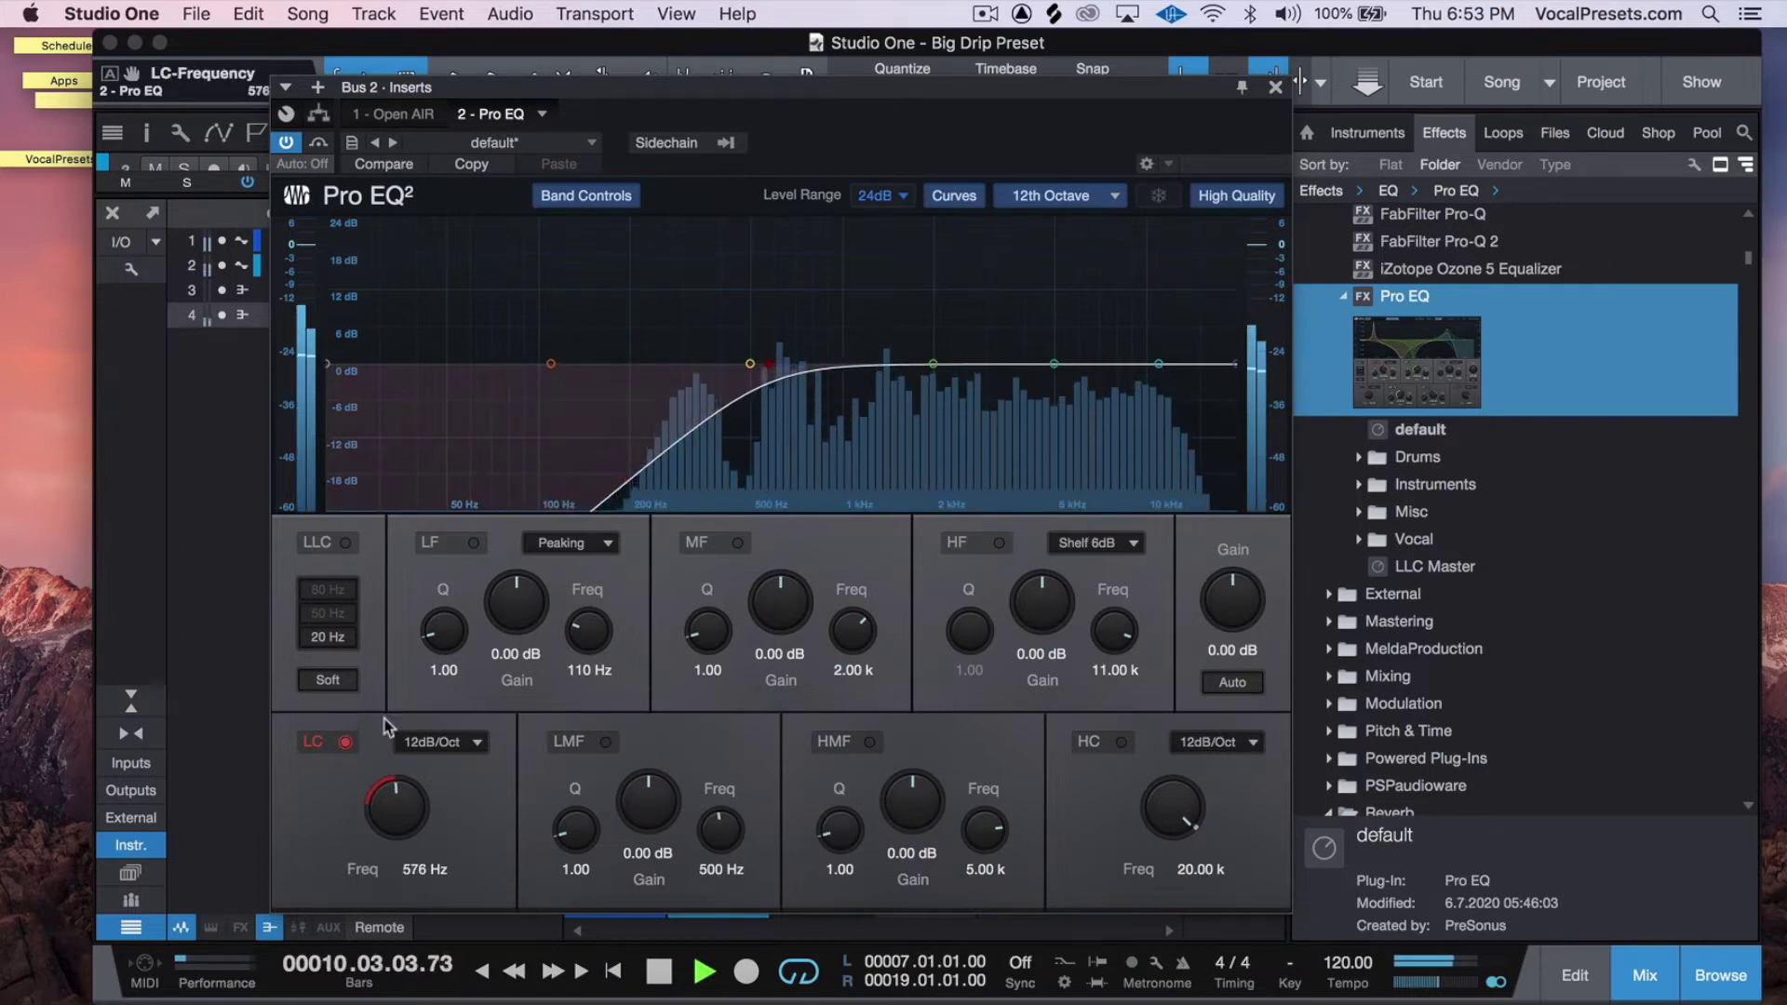
{"action": "left_click", "coordinate": [1121, 741]}
{"action": "left_click_drag", "start_coordinate": [1148, 785], "coordinate": [1141, 874]}
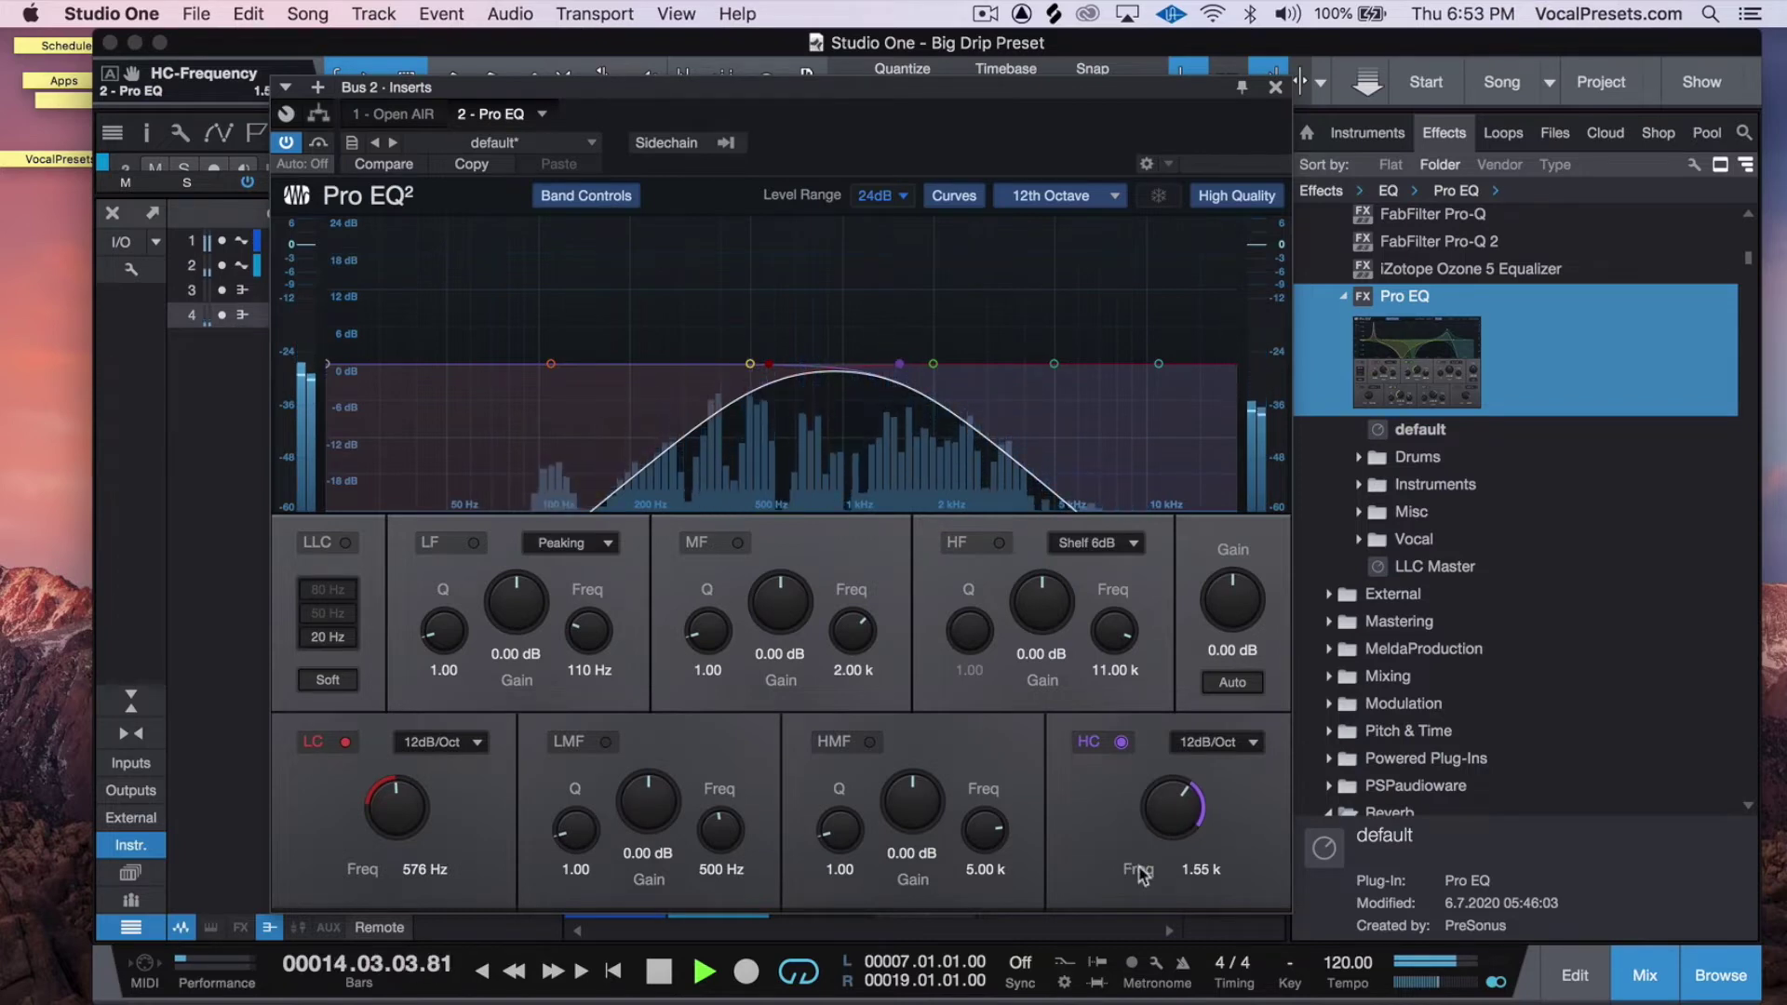
{"action": "key", "text": "space"}
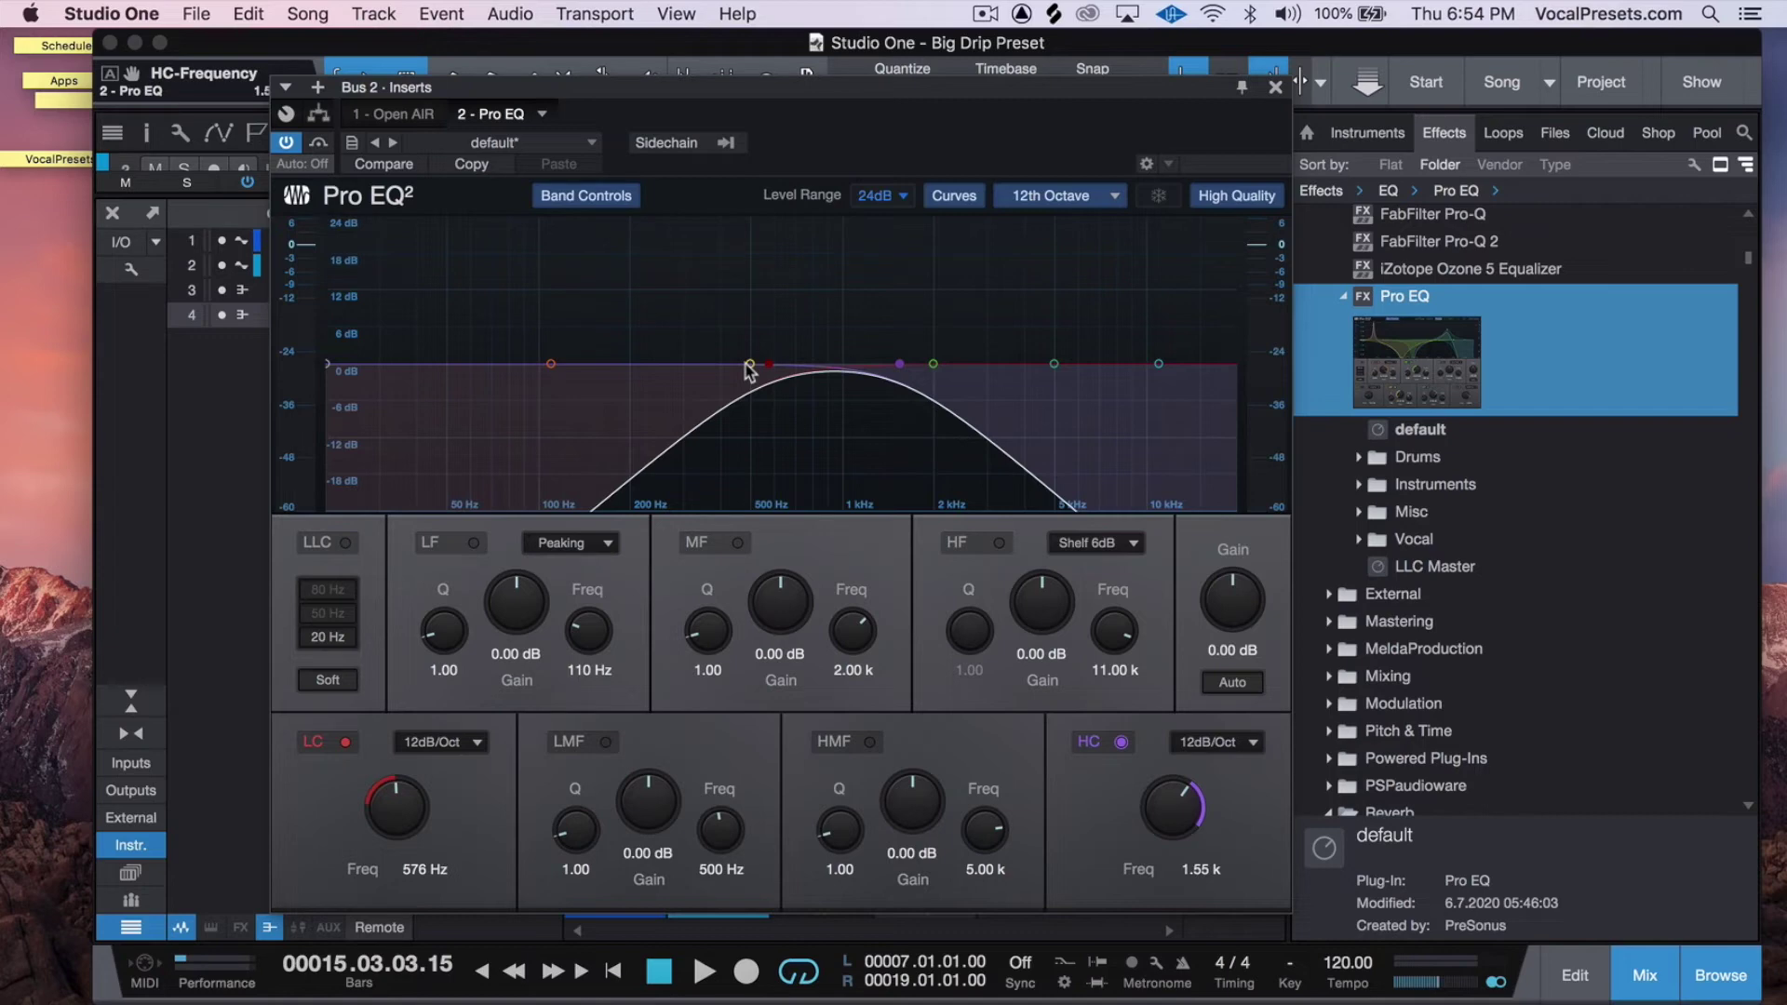
Step: Cut the reverb 8.53 dB at 539 Hz, lower the high cut to 1.41 kHz, and close the EQ
{"action": "key", "text": "space"}
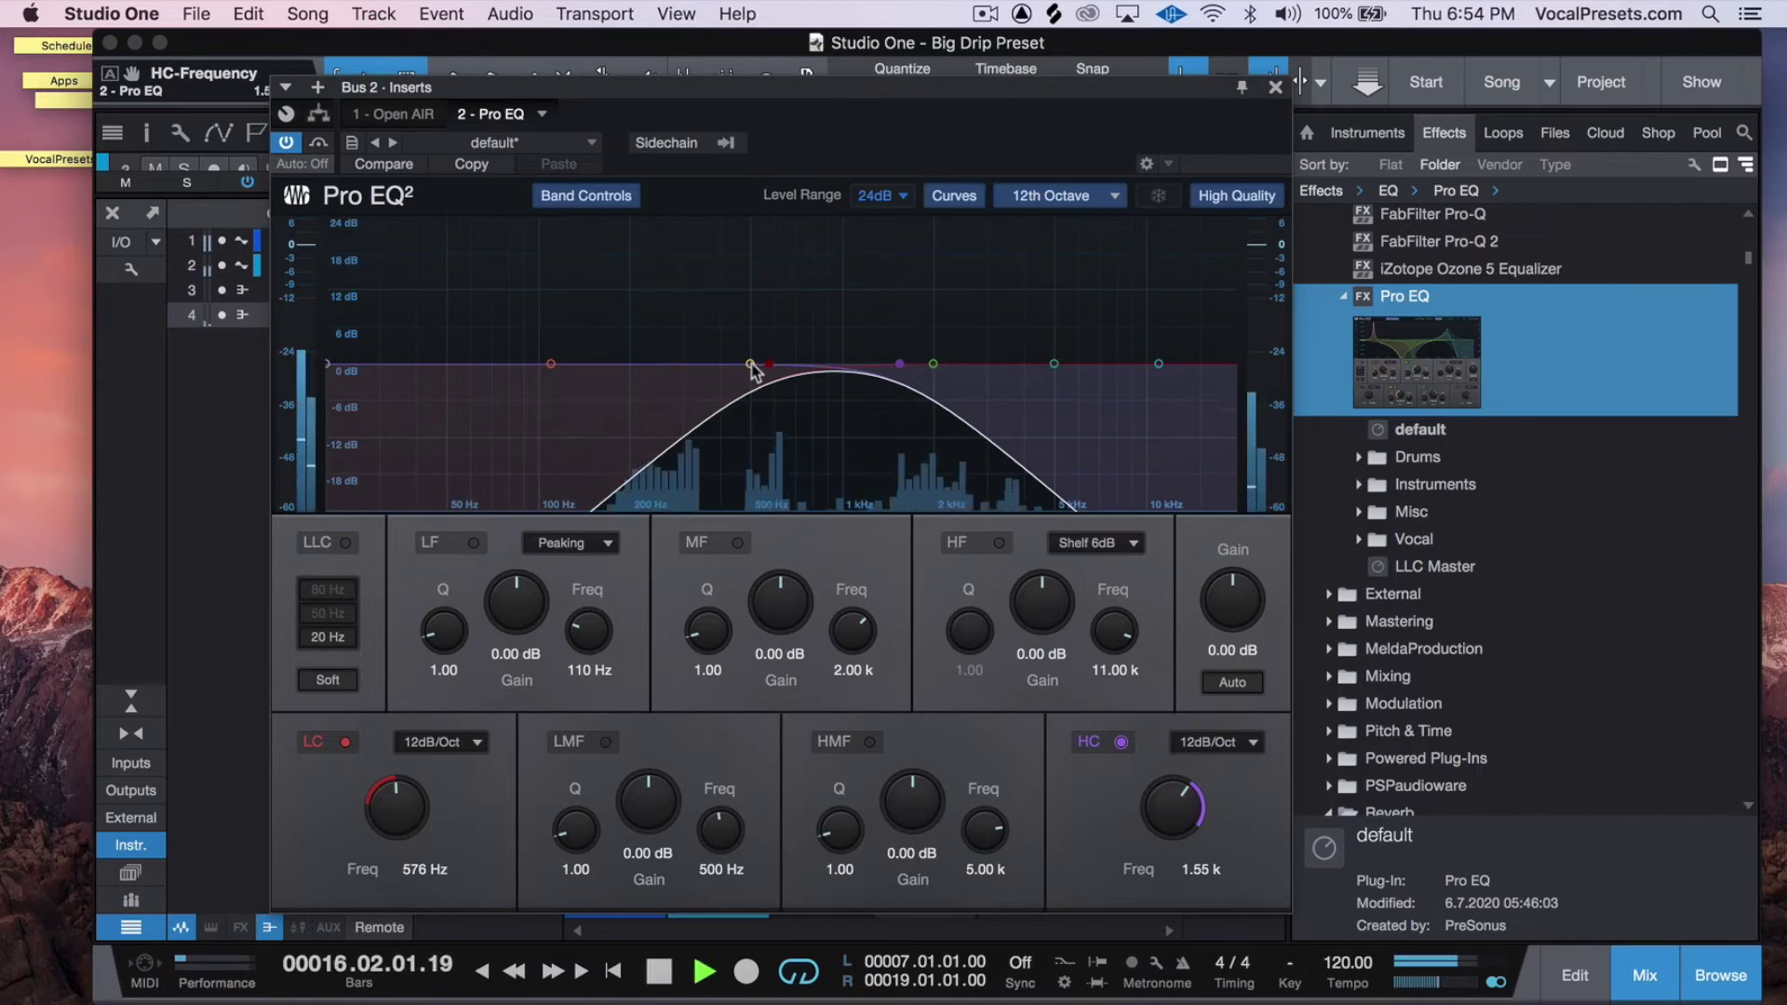
{"action": "left_click_drag", "start_coordinate": [751, 370], "coordinate": [761, 421]}
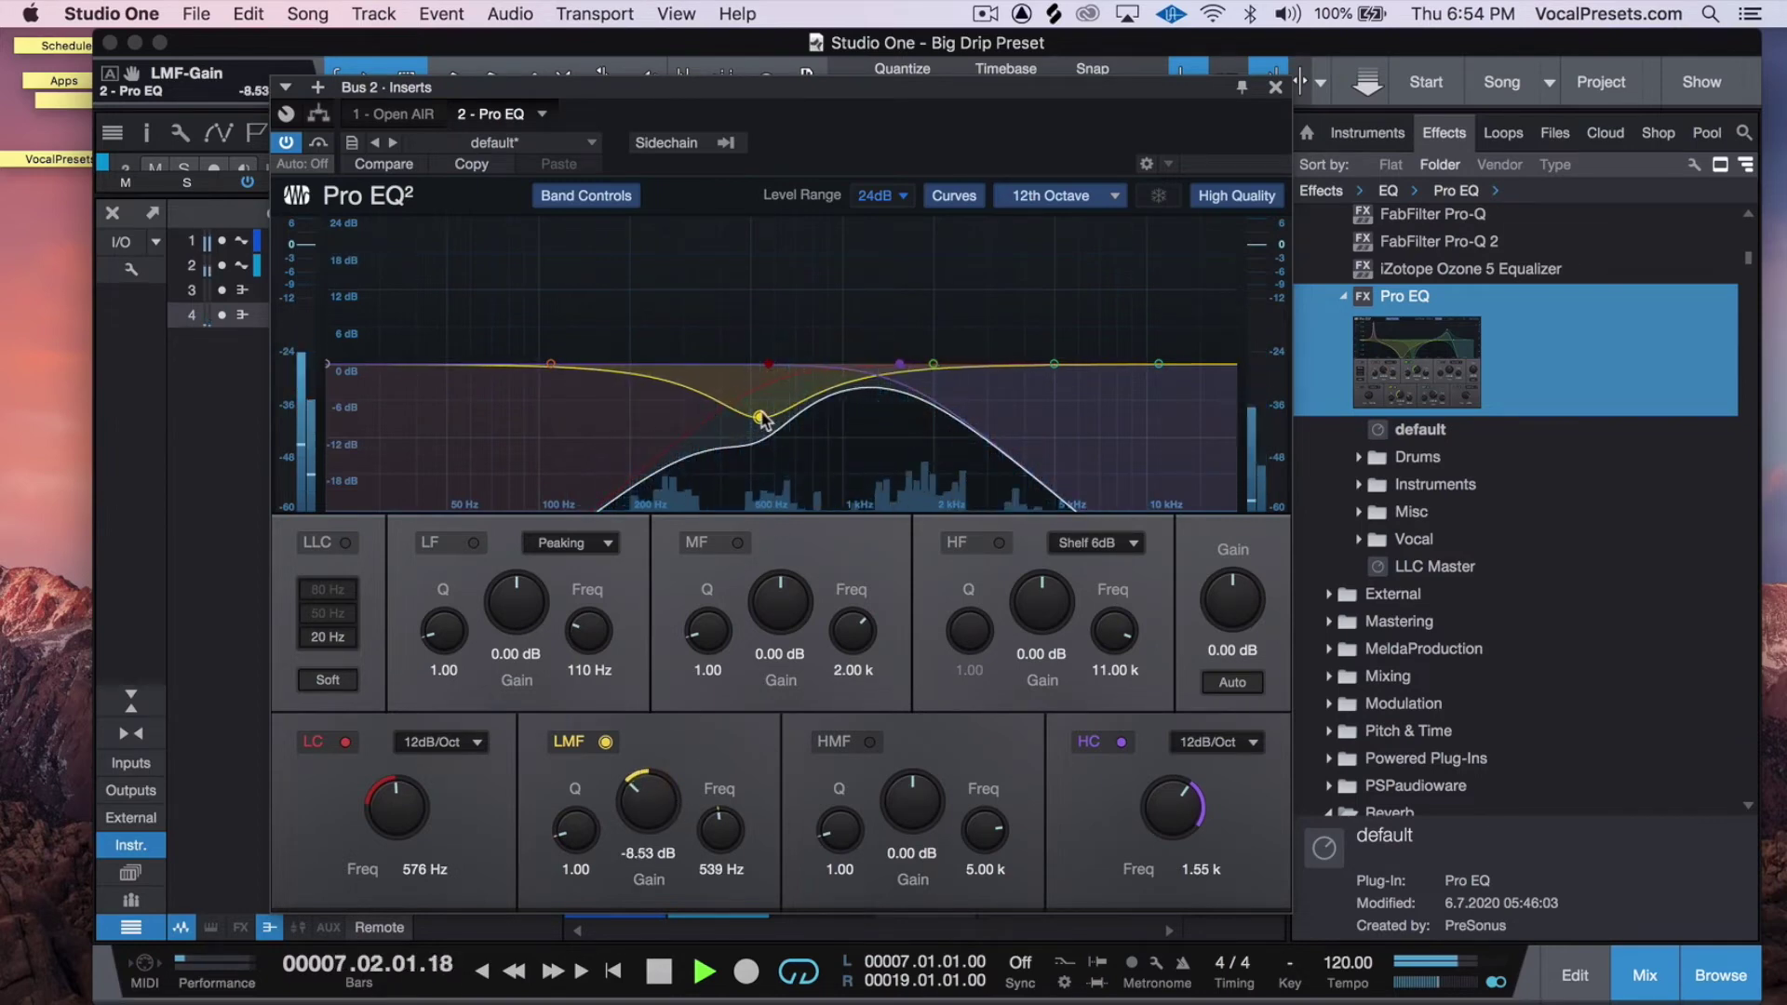
{"action": "left_click_drag", "start_coordinate": [899, 364], "coordinate": [708, 384]}
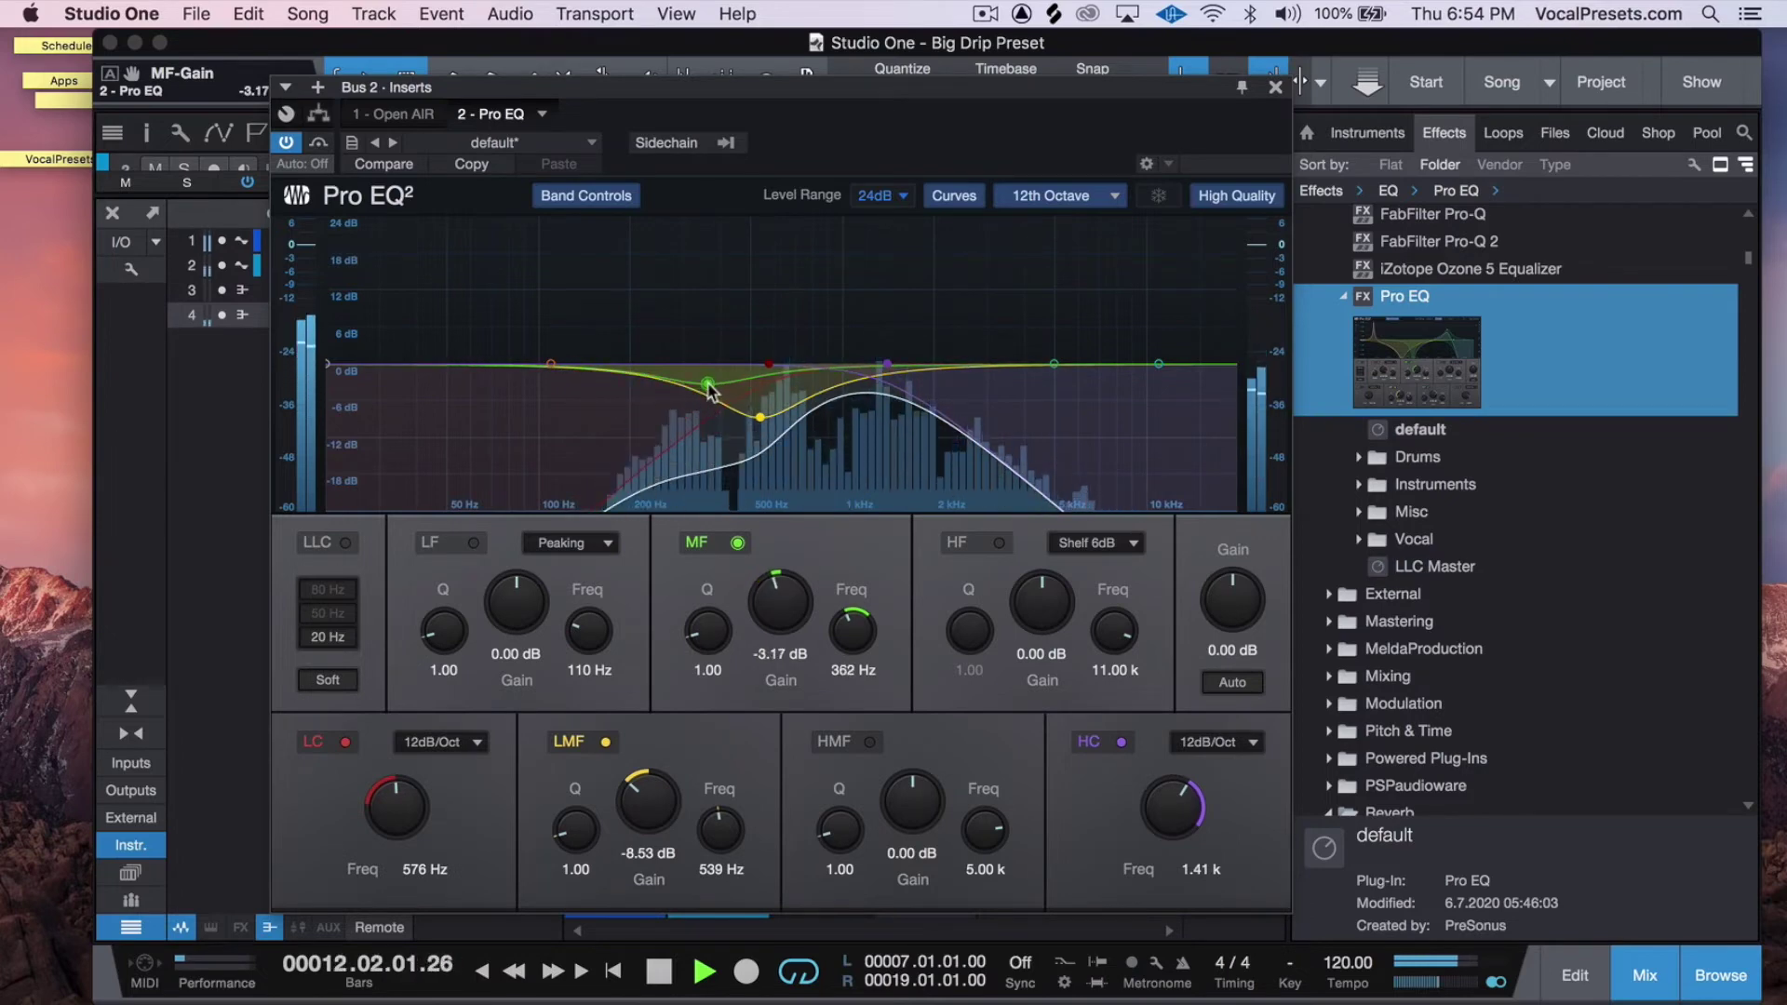
{"action": "left_click", "coordinate": [1275, 86]}
Step: Stop playback and reopen Bus 2's Pro EQ, now with high cut 1.41 kHz and low cut 576 Hz
{"action": "key", "text": "space"}
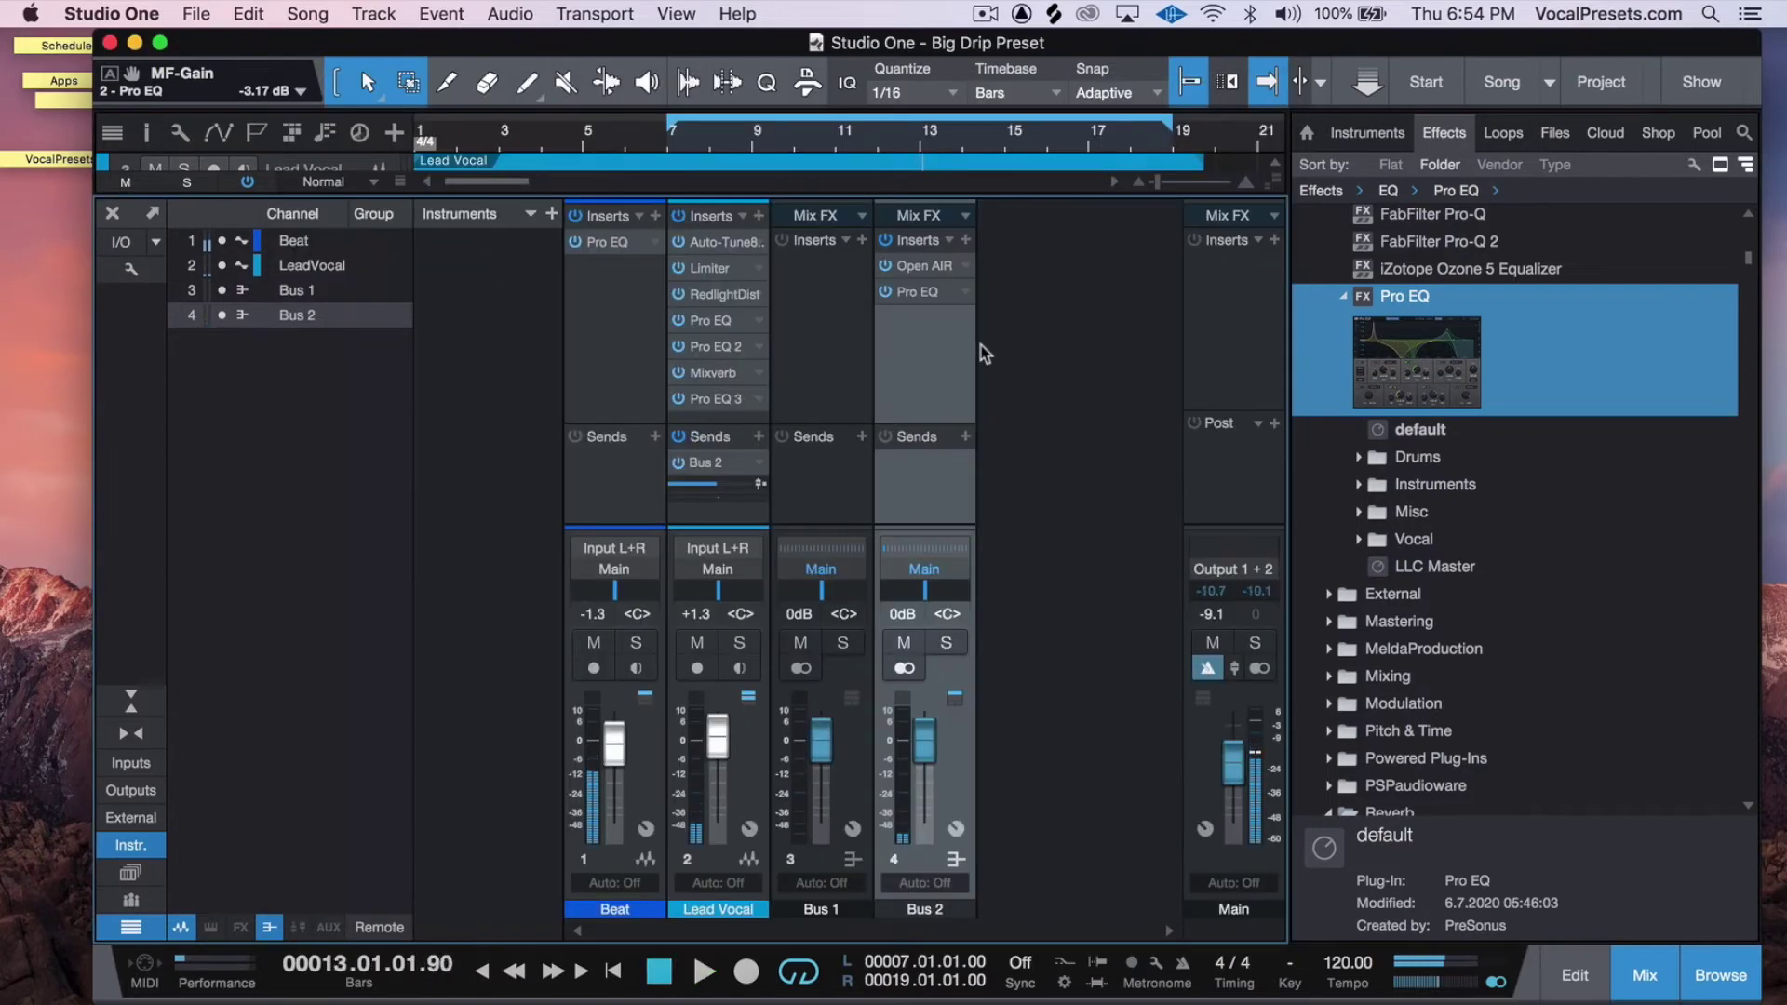
{"action": "left_click", "coordinate": [919, 293]}
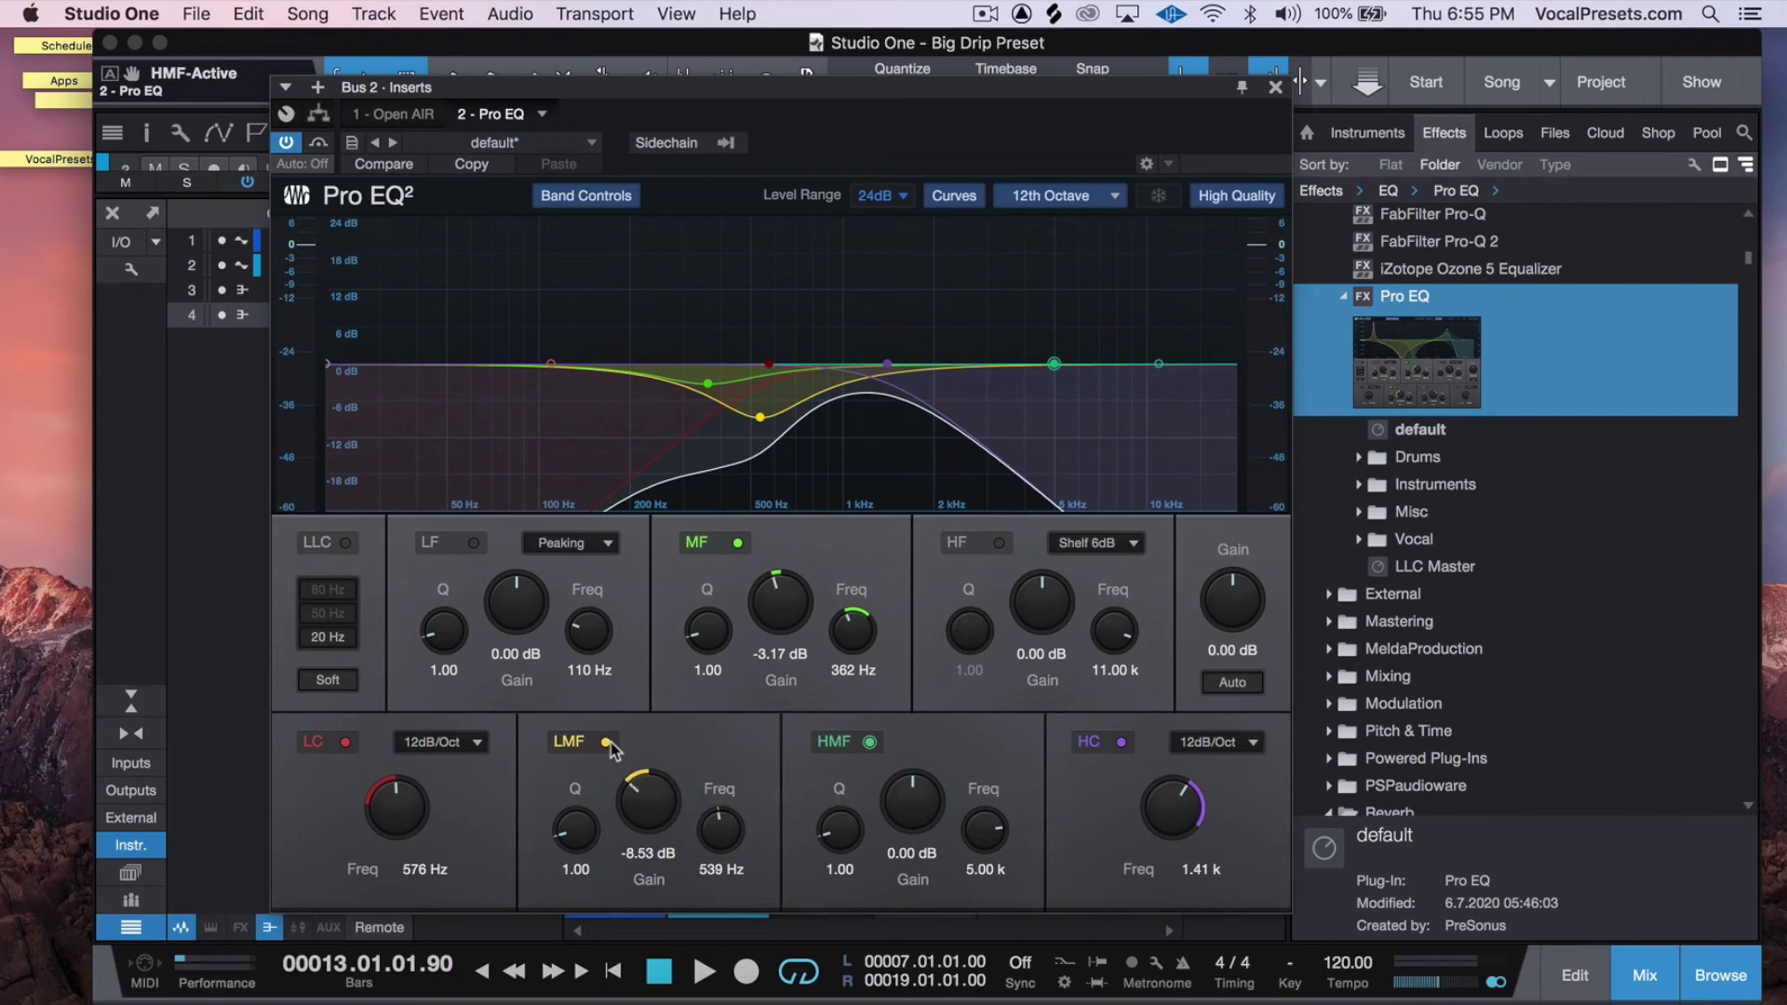
{"action": "key", "text": "space"}
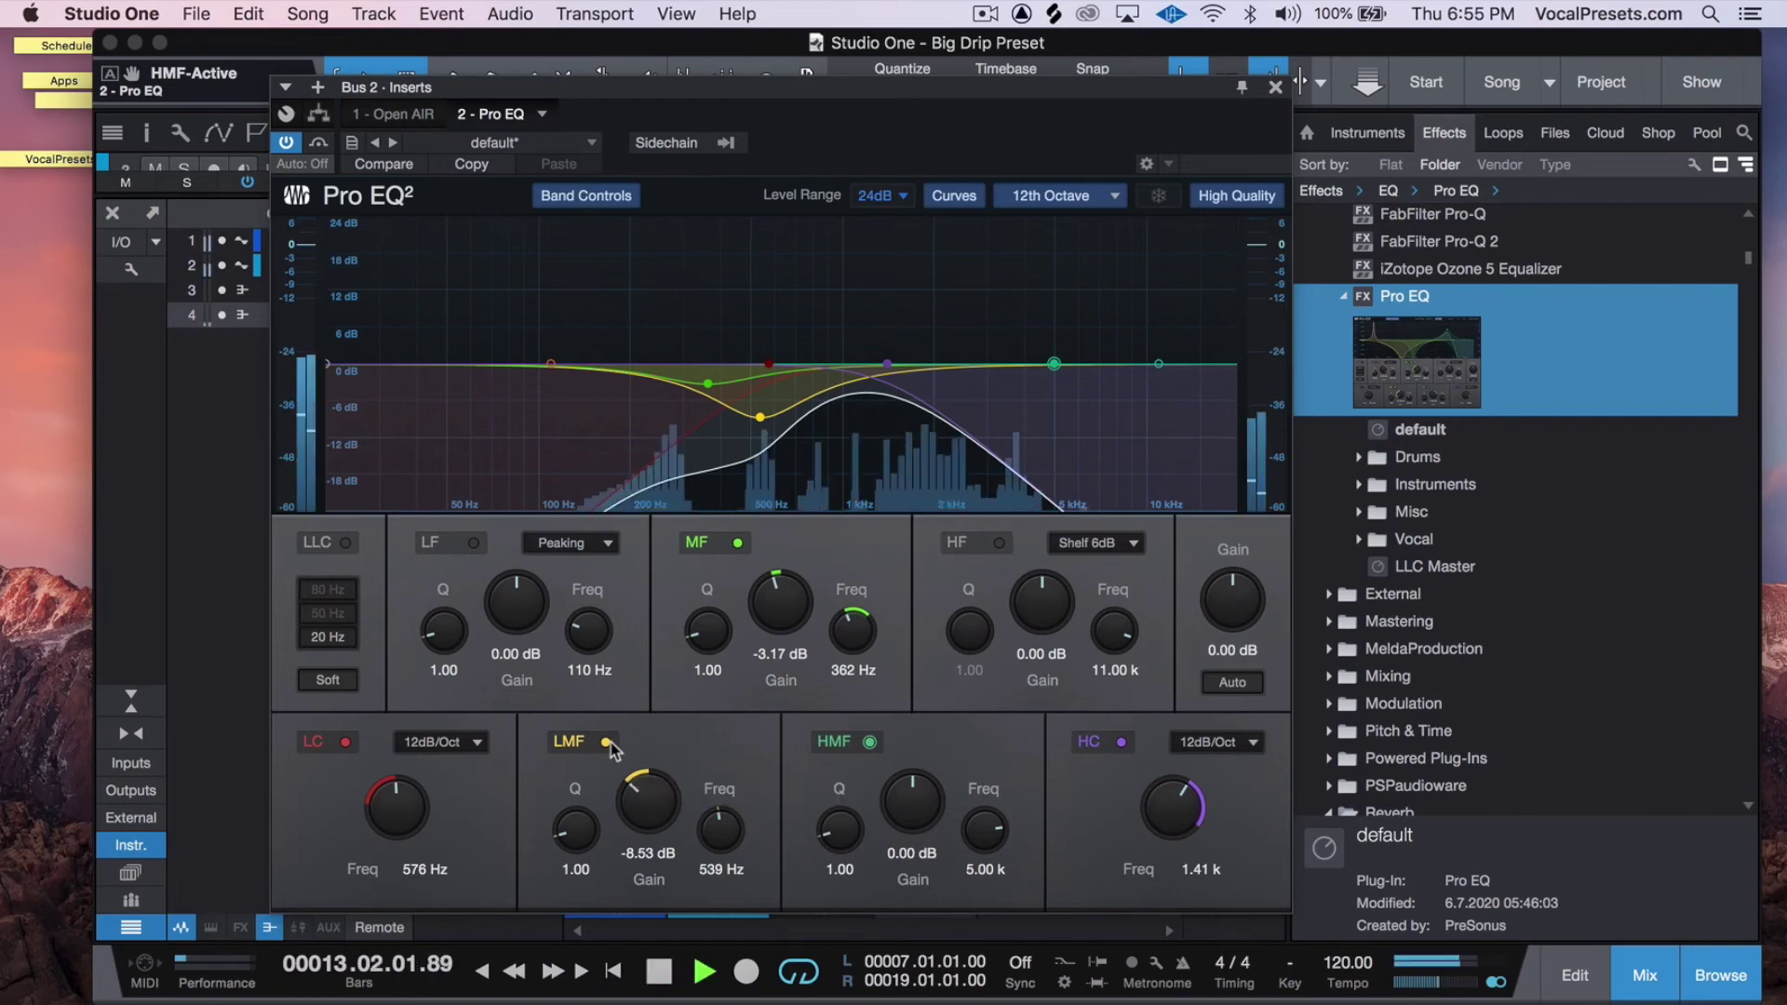
{"action": "left_click", "coordinate": [610, 740]}
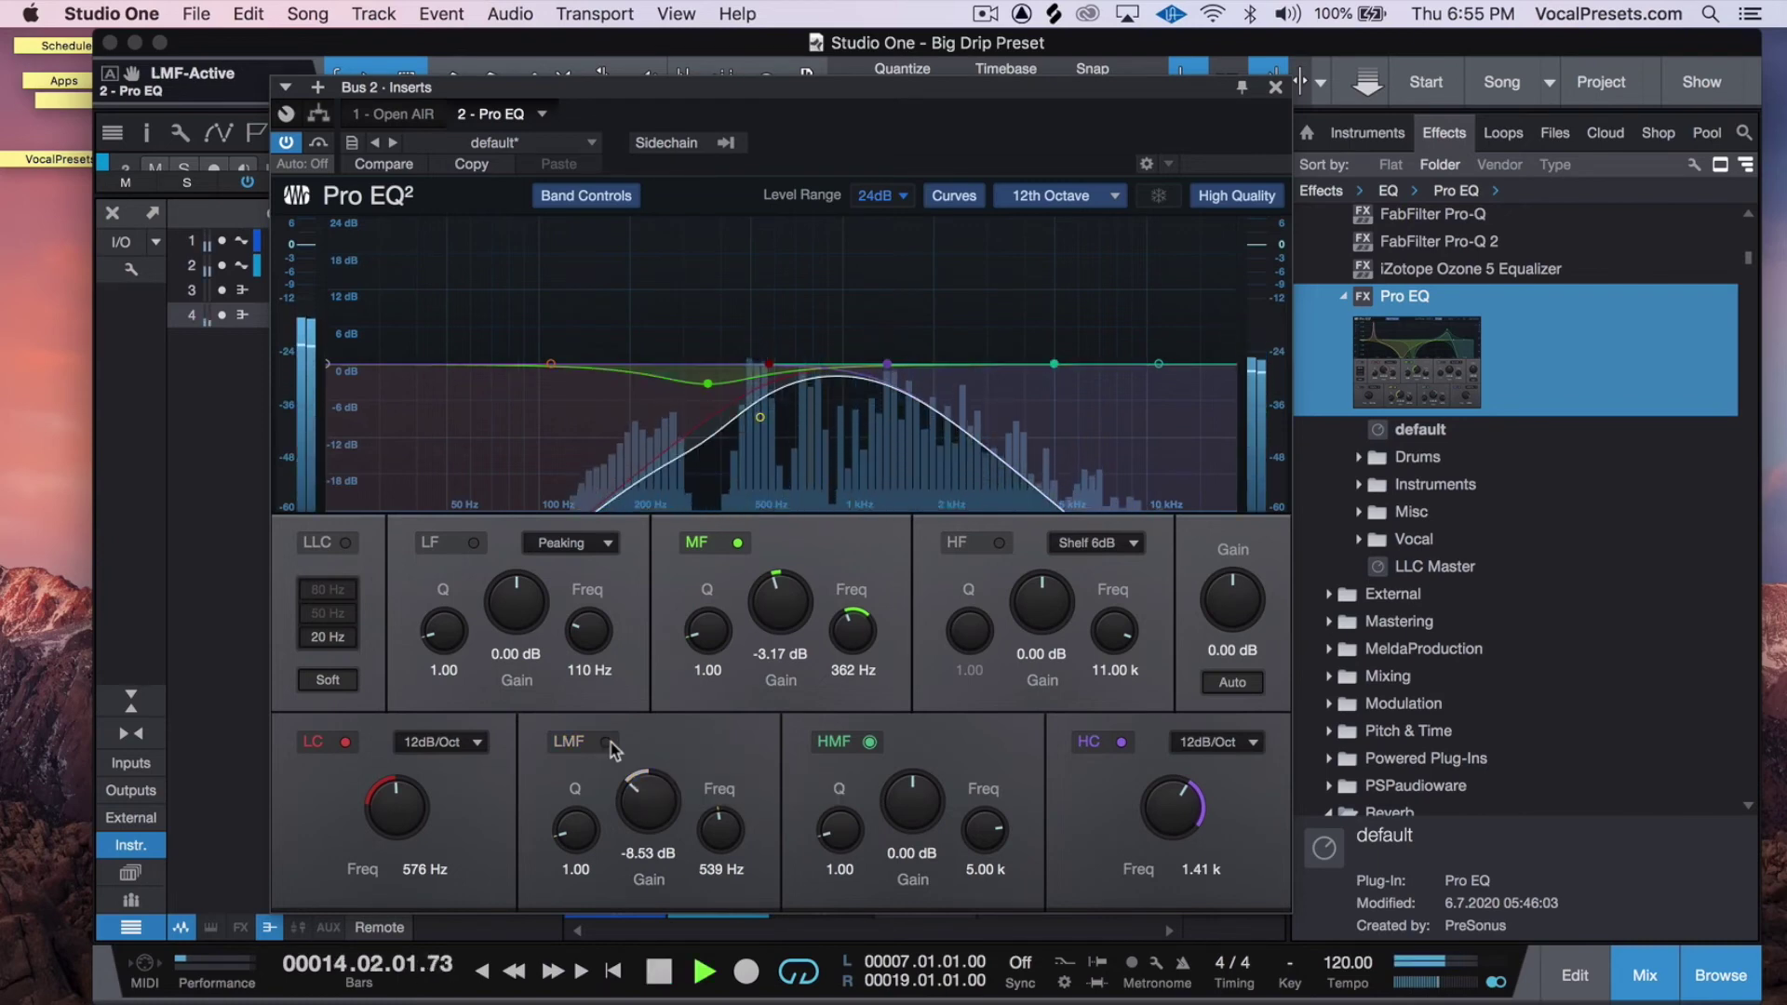
{"action": "left_click", "coordinate": [610, 741]}
{"action": "left_click", "coordinate": [610, 740]}
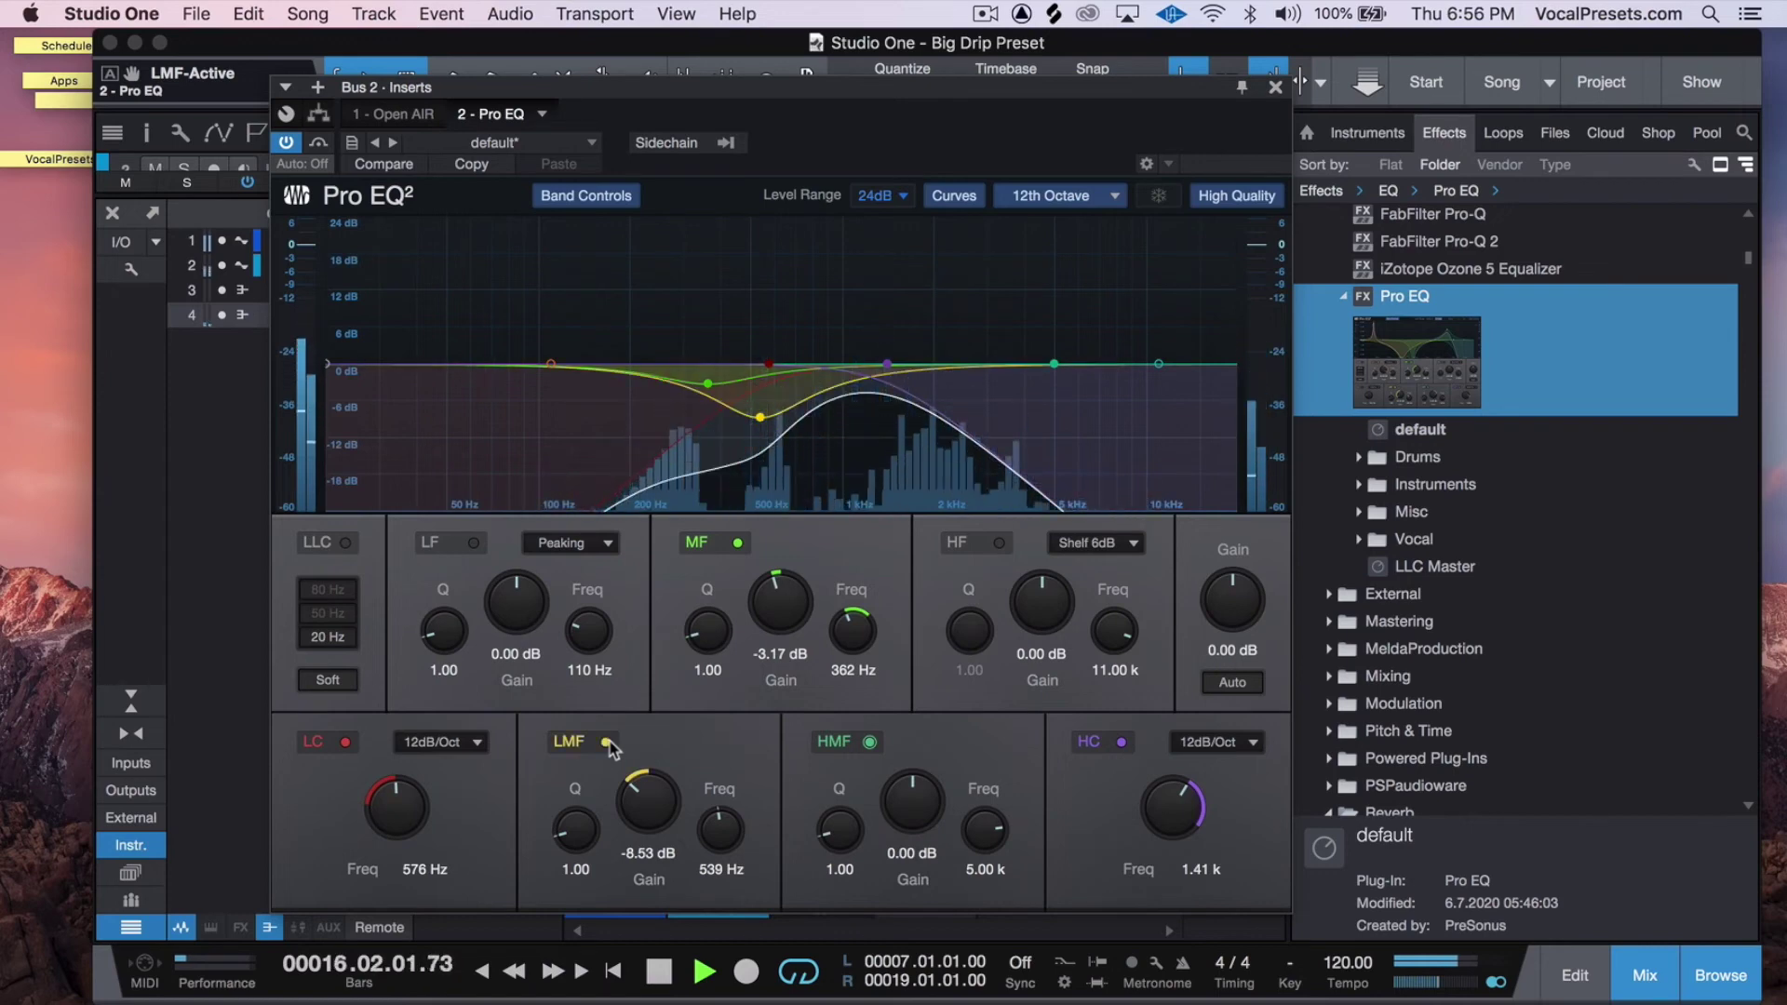
{"action": "left_click", "coordinate": [610, 742]}
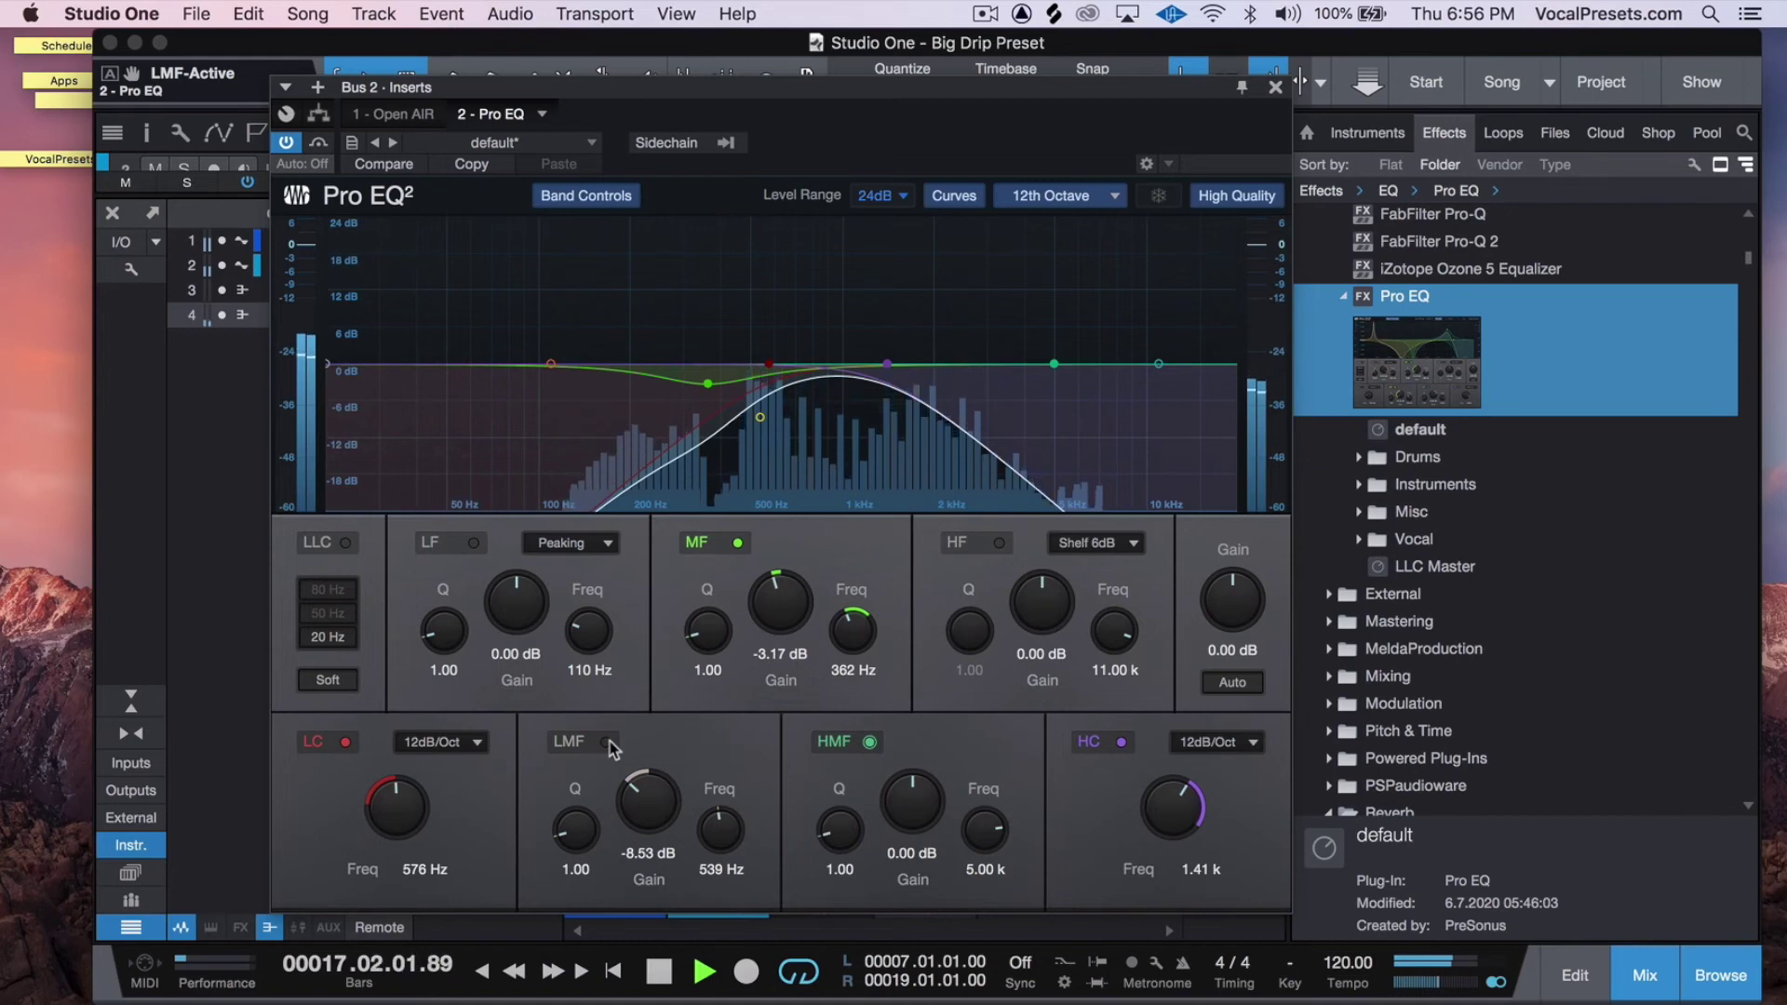
{"action": "left_click", "coordinate": [611, 741]}
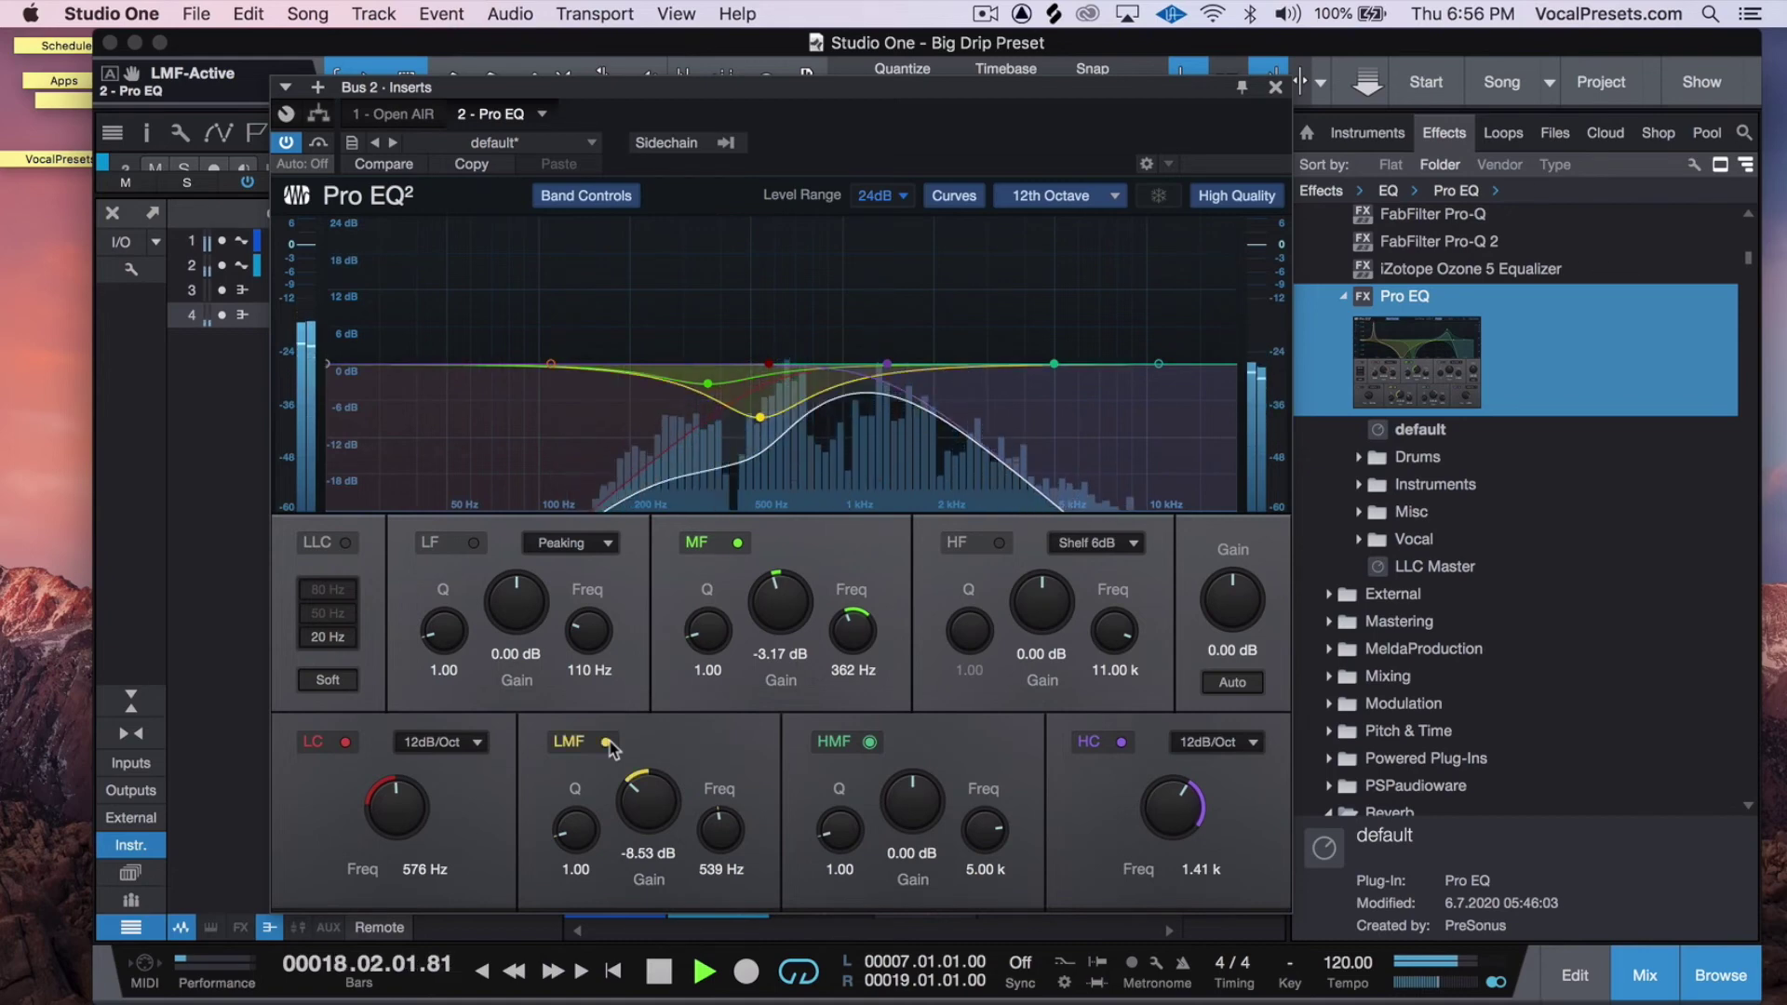
{"action": "key", "text": "space"}
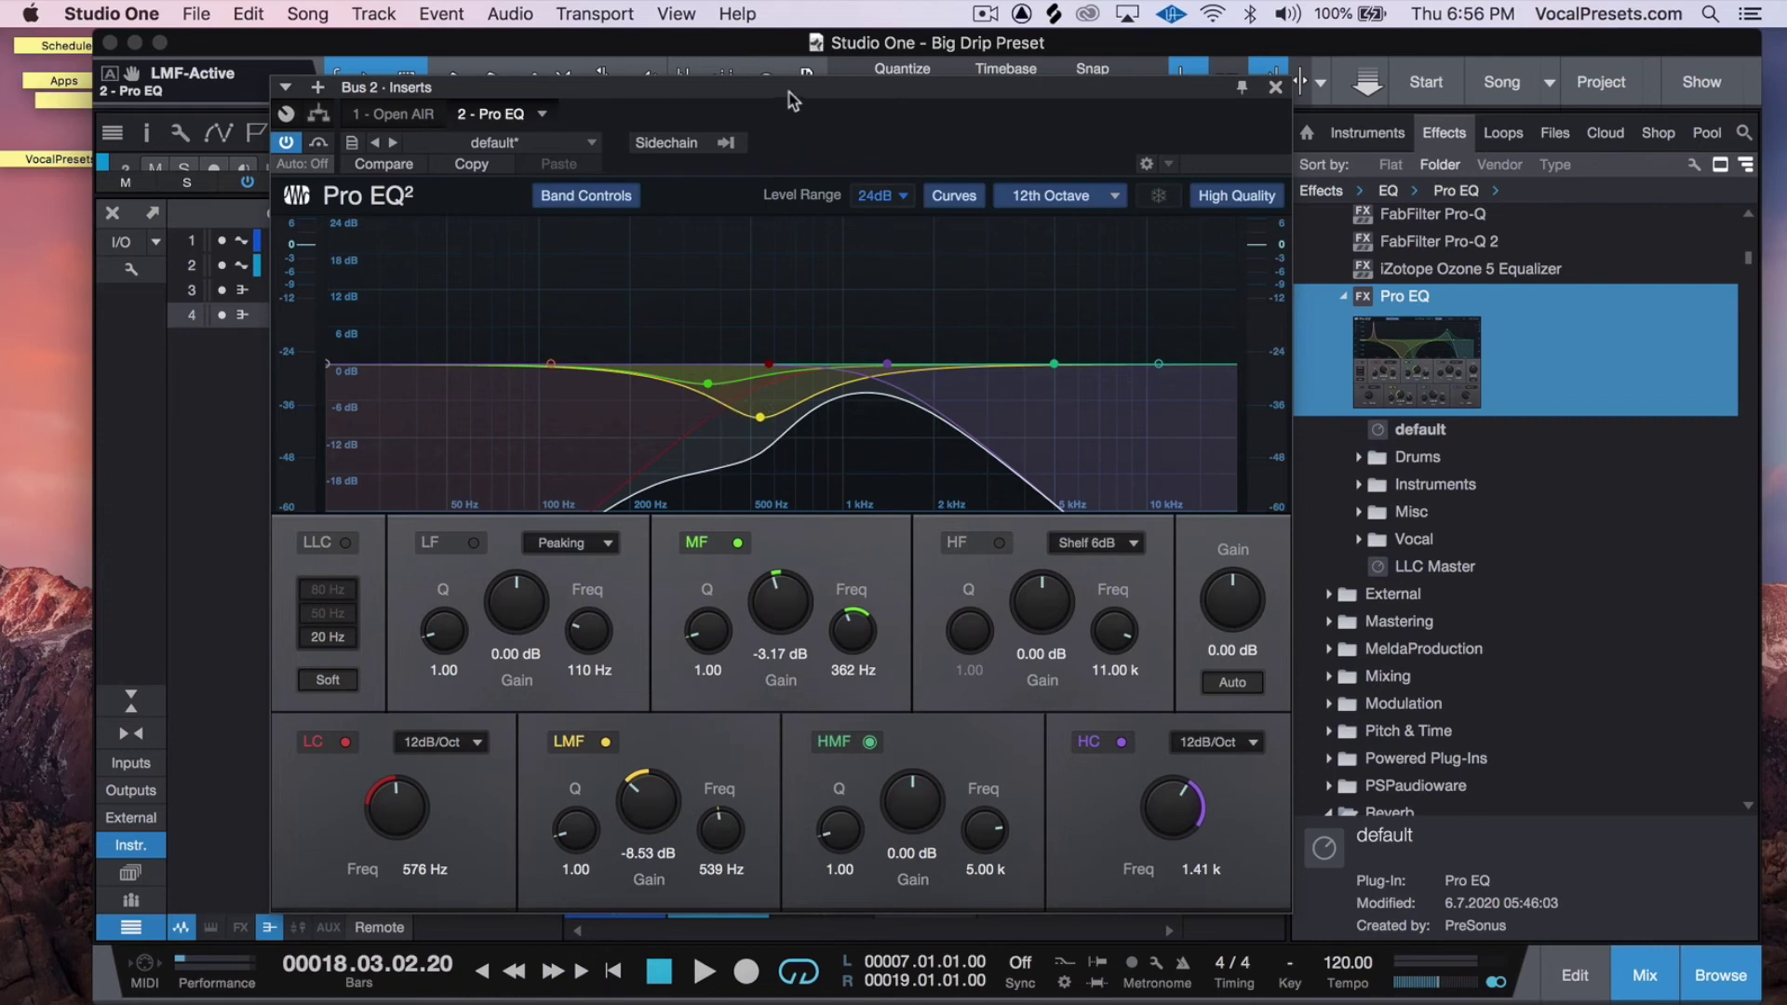
{"action": "left_click_drag", "start_coordinate": [789, 99], "coordinate": [828, 87]}
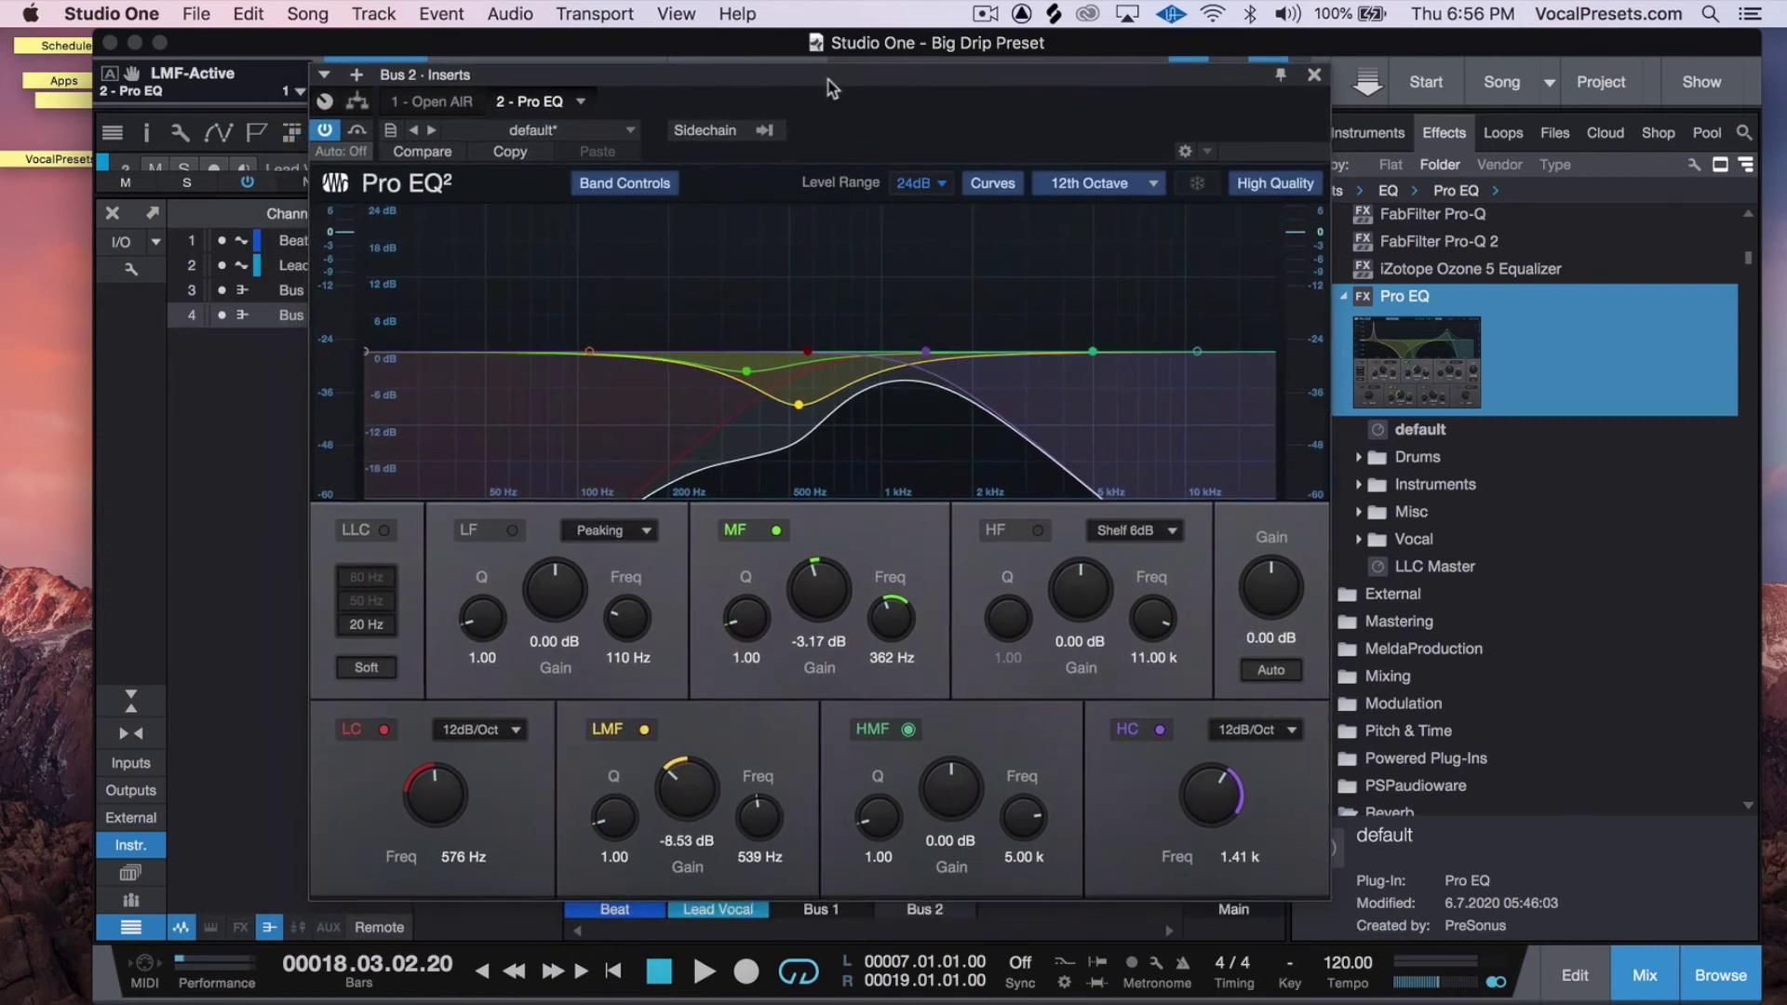
Step: During playback, A/B the Bus 2 Pro EQ bypassed twice, close it, and mute the Lead Vocal's Bus 2 send
{"action": "key", "text": "space"}
{"action": "left_click", "coordinate": [324, 132]}
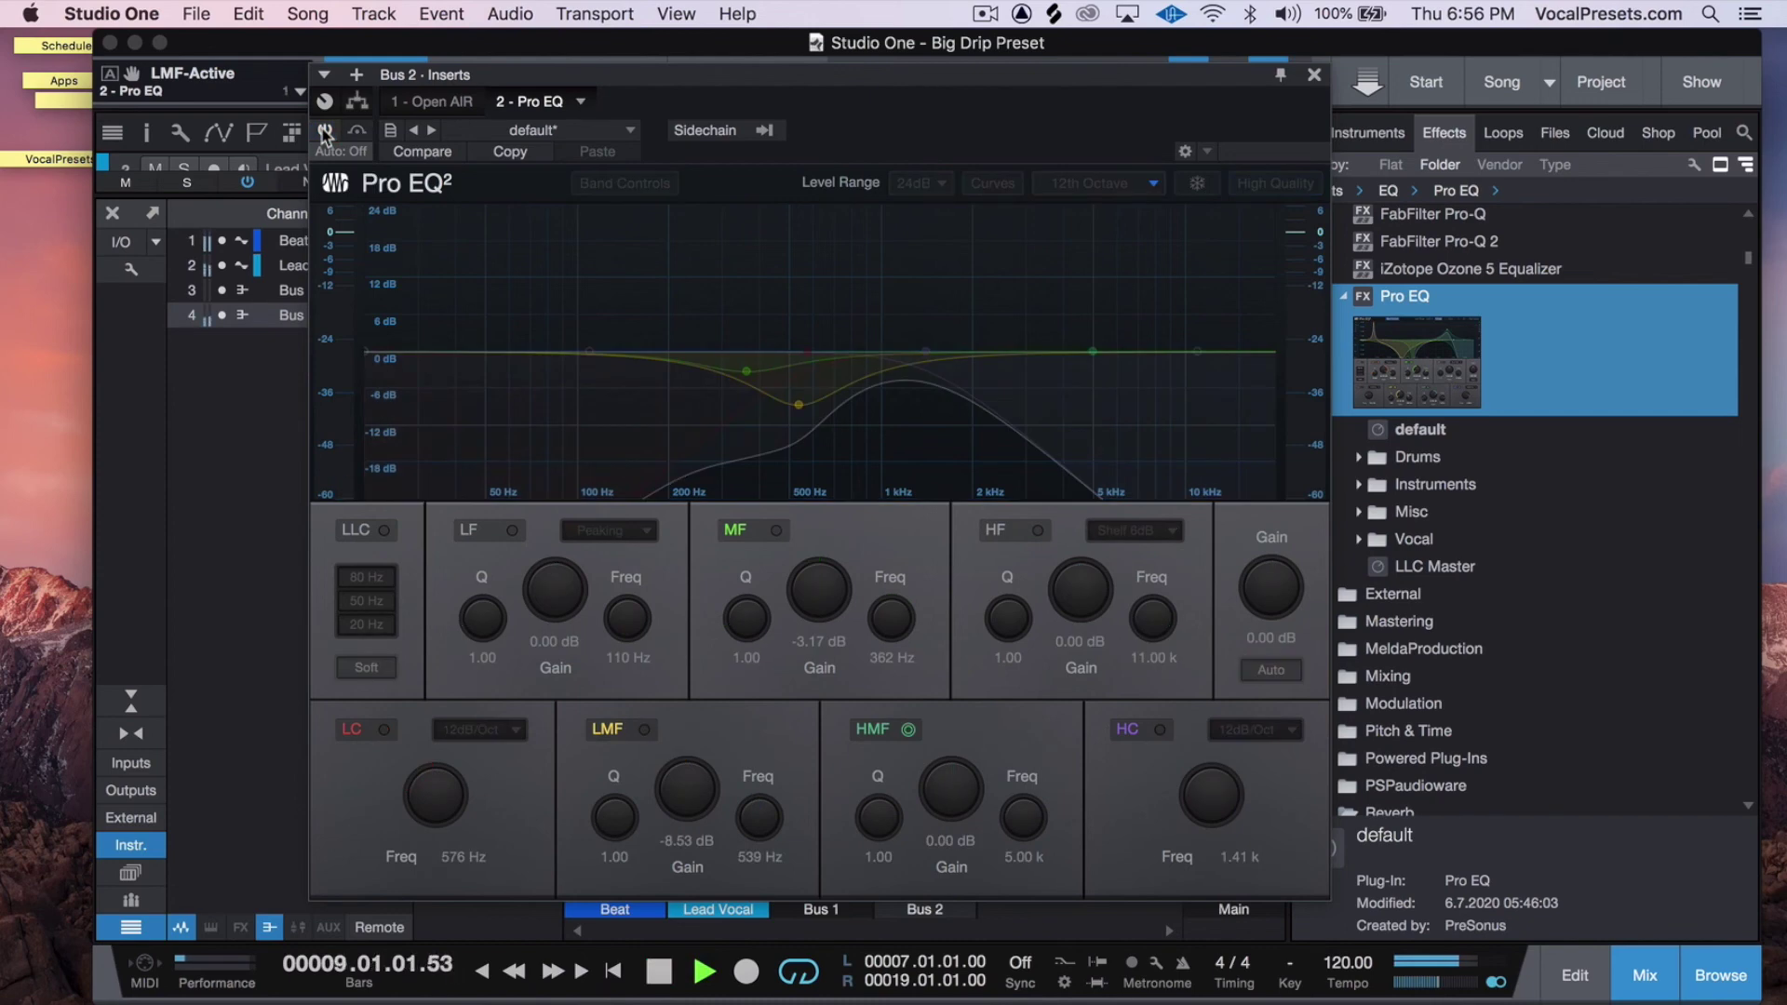
{"action": "left_click", "coordinate": [324, 131]}
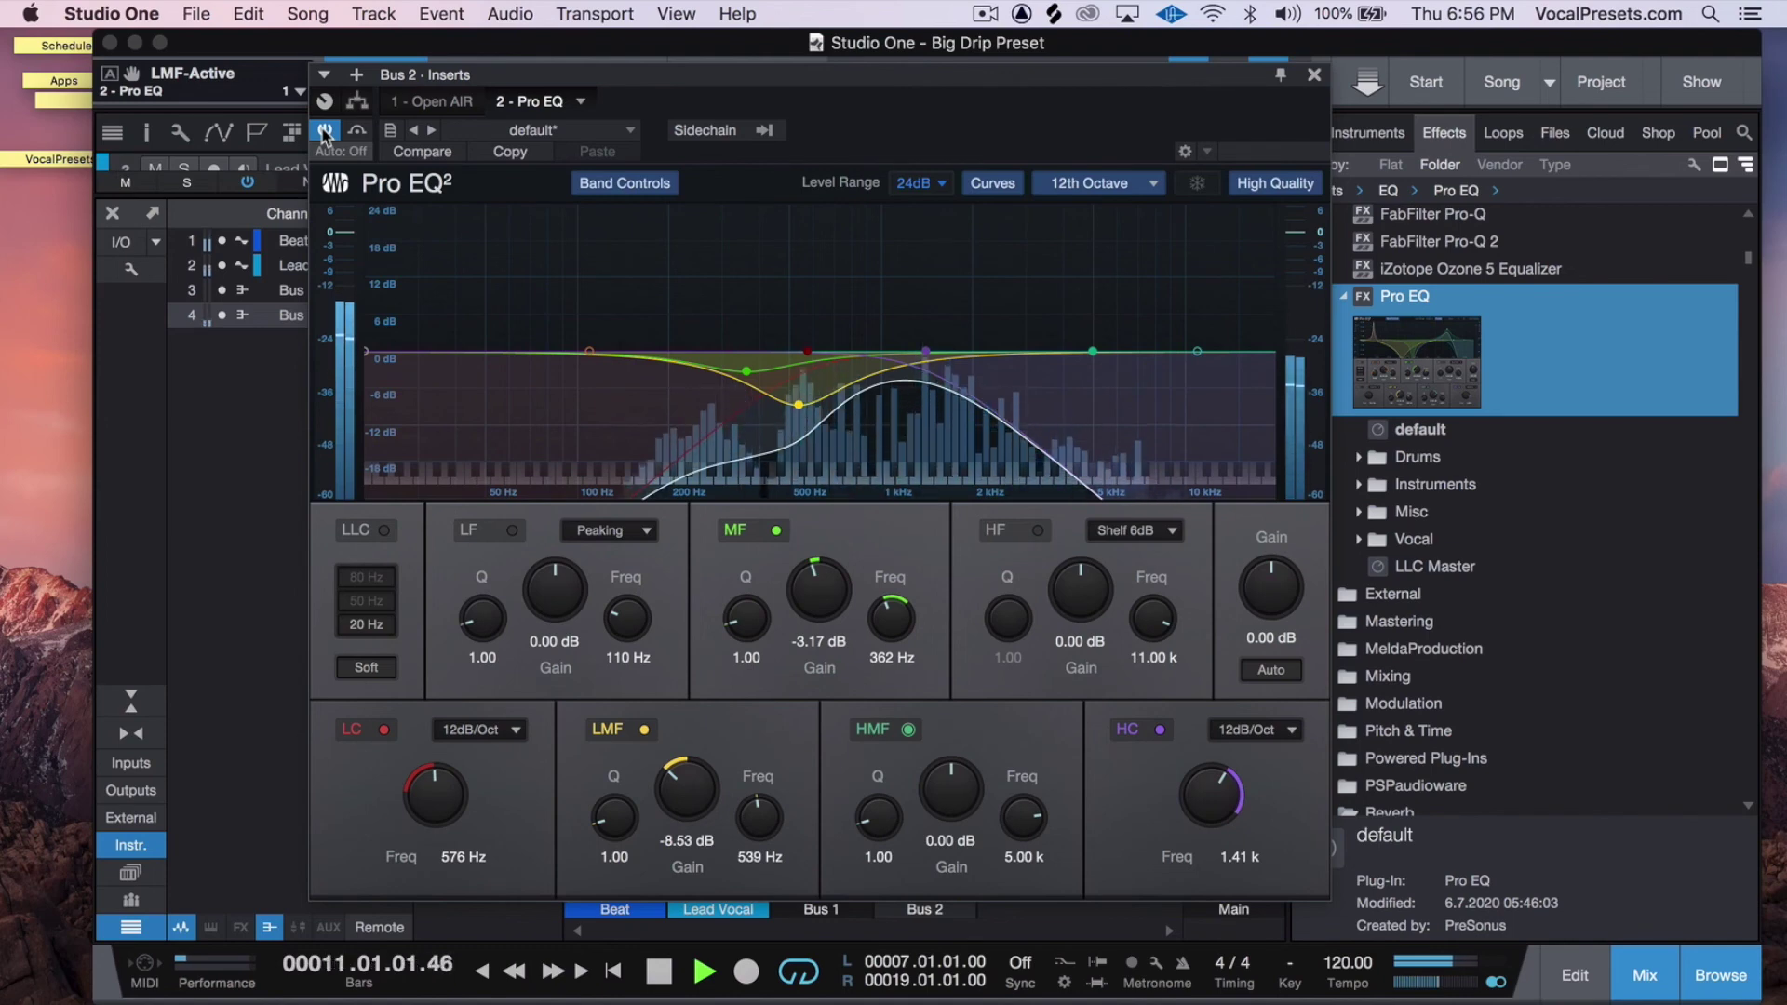
{"action": "left_click", "coordinate": [324, 131]}
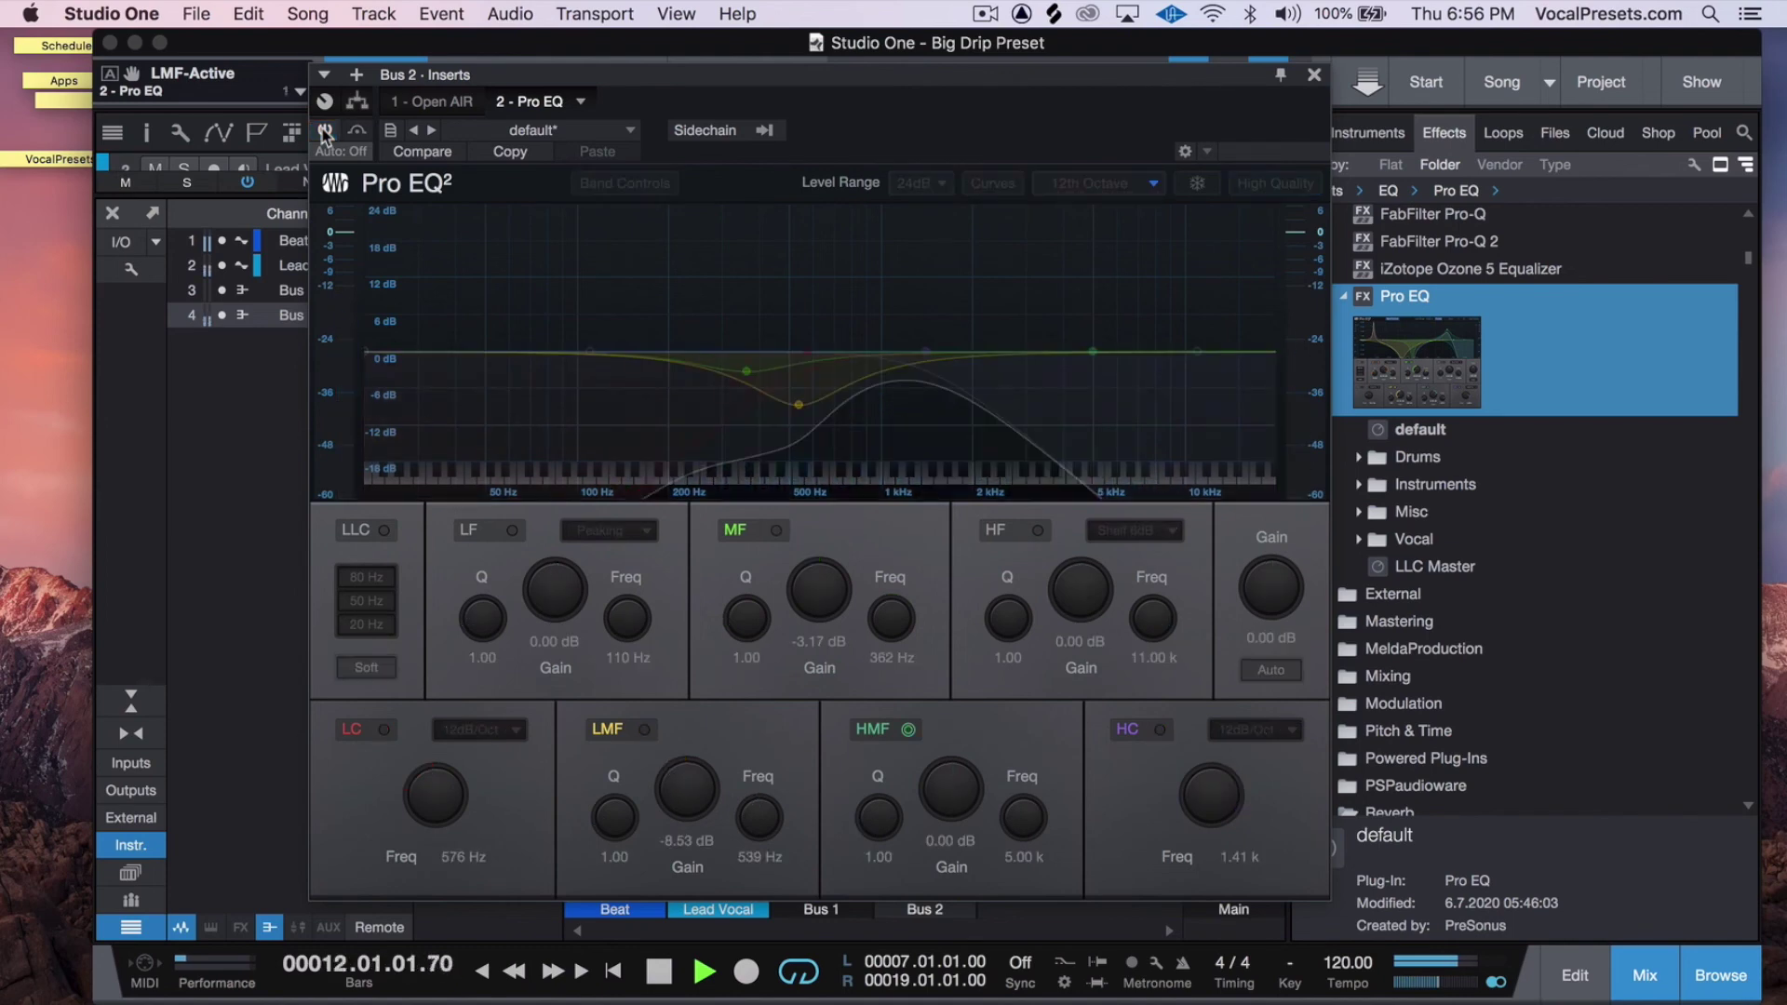
{"action": "left_click", "coordinate": [324, 131]}
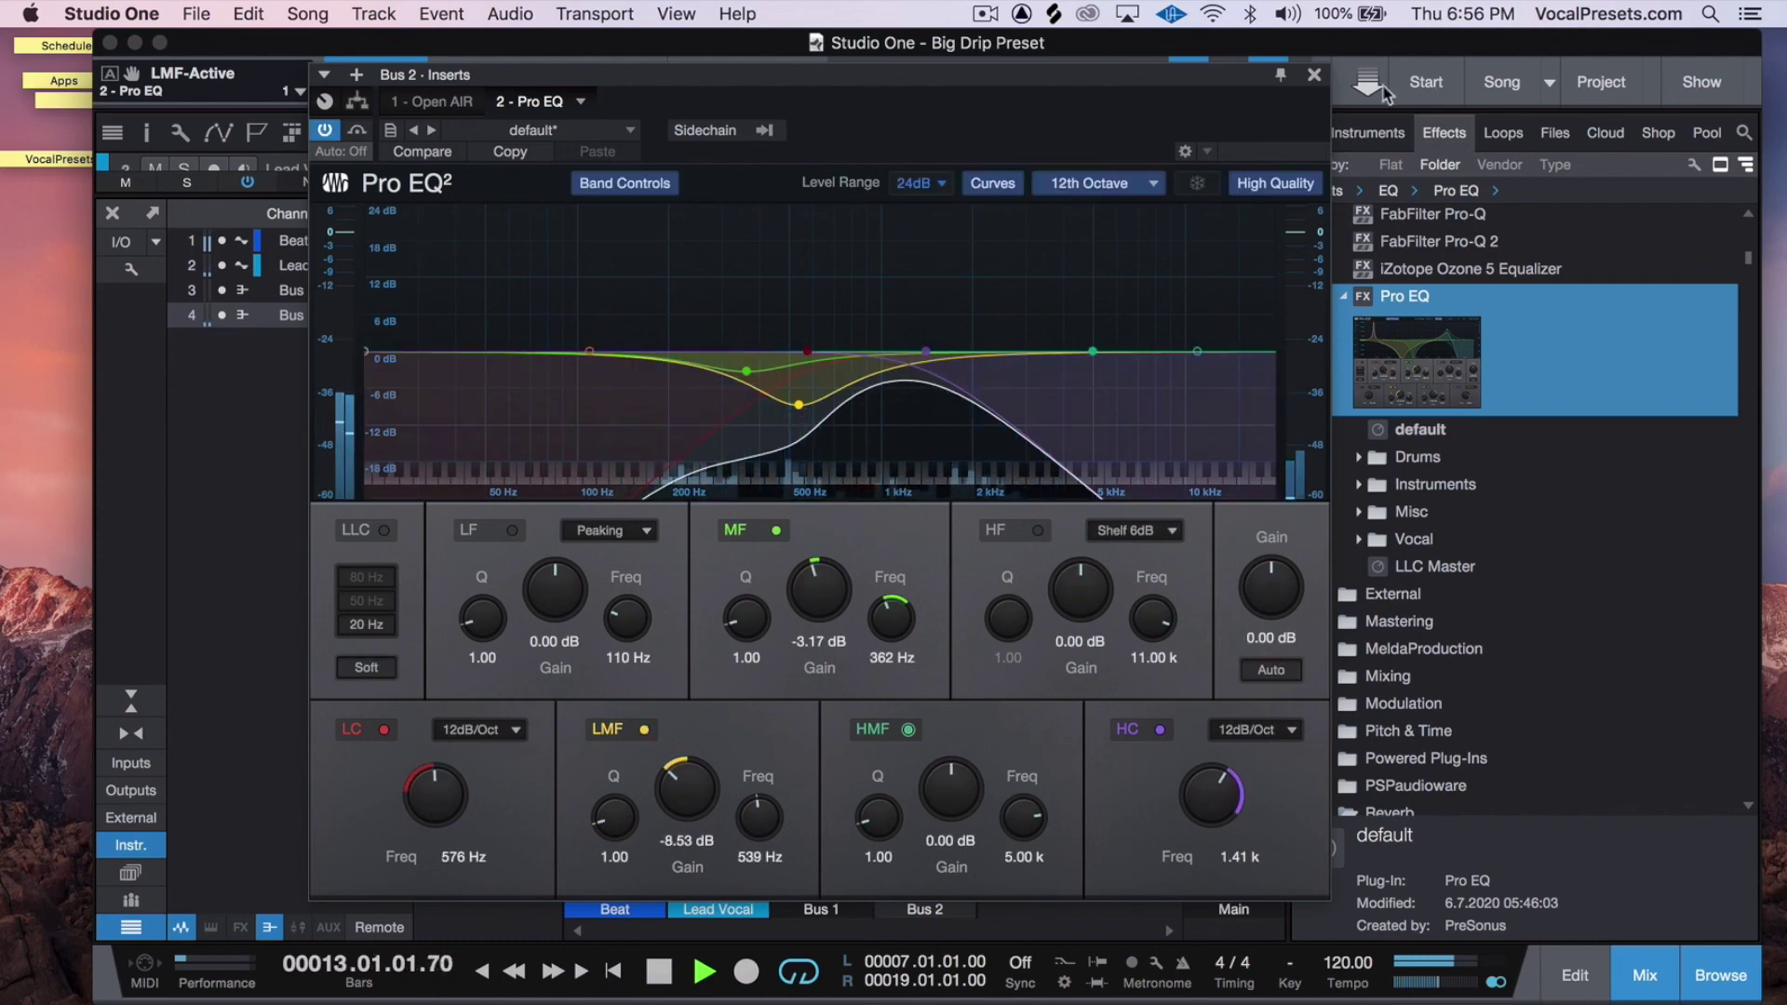
{"action": "left_click", "coordinate": [1313, 74]}
{"action": "left_click", "coordinate": [679, 436]}
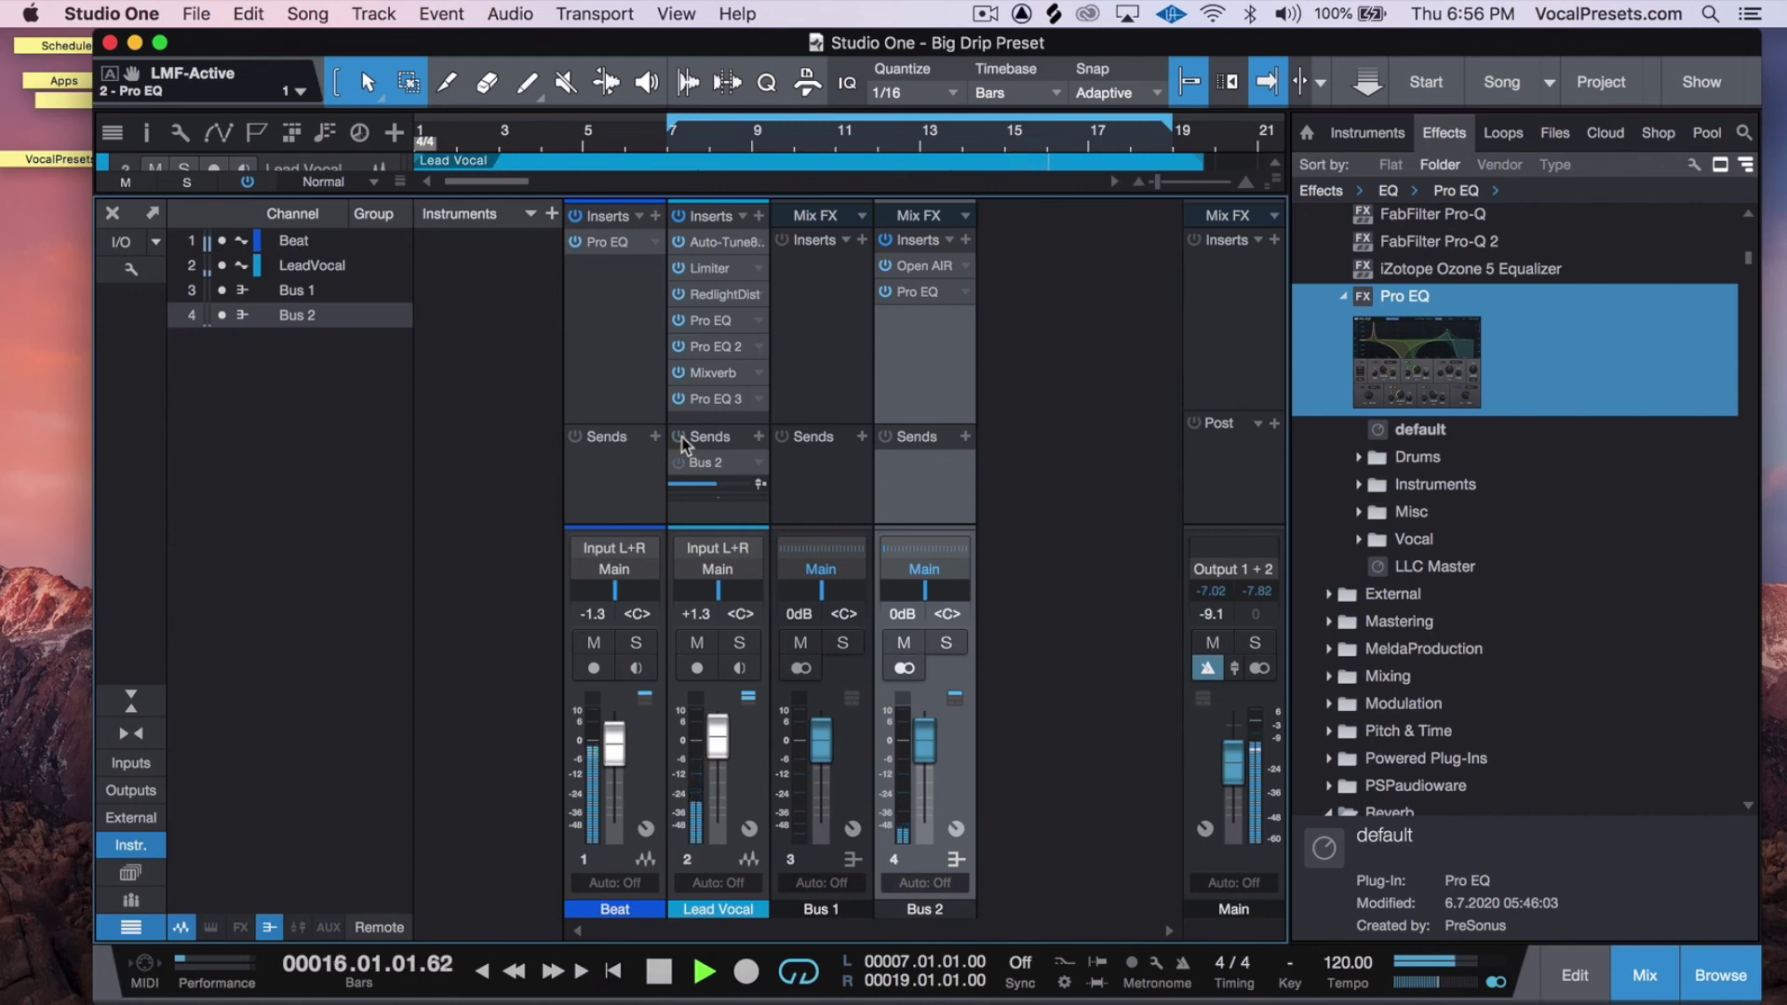
Step: Unmute the Lead Vocal's Bus 2 reverb send, then stop playback around bar 18
{"action": "left_click", "coordinate": [680, 436]}
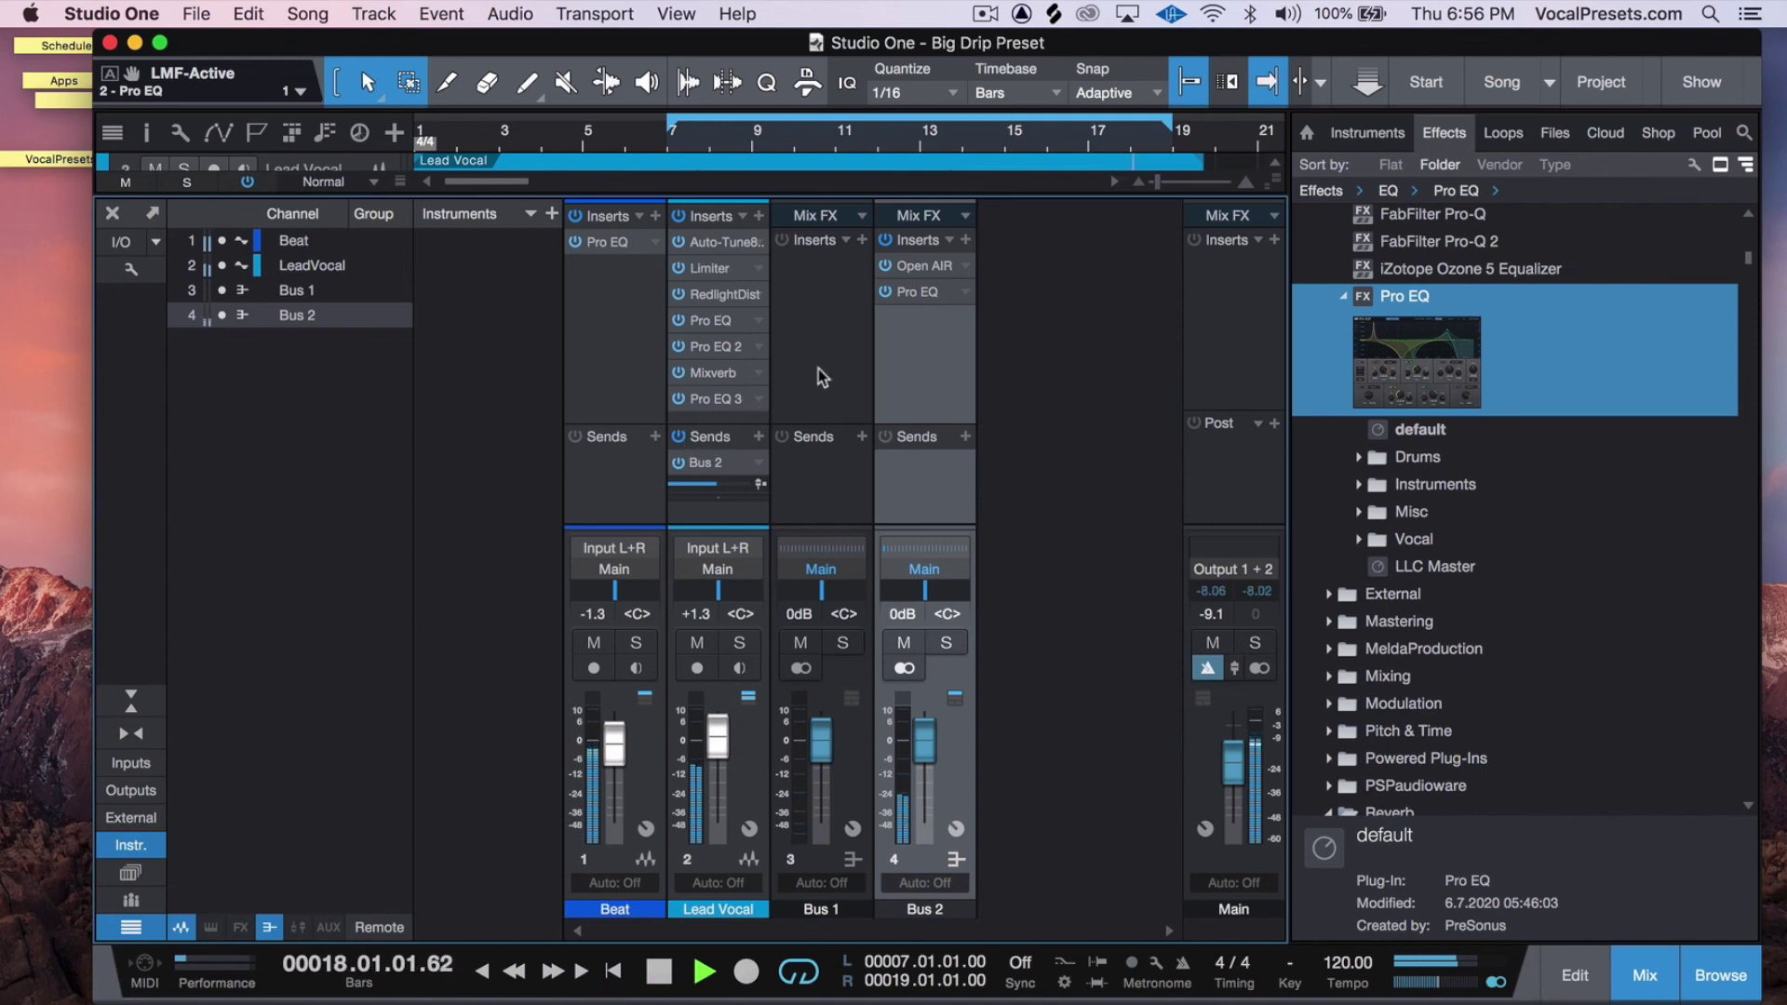
{"action": "key", "text": "space"}
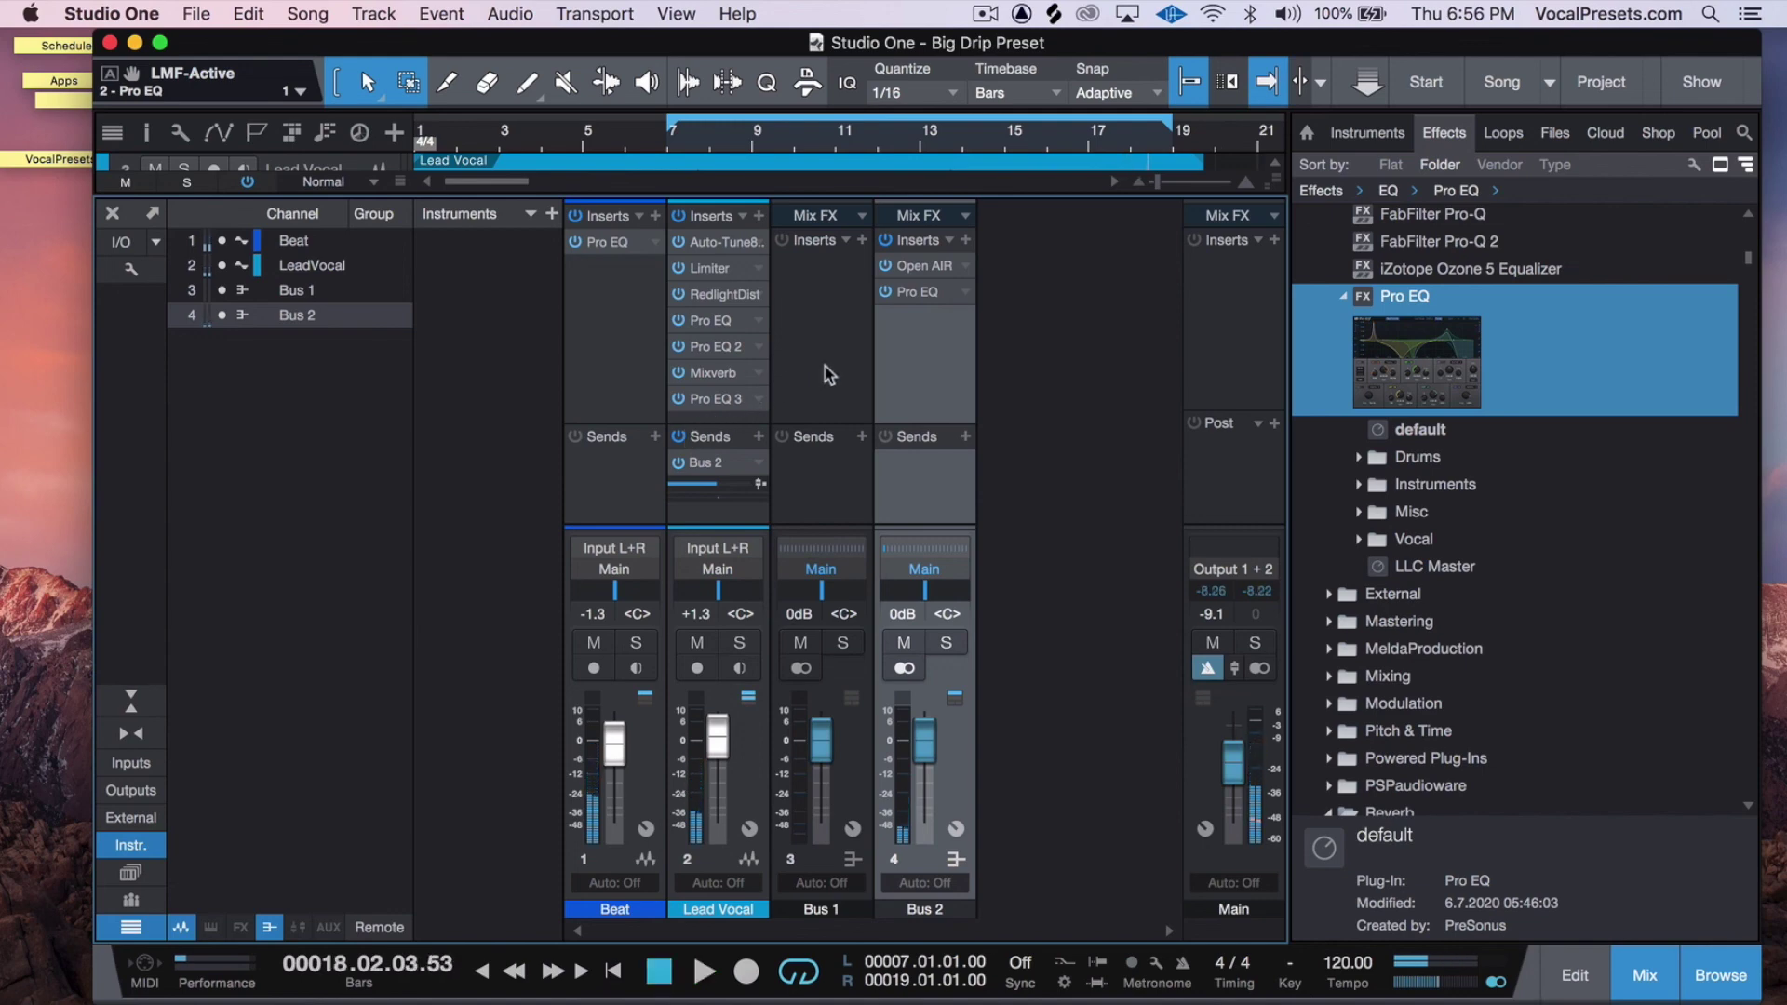